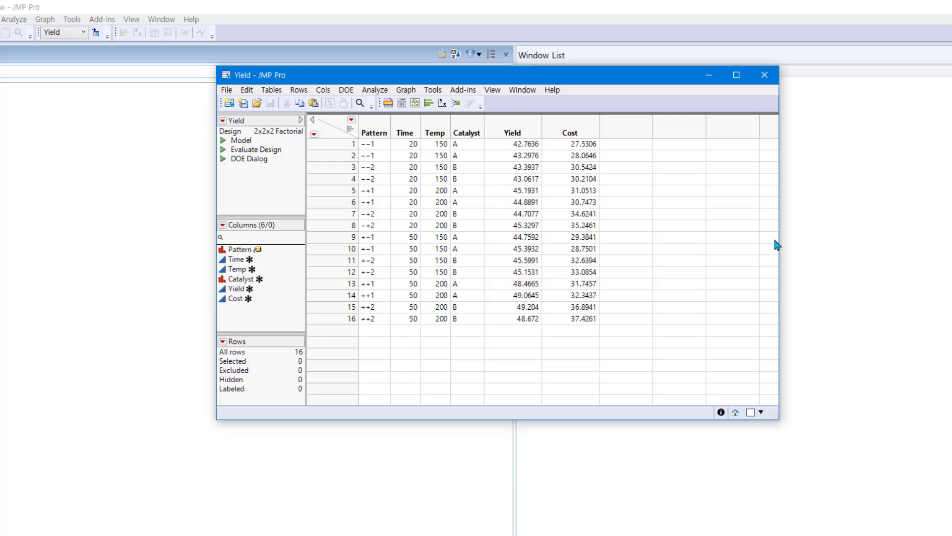
- Open Fit Model for the Yield table, enable fitting the Yield and Cost responses separately, and run the model
{"action": "left_click", "coordinate": [457, 105]}
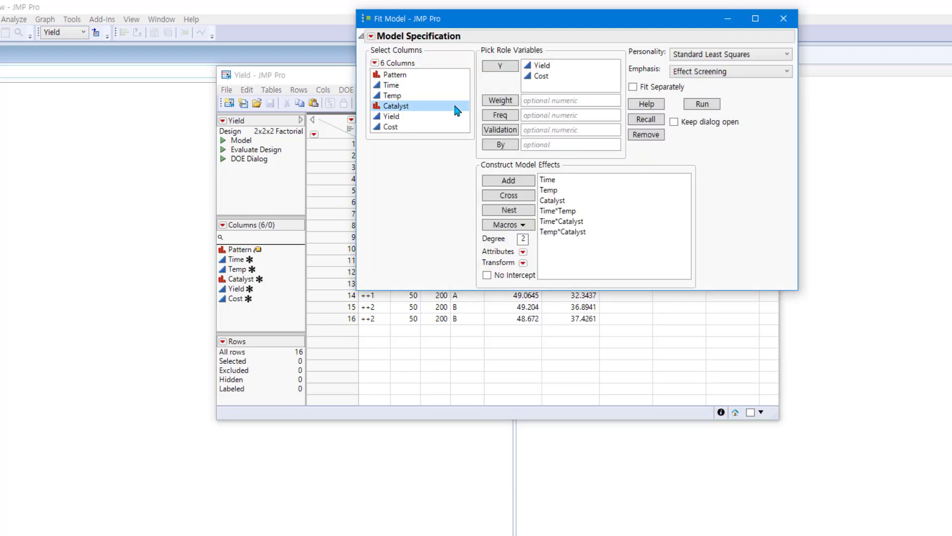
{"action": "left_click_drag", "start_coordinate": [587, 32], "coordinate": [513, 128]}
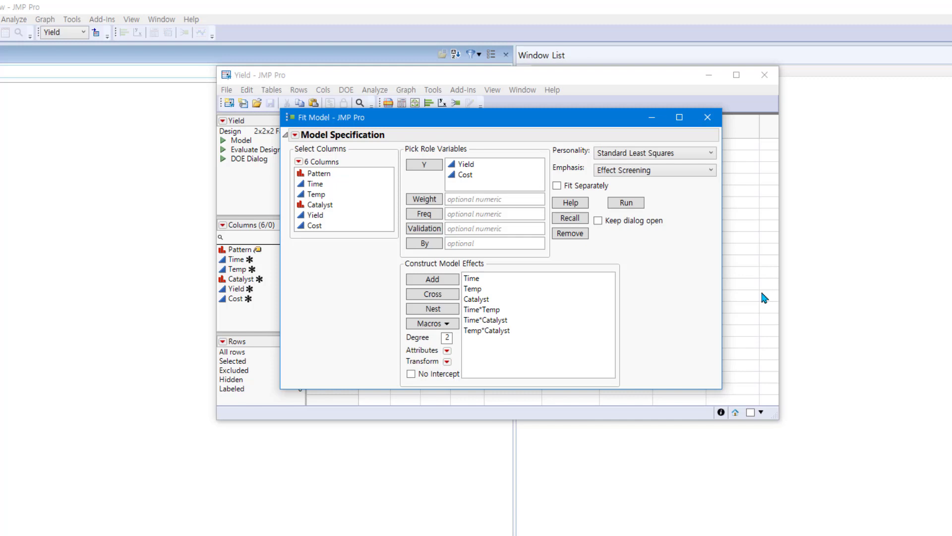
{"action": "left_click", "coordinate": [558, 188]}
{"action": "left_click", "coordinate": [627, 203]}
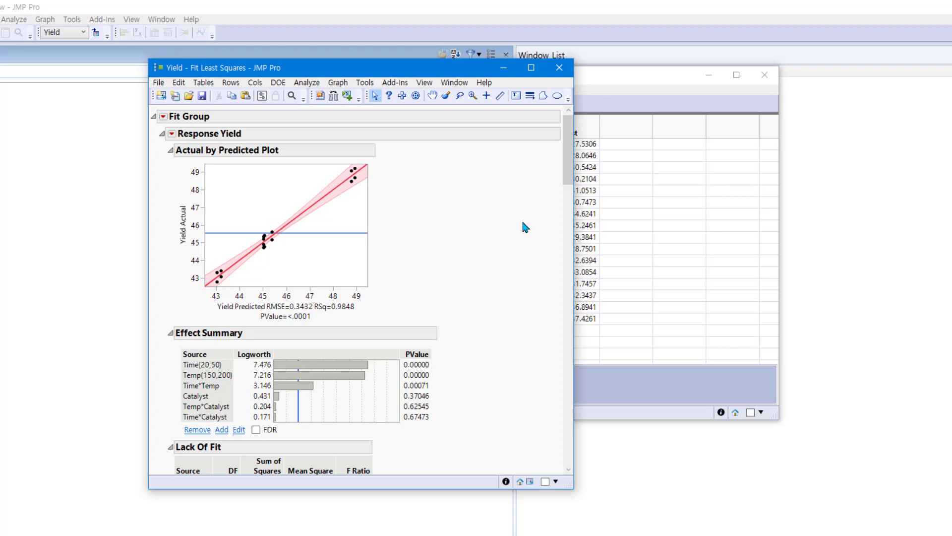
- Remove the Catalyst, Temp*Catalyst and Time*Catalyst effects from the Yield response model
{"action": "scroll", "coordinate": [472, 223], "scroll_direction": "down", "scroll_amount": 3}
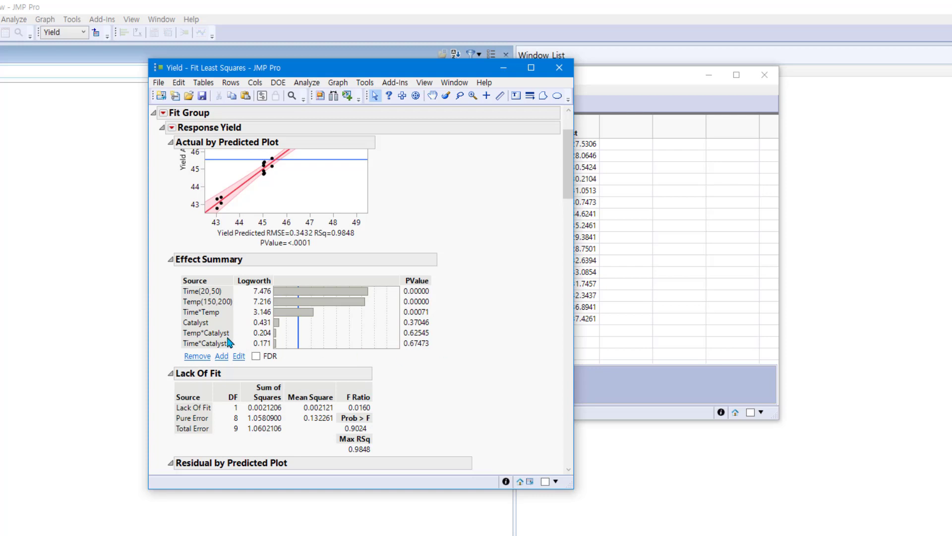
{"action": "left_click_drag", "start_coordinate": [208, 325], "coordinate": [207, 344]}
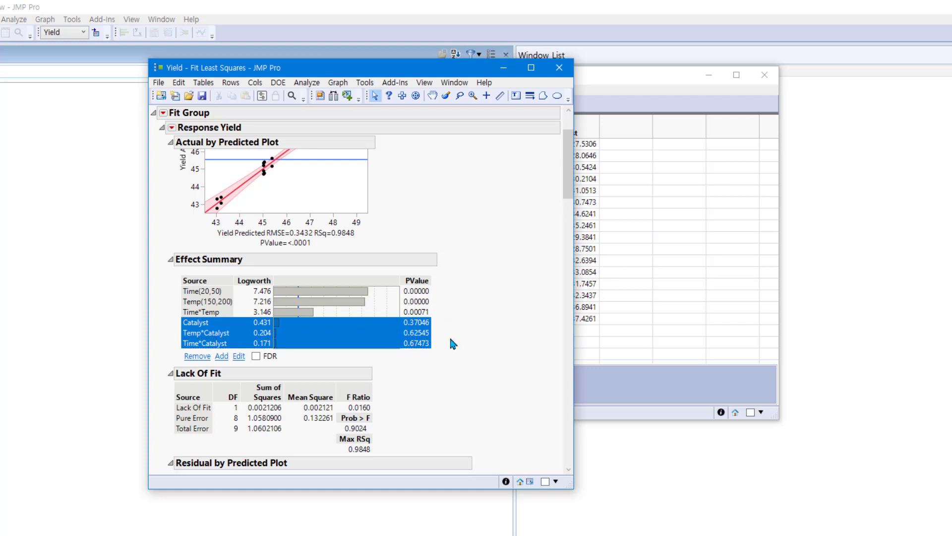
{"action": "left_click", "coordinate": [204, 357]}
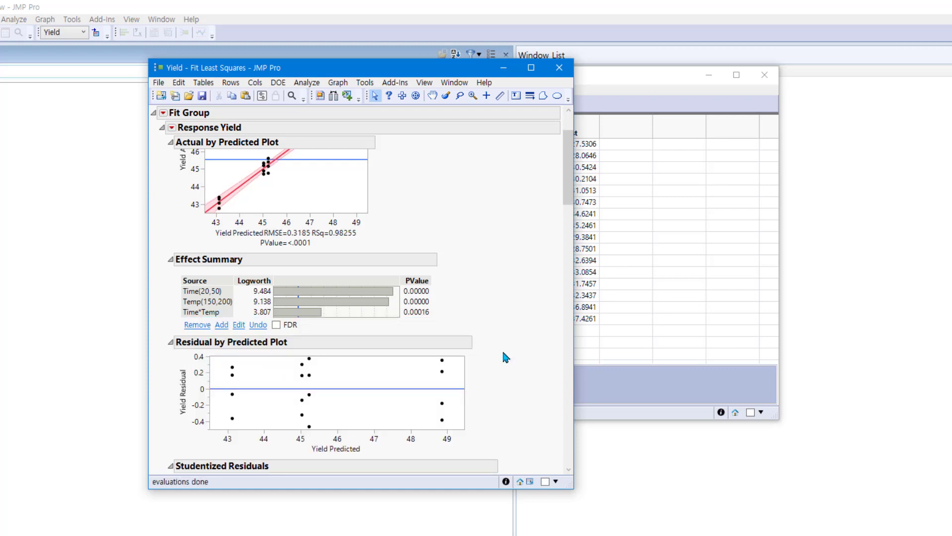
- Maximize desirability in the Yield response's Prediction Profiler
{"action": "scroll", "coordinate": [504, 353], "scroll_direction": "down", "scroll_amount": 10}
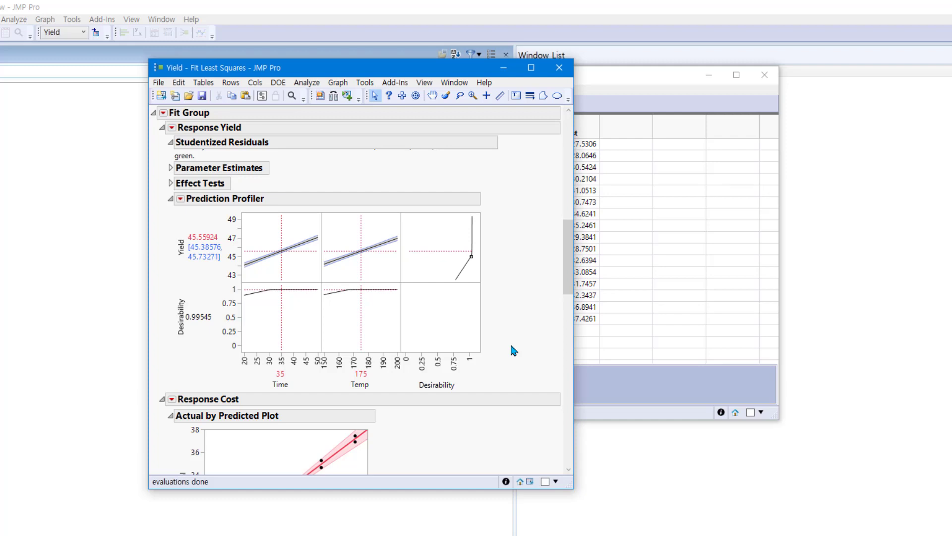
{"action": "left_click", "coordinate": [182, 200]}
{"action": "mouse_move", "coordinate": [154, 215]}
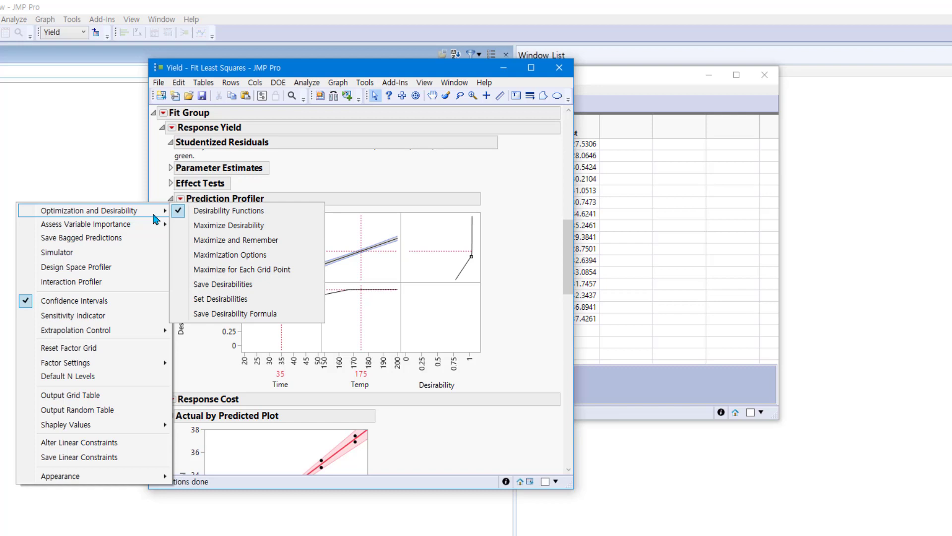
{"action": "left_click", "coordinate": [208, 229]}
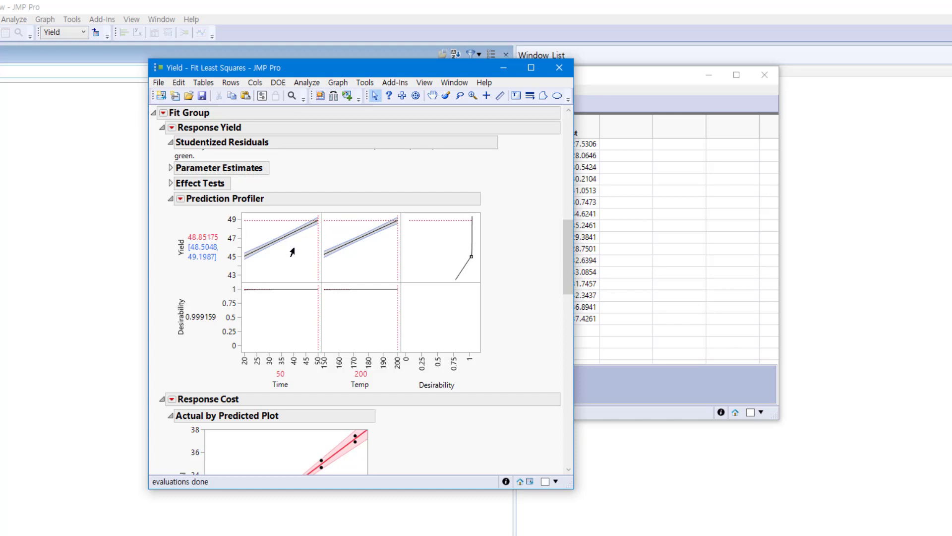
- Remove the Time*Temp effect from the Cost response model in its Effect Summary
{"action": "scroll", "coordinate": [293, 252], "scroll_direction": "down", "scroll_amount": 6}
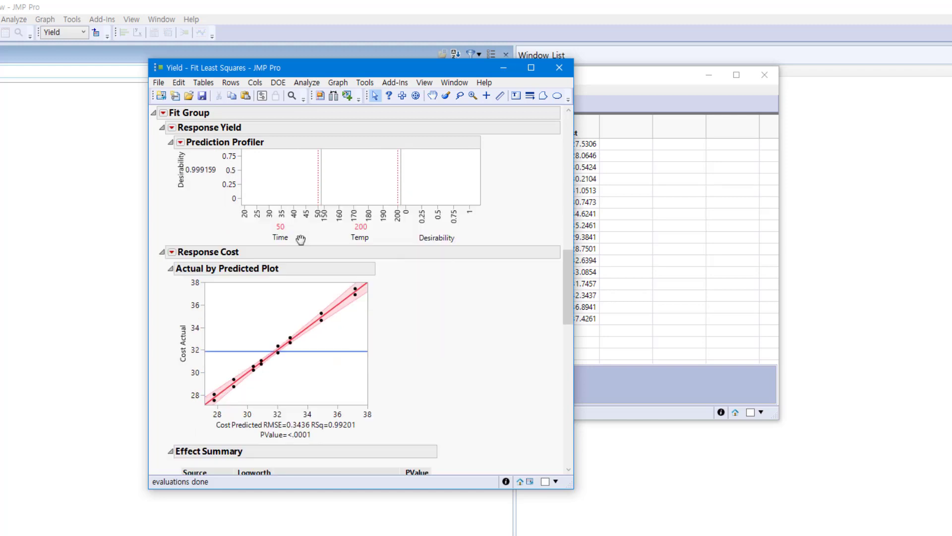
{"action": "scroll", "coordinate": [300, 240], "scroll_direction": "down", "scroll_amount": 2}
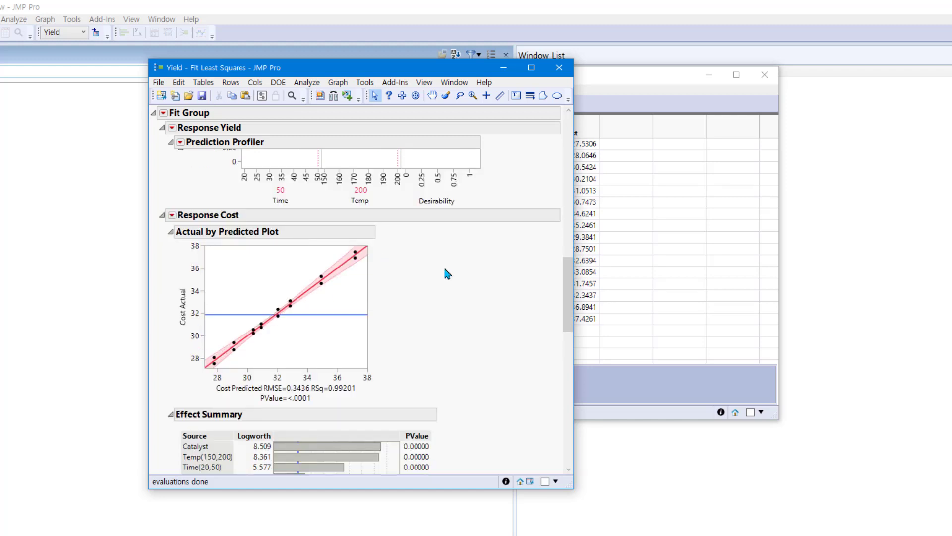
{"action": "scroll", "coordinate": [445, 270], "scroll_direction": "down", "scroll_amount": 8}
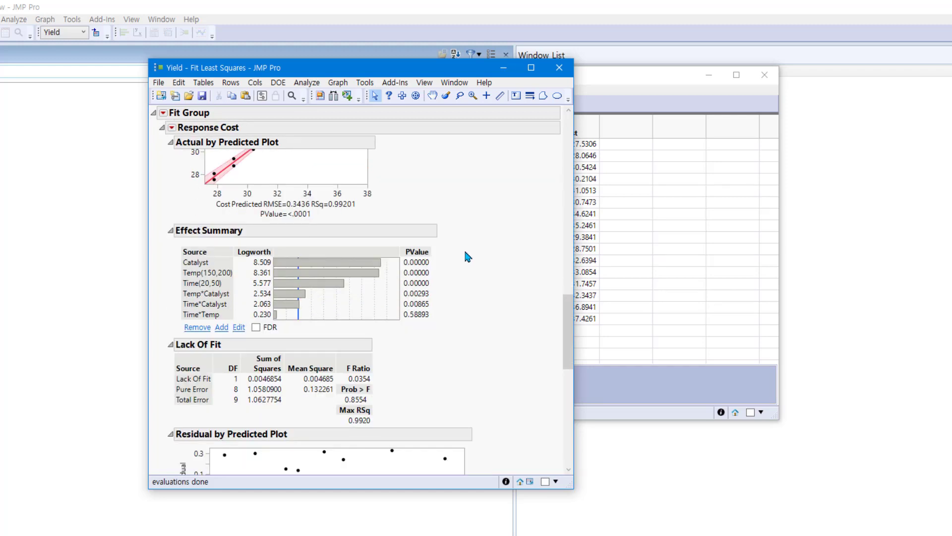
{"action": "scroll", "coordinate": [466, 256], "scroll_direction": "down", "scroll_amount": 2}
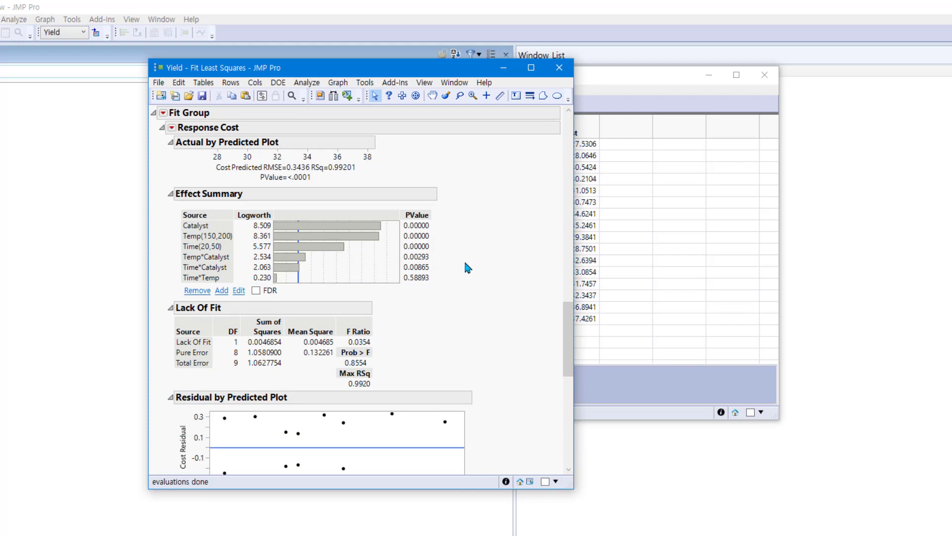
{"action": "left_click", "coordinate": [216, 279]}
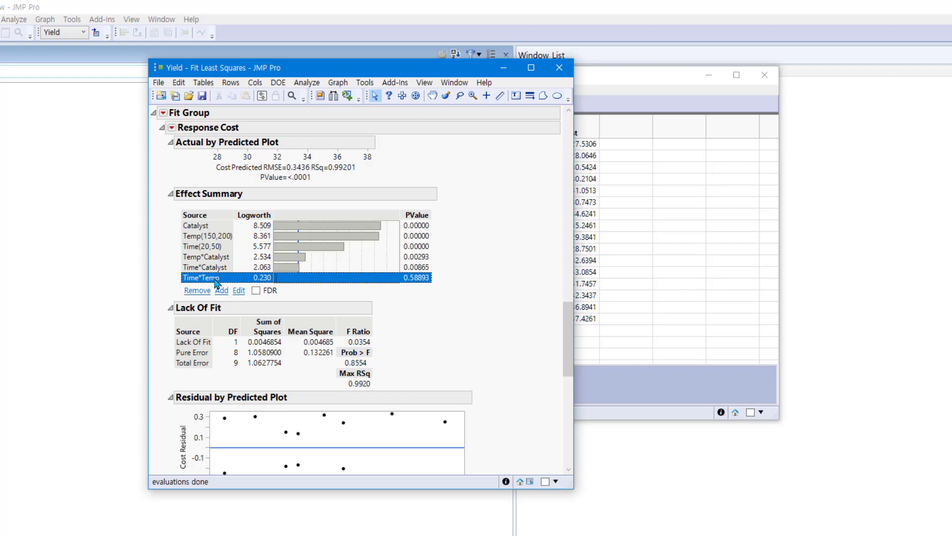
{"action": "left_click", "coordinate": [201, 292]}
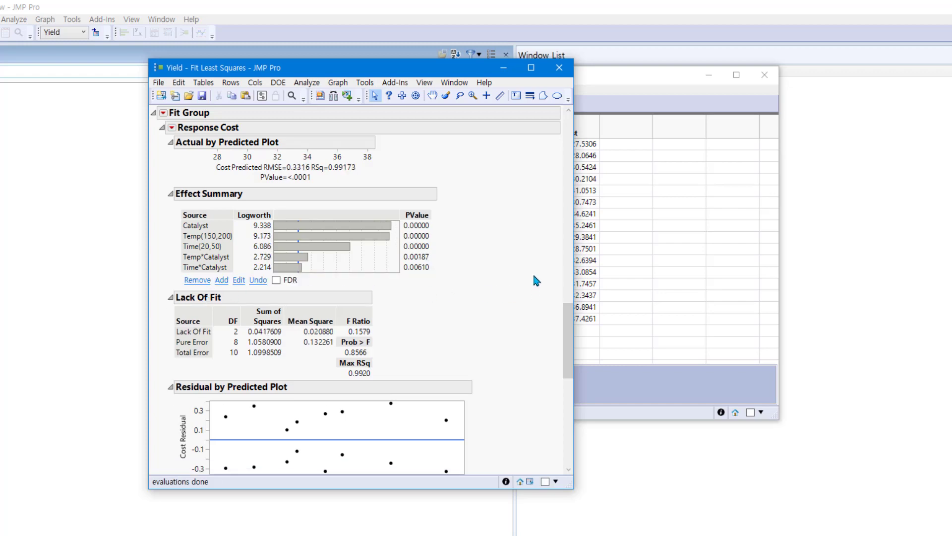
- Maximize desirability in the Cost response's Prediction Profiler
{"action": "scroll", "coordinate": [535, 278], "scroll_direction": "down", "scroll_amount": 3}
{"action": "scroll", "coordinate": [535, 270], "scroll_direction": "down", "scroll_amount": 10}
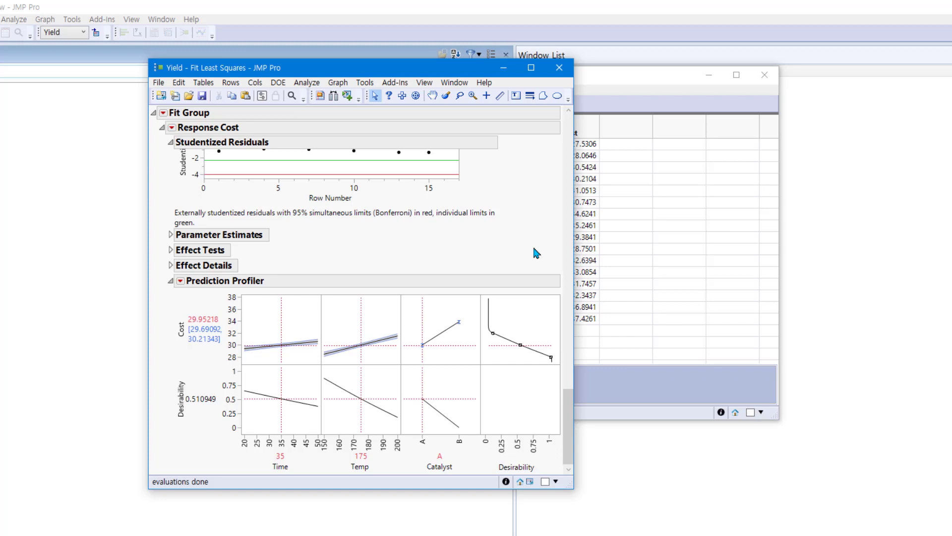
{"action": "left_click", "coordinate": [181, 281]}
{"action": "mouse_move", "coordinate": [162, 295]}
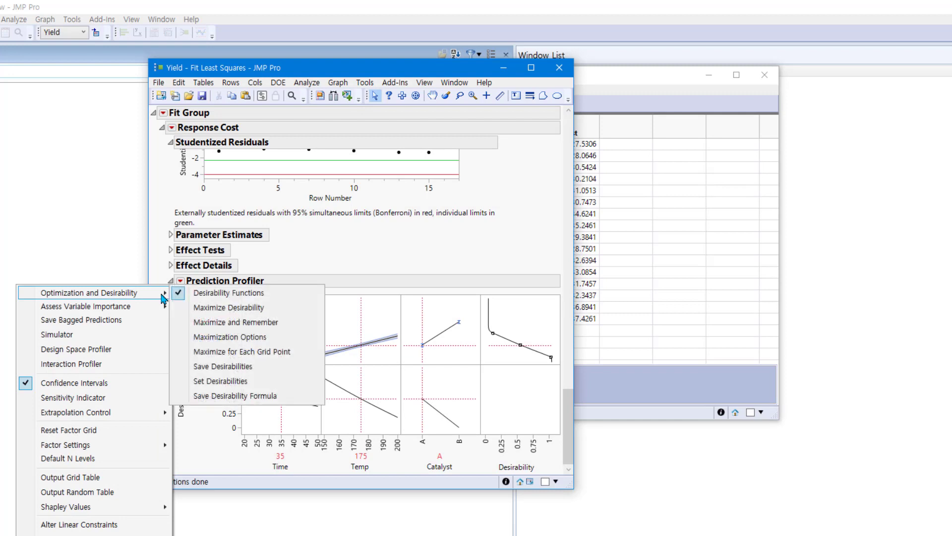
{"action": "left_click", "coordinate": [202, 308]}
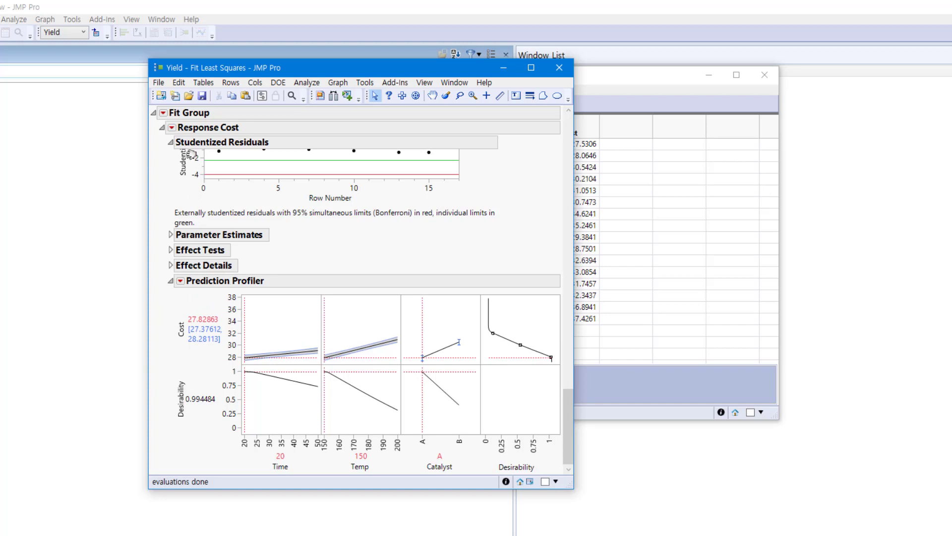
- Add the combined Yield and Cost Prediction Profiler to the Fit Group and maximize its desirability
{"action": "left_click", "coordinate": [164, 115]}
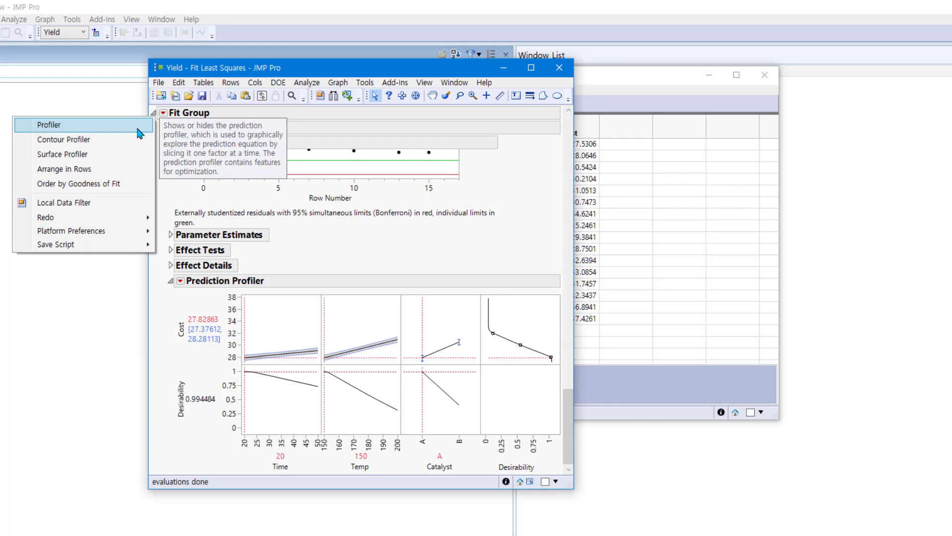
{"action": "left_click", "coordinate": [139, 132]}
{"action": "scroll", "coordinate": [358, 258], "scroll_direction": "down", "scroll_amount": 6}
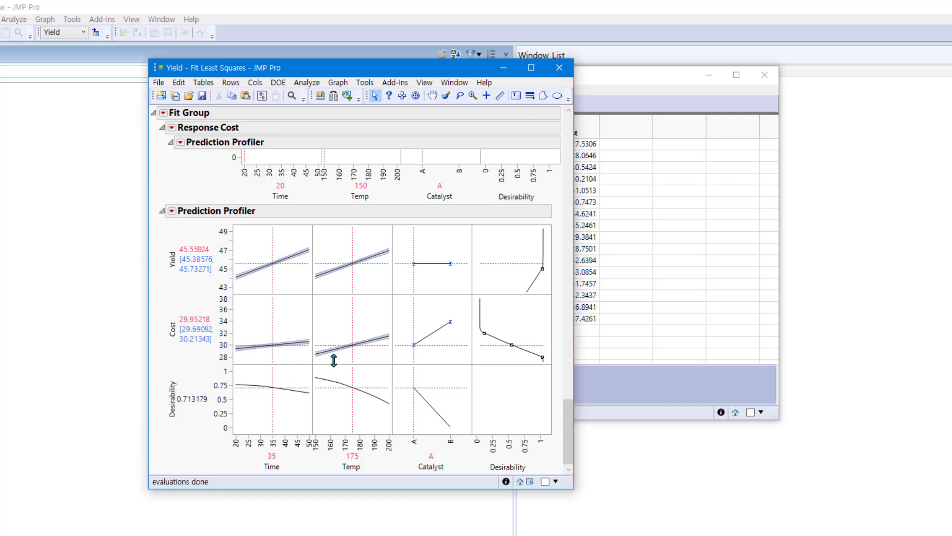
{"action": "left_click", "coordinate": [172, 212]}
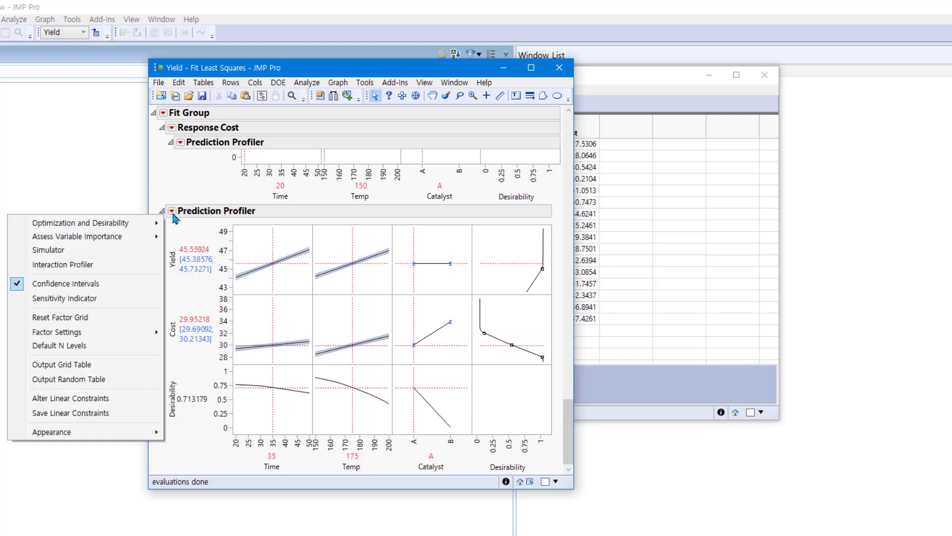
{"action": "mouse_move", "coordinate": [132, 227]}
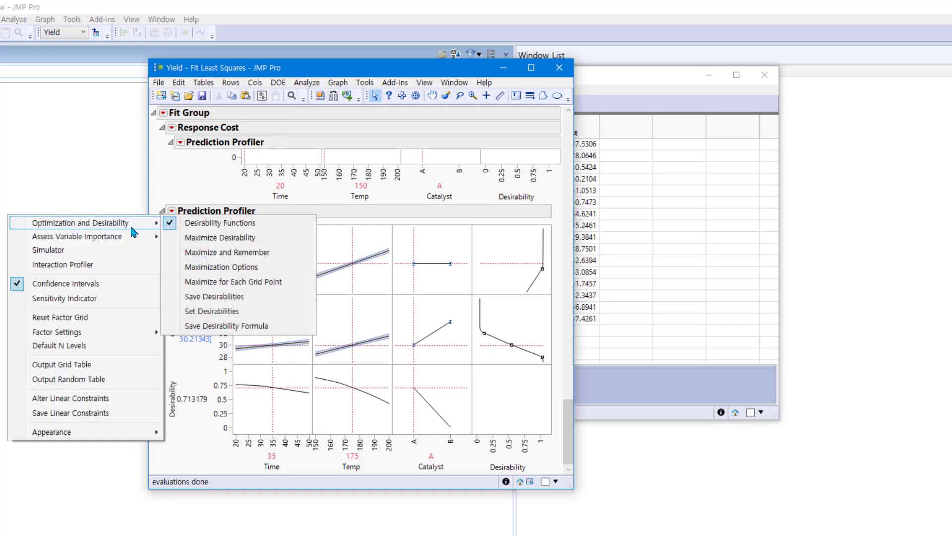
{"action": "left_click", "coordinate": [193, 243]}
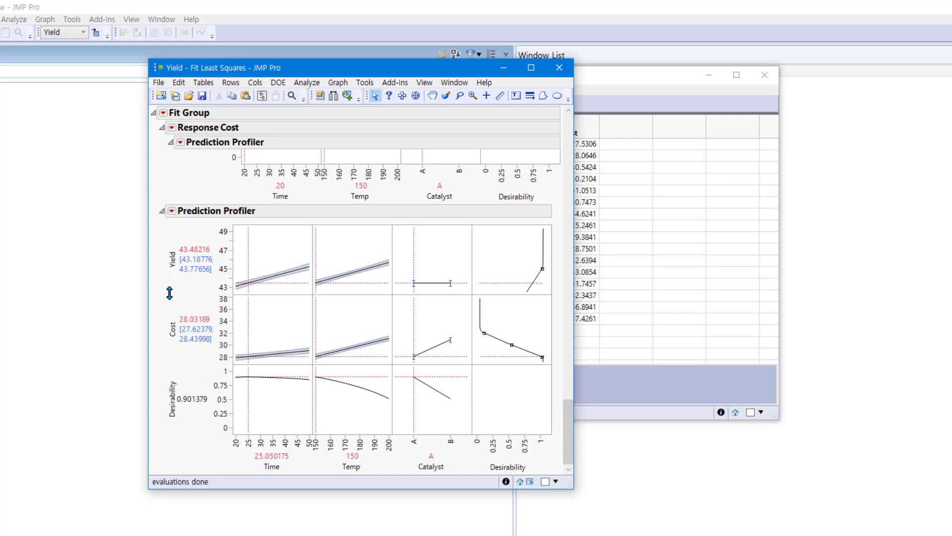
- Run Maximize and Remember three times on the combined profiler, widening the report window to fit the whole Remembered Settings table
{"action": "left_click", "coordinate": [171, 212]}
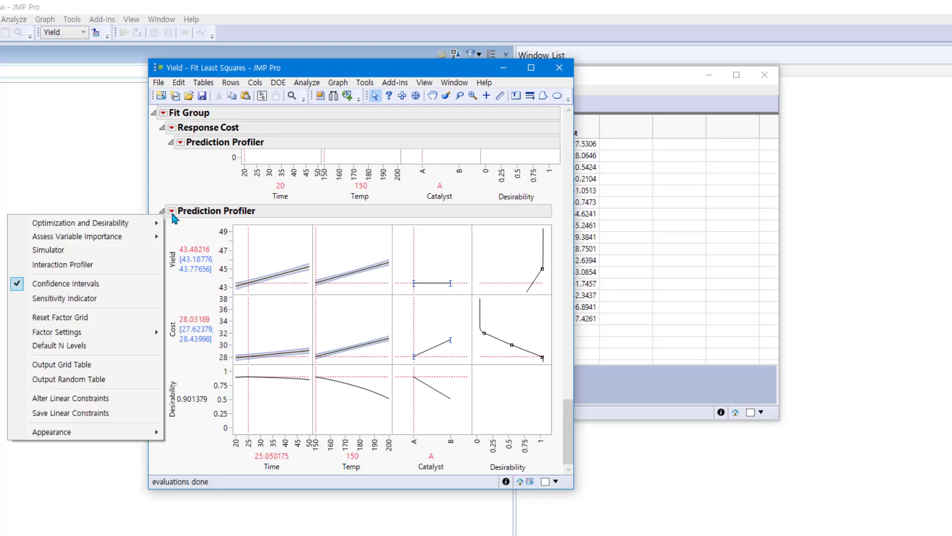
{"action": "mouse_move", "coordinate": [147, 227]}
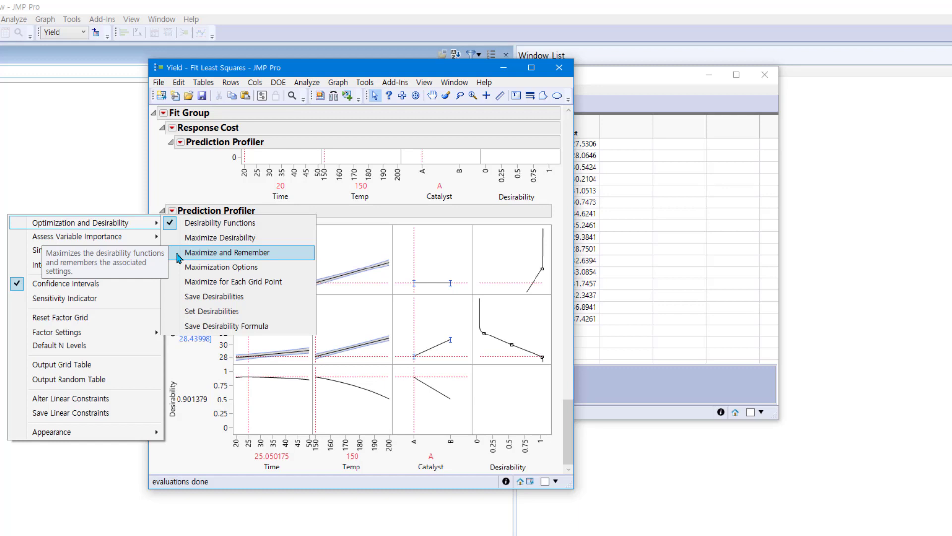
{"action": "left_click", "coordinate": [178, 253]}
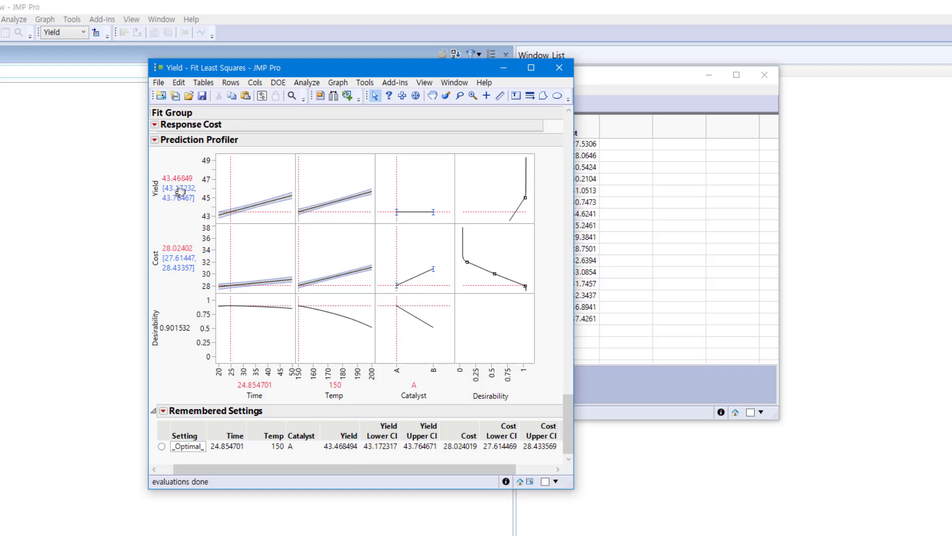
{"action": "left_click", "coordinate": [155, 141]}
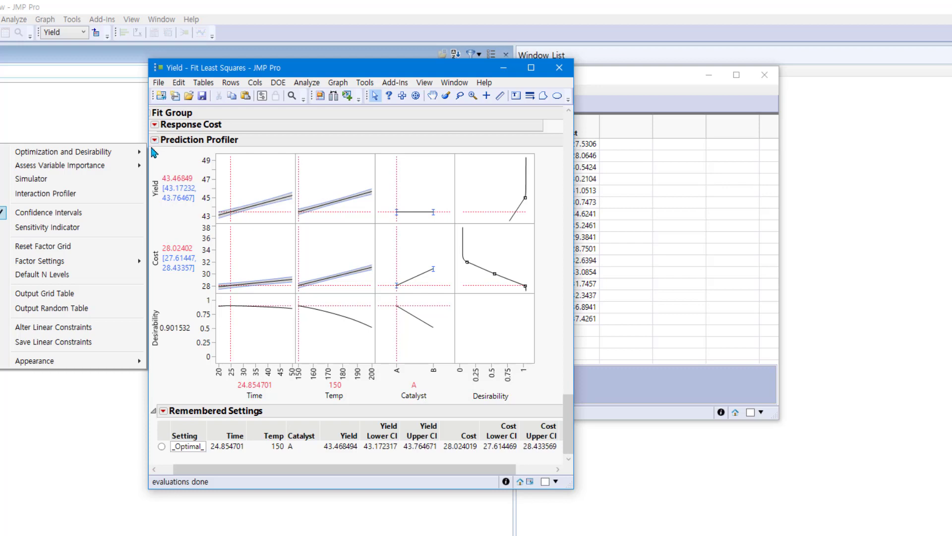
{"action": "mouse_move", "coordinate": [116, 155]}
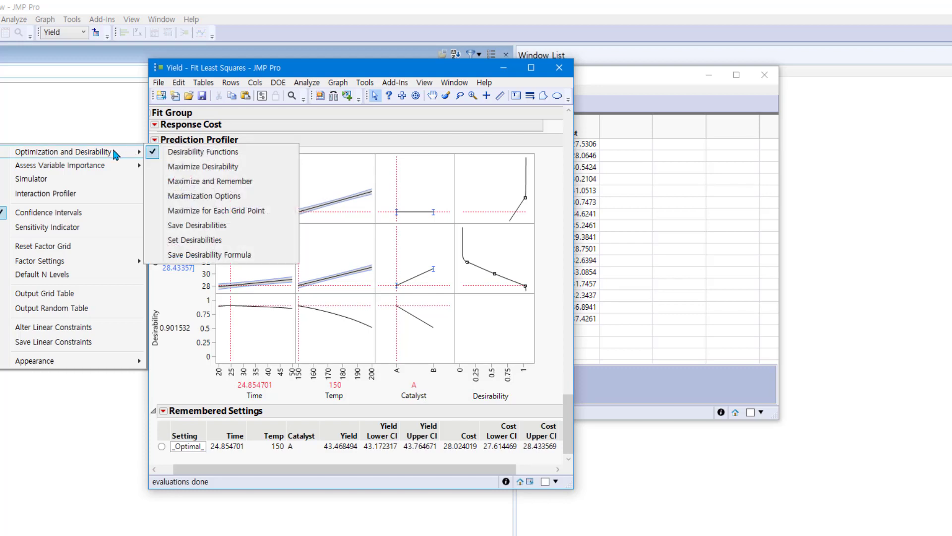
{"action": "left_click", "coordinate": [160, 186]}
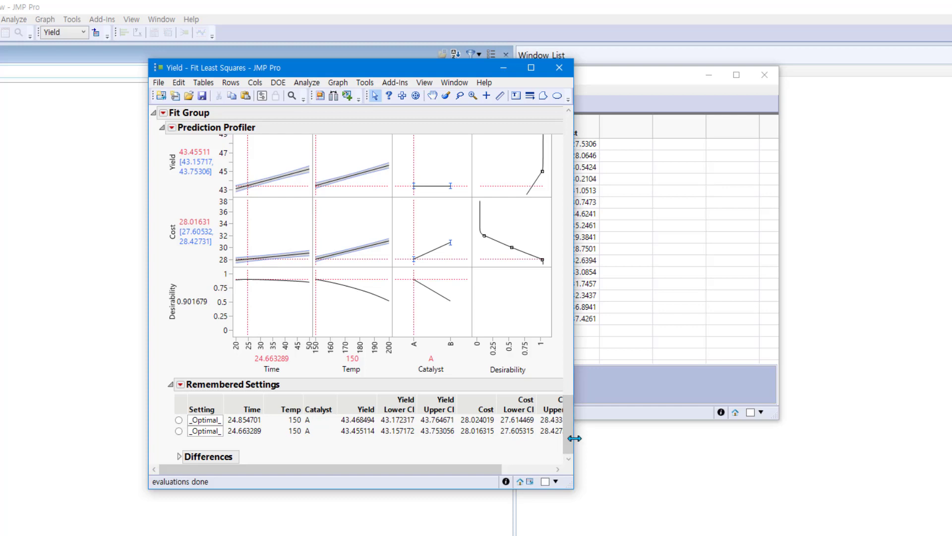
{"action": "left_click_drag", "start_coordinate": [595, 442], "coordinate": [679, 449]}
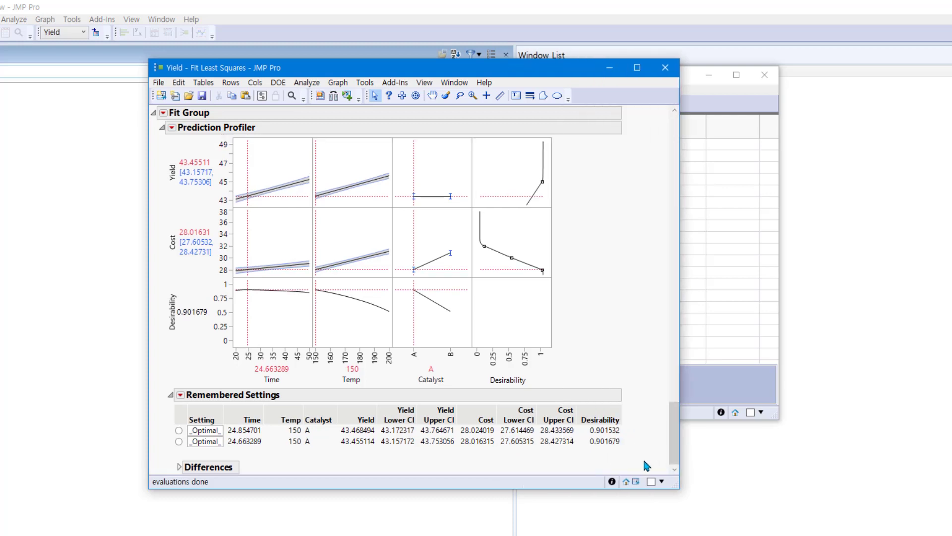
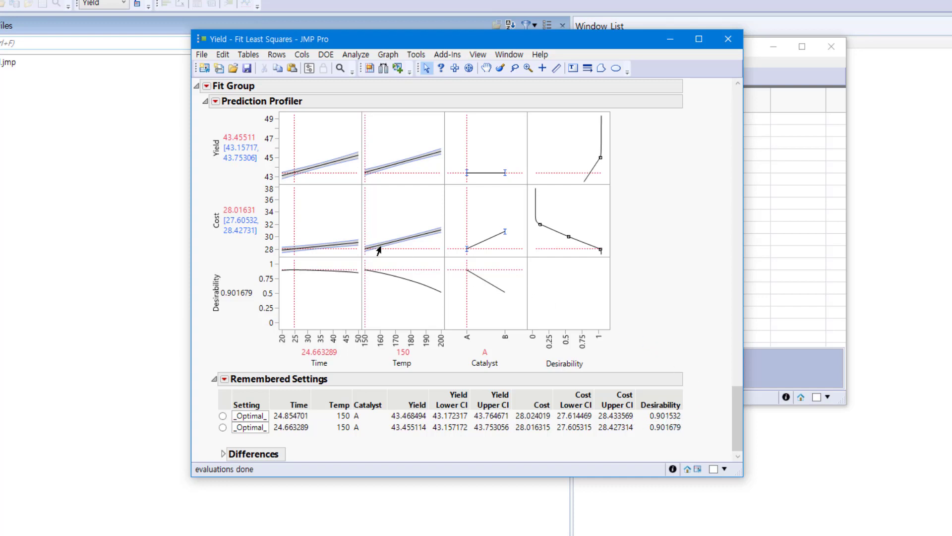
{"action": "left_click", "coordinate": [216, 103]}
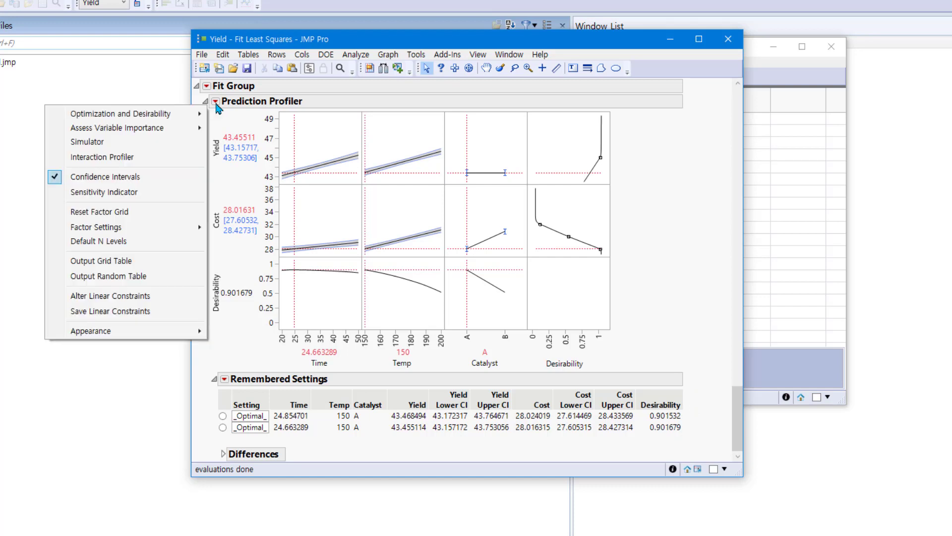
{"action": "mouse_move", "coordinate": [182, 115]}
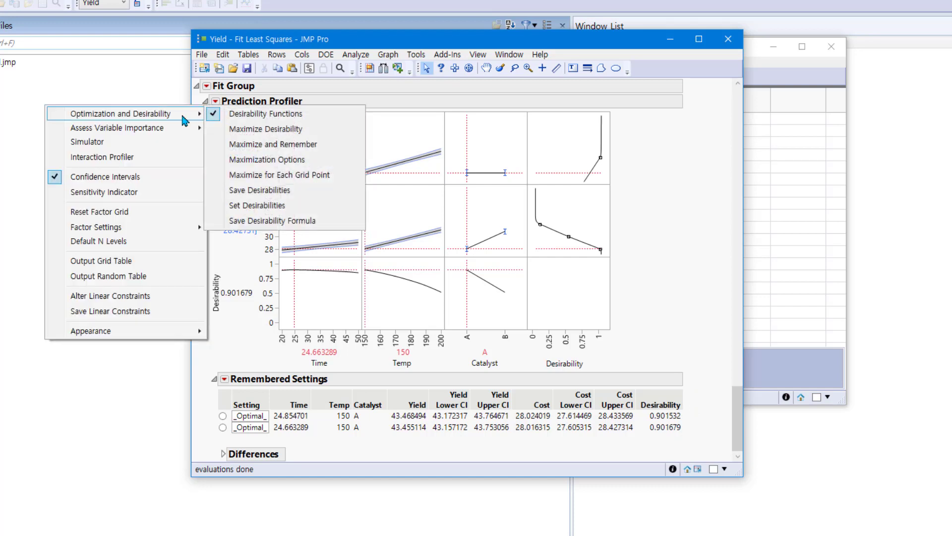
{"action": "left_click", "coordinate": [237, 145]}
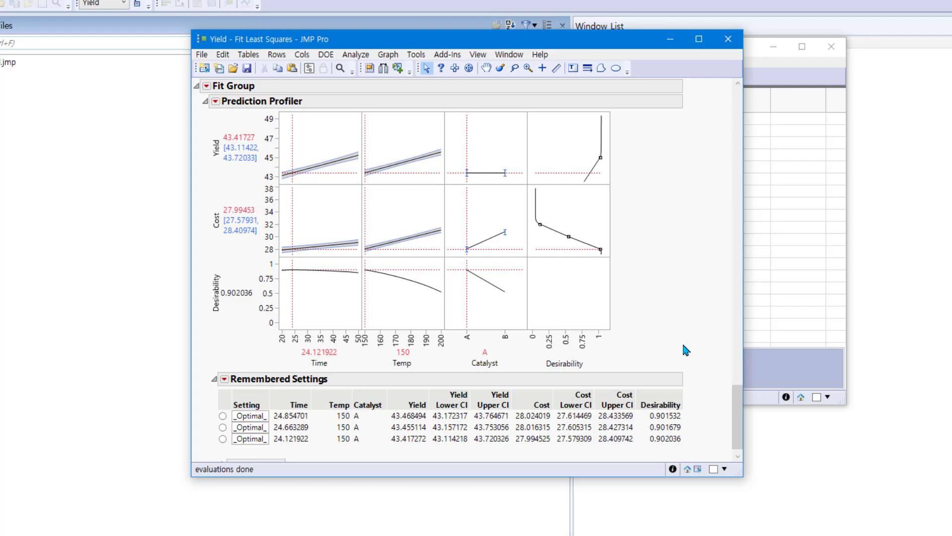
- Set the Yield response goal in the combined profiler to High 50, Middle 45 and Low 40, keeping Maximize
{"action": "double_click", "coordinate": [562, 147]}
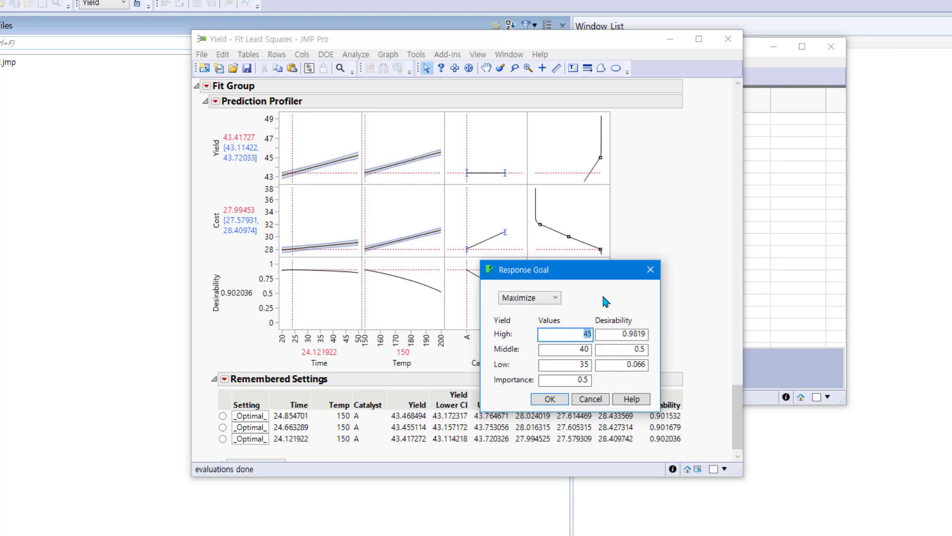
{"action": "double_click", "coordinate": [562, 366]}
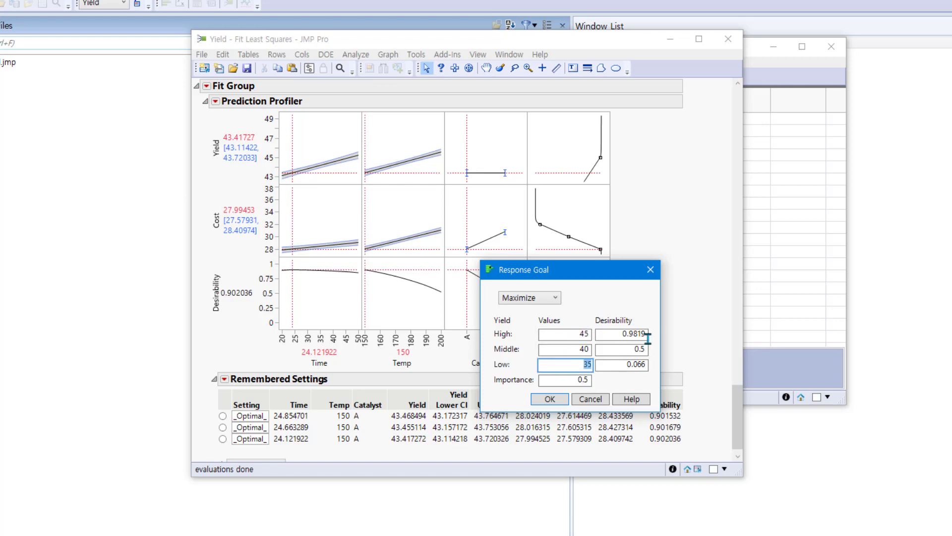
{"action": "type", "text": "40"}
{"action": "double_click", "coordinate": [574, 350]}
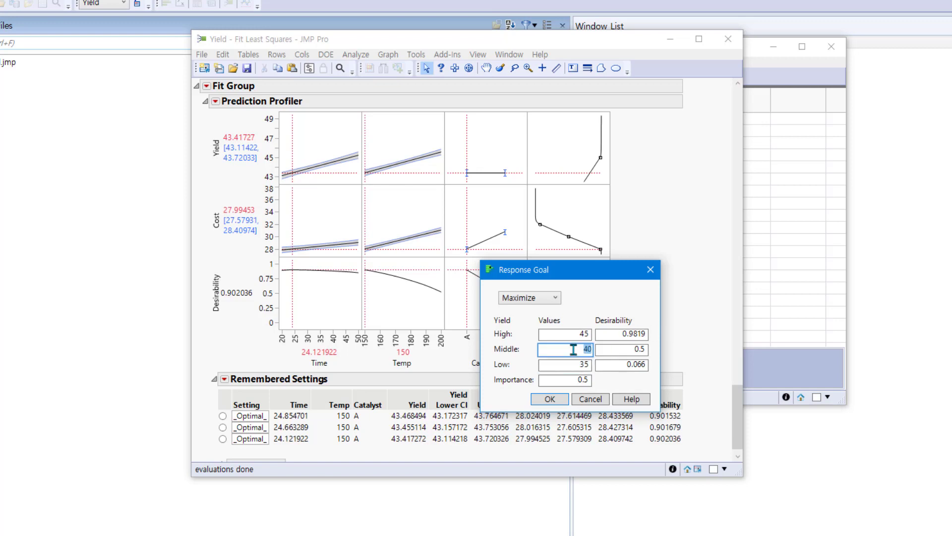
{"action": "type", "text": "45"}
{"action": "double_click", "coordinate": [563, 334]}
{"action": "type", "text": "50"}
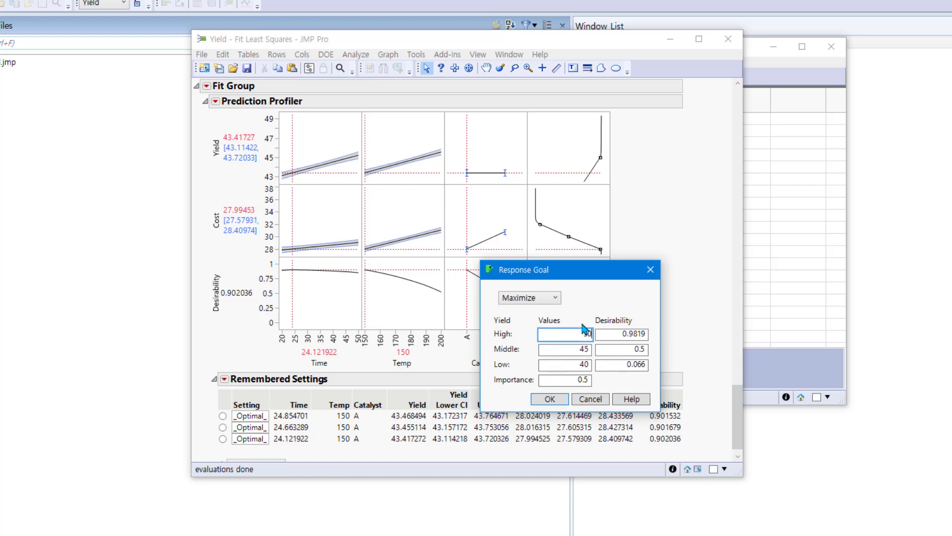
{"action": "left_click", "coordinate": [550, 400]}
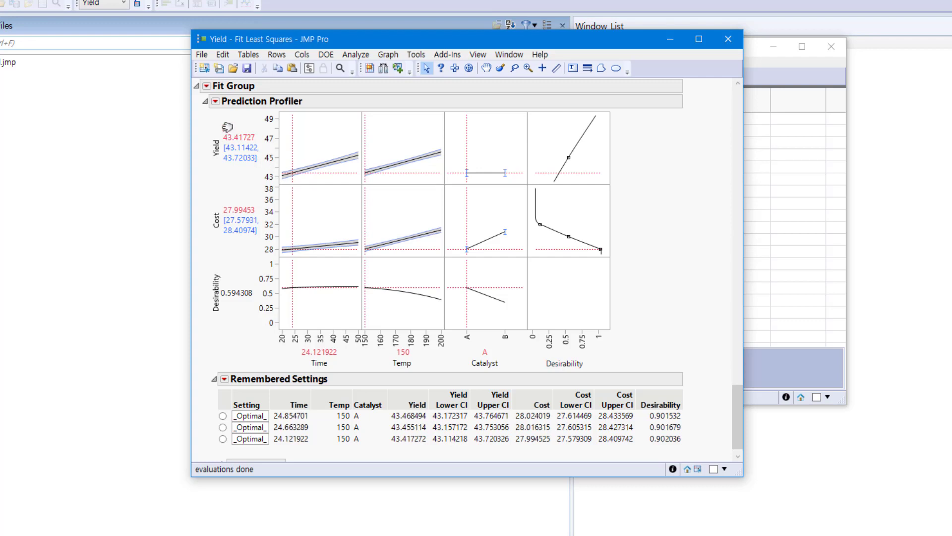
- Run Maximize and Remember on the combined profiler with the revised Yield goal
{"action": "left_click", "coordinate": [215, 103]}
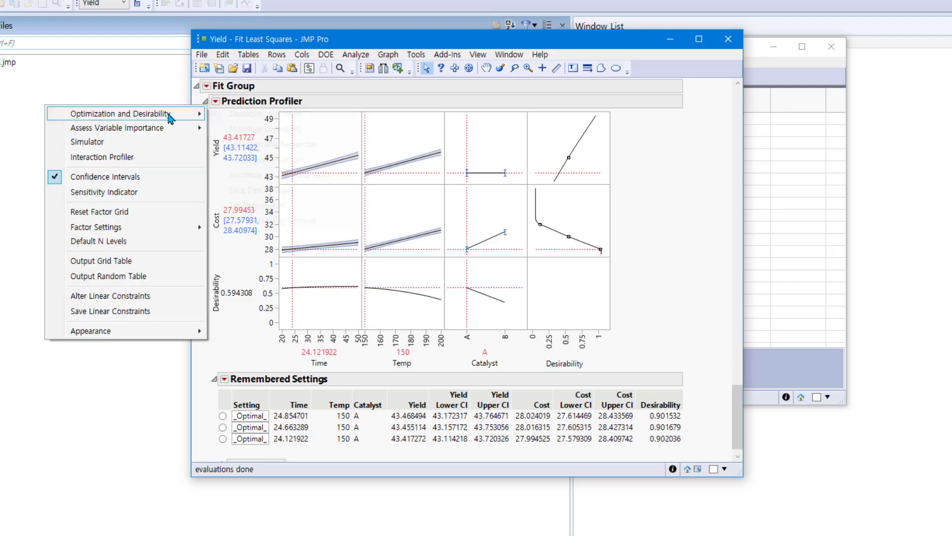
{"action": "mouse_move", "coordinate": [164, 121]}
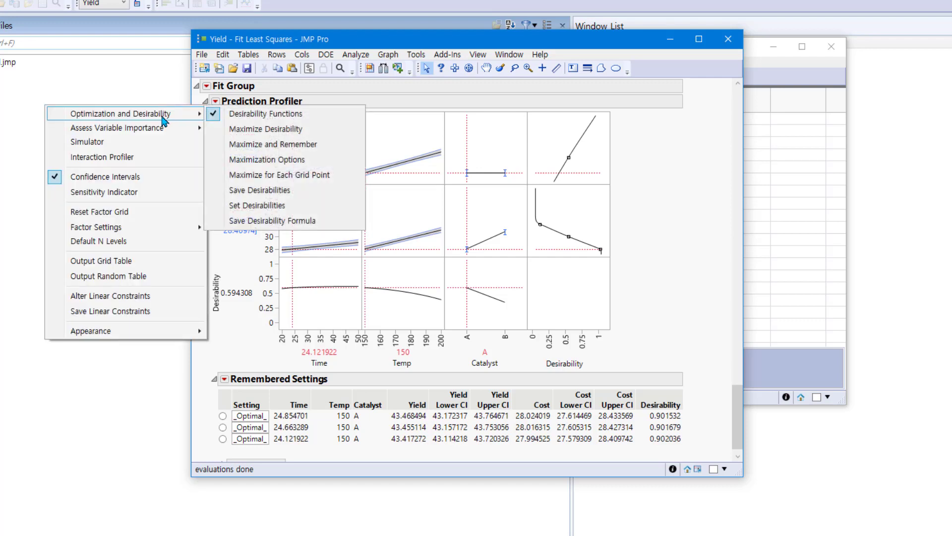
{"action": "left_click", "coordinate": [221, 145]}
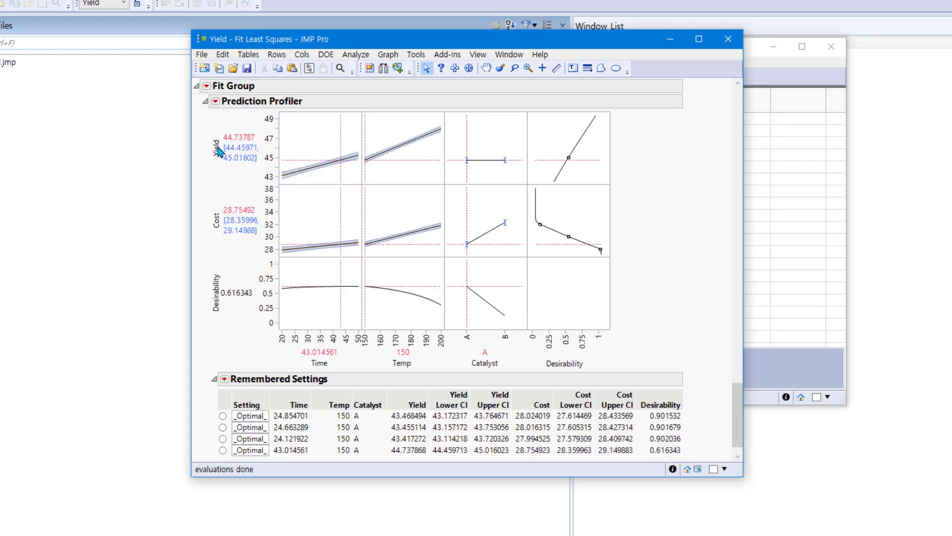
{"action": "scroll", "coordinate": [715, 293], "scroll_direction": "down", "scroll_amount": 1}
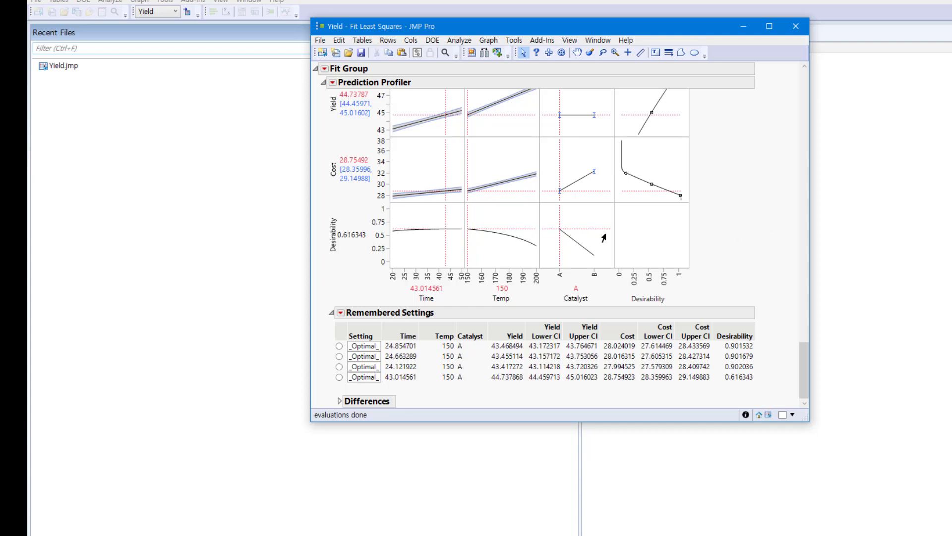
- Add the Contour Profiler to the Fit Group and lower the Cost contour to about 29.6
{"action": "left_click", "coordinate": [324, 70]}
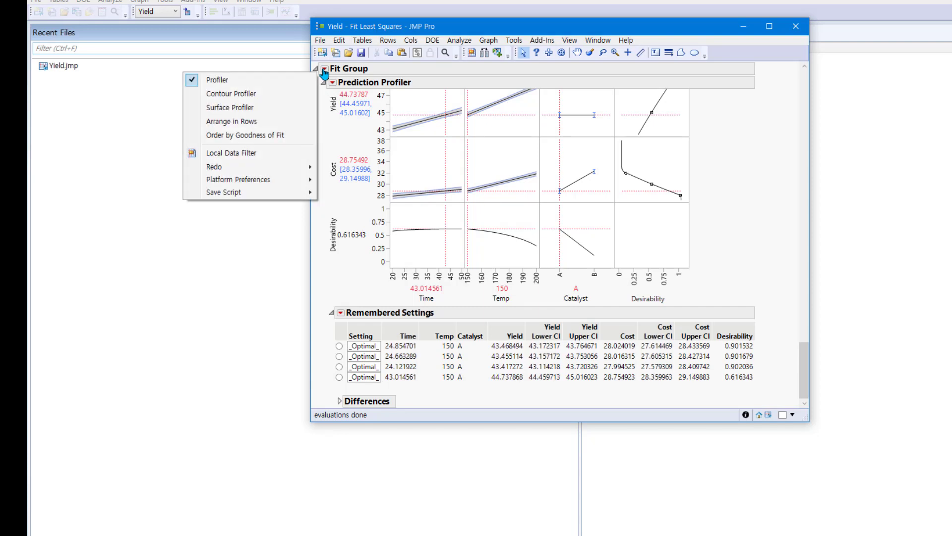
{"action": "left_click", "coordinate": [287, 97]}
{"action": "scroll", "coordinate": [397, 213], "scroll_direction": "down", "scroll_amount": 3}
{"action": "scroll", "coordinate": [398, 217], "scroll_direction": "down", "scroll_amount": 6}
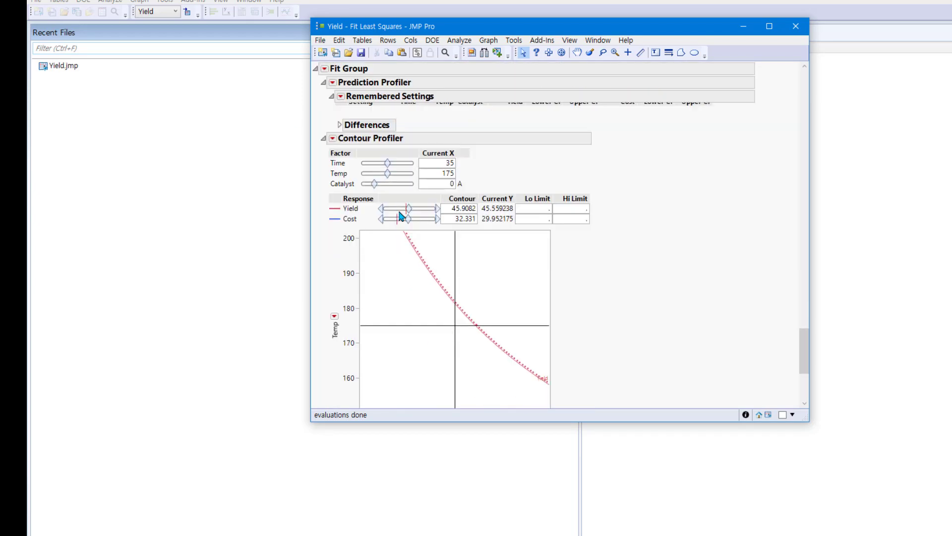
{"action": "scroll", "coordinate": [594, 216], "scroll_direction": "up", "scroll_amount": 3}
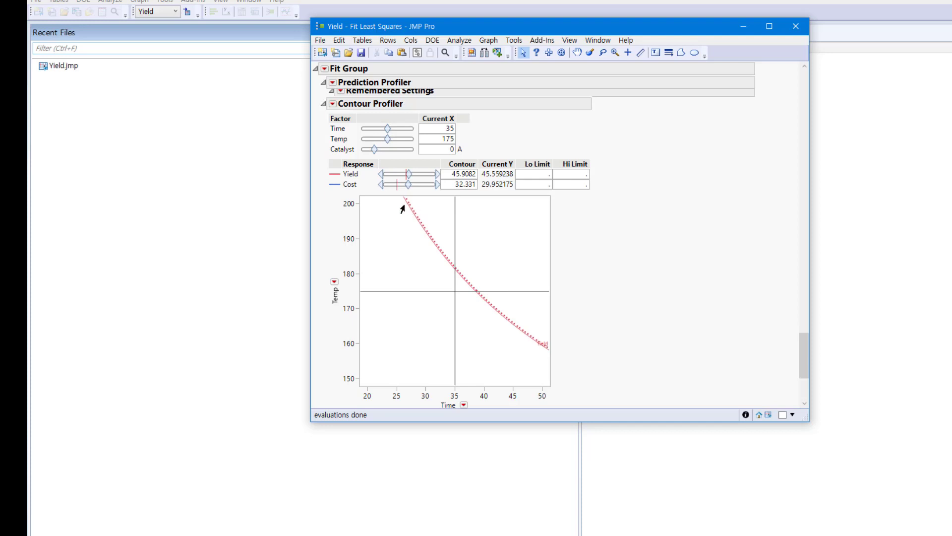
{"action": "mouse_move", "coordinate": [410, 189]}
{"action": "left_click_drag", "start_coordinate": [409, 190], "coordinate": [395, 190]}
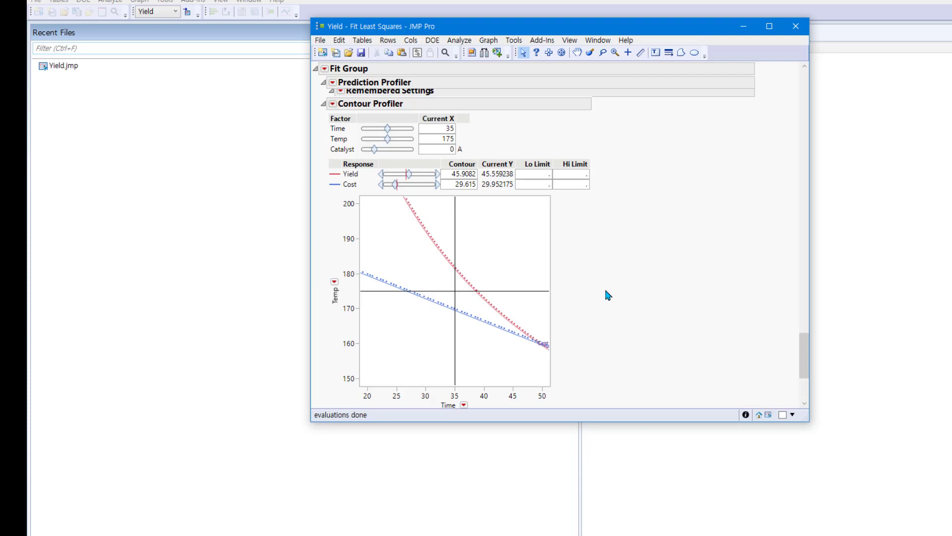
- Set the Contour Profiler's low limit for Yield to 44 and its high limit for Cost to 30
{"action": "left_click", "coordinate": [534, 172]}
{"action": "type", "text": "44"}
{"action": "key", "text": "Return"}
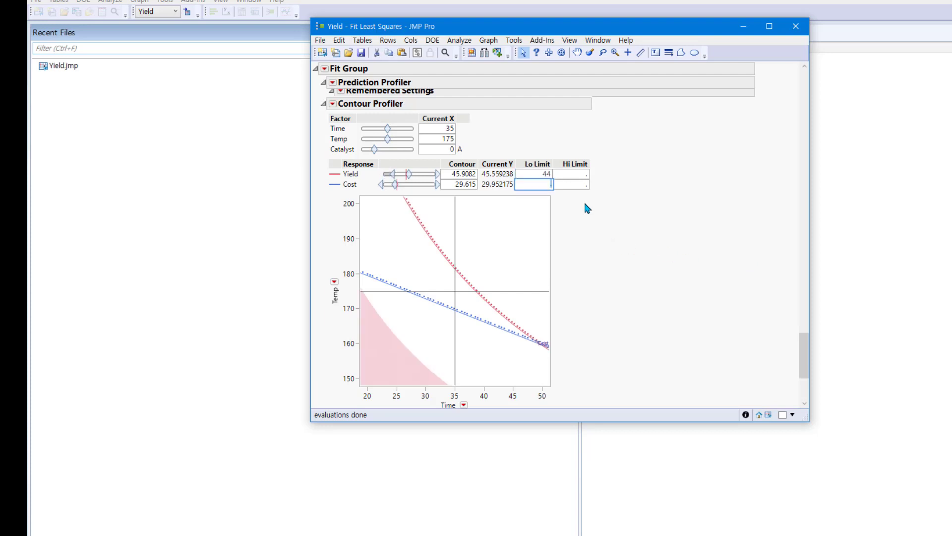
{"action": "left_click", "coordinate": [578, 181]}
{"action": "type", "text": "30"}
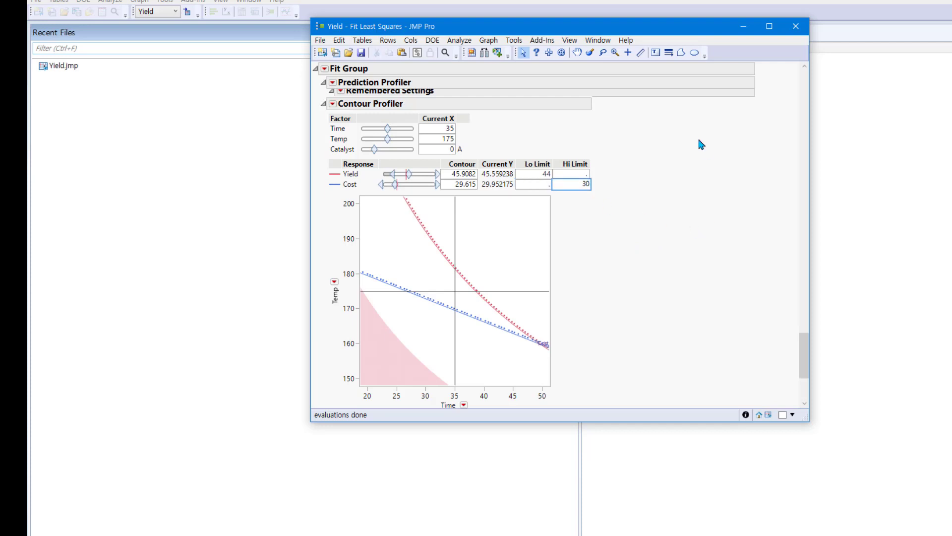
{"action": "key", "text": "Return"}
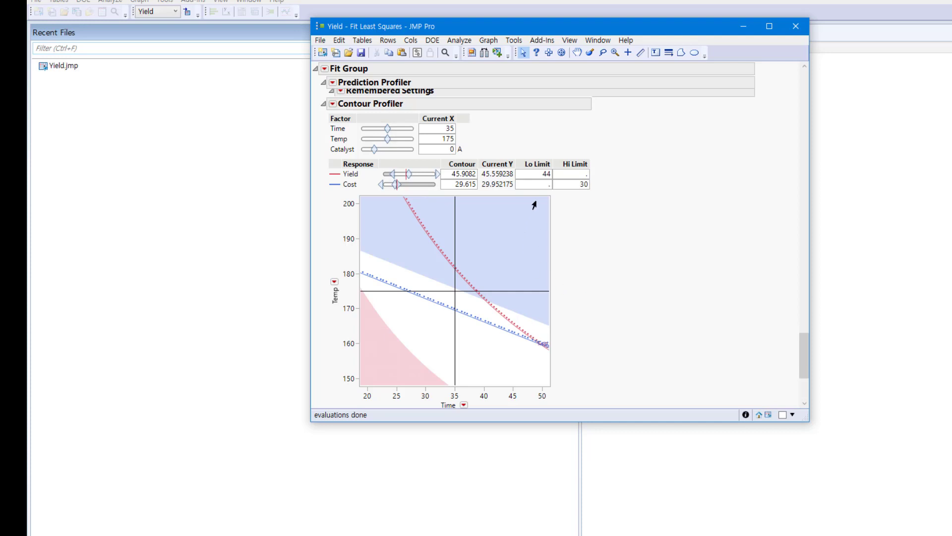
- Tighten the Contour Profiler limits to a Yield low limit of 45 and a Cost high limit of 29
{"action": "left_click", "coordinate": [537, 177]}
{"action": "type", "text": "45"}
{"action": "key", "text": "Return"}
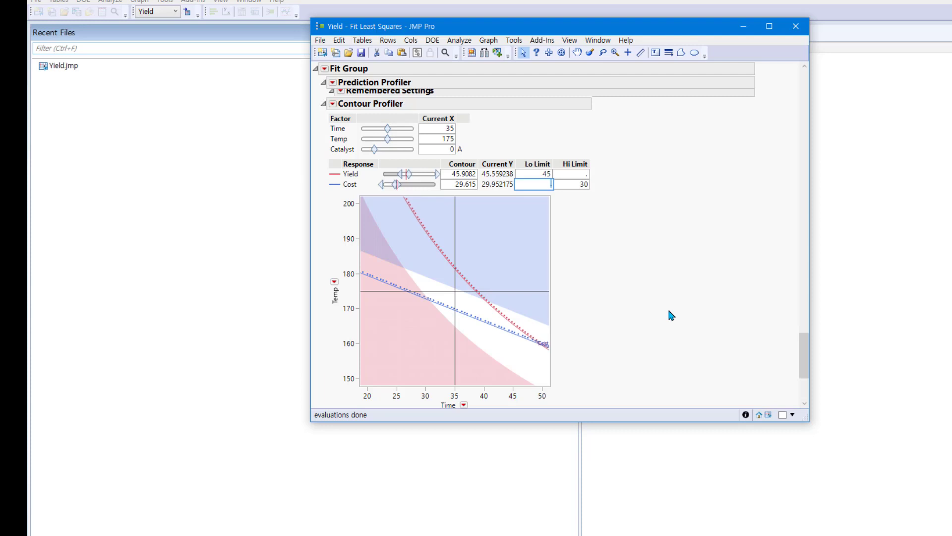
{"action": "left_click", "coordinate": [578, 184]}
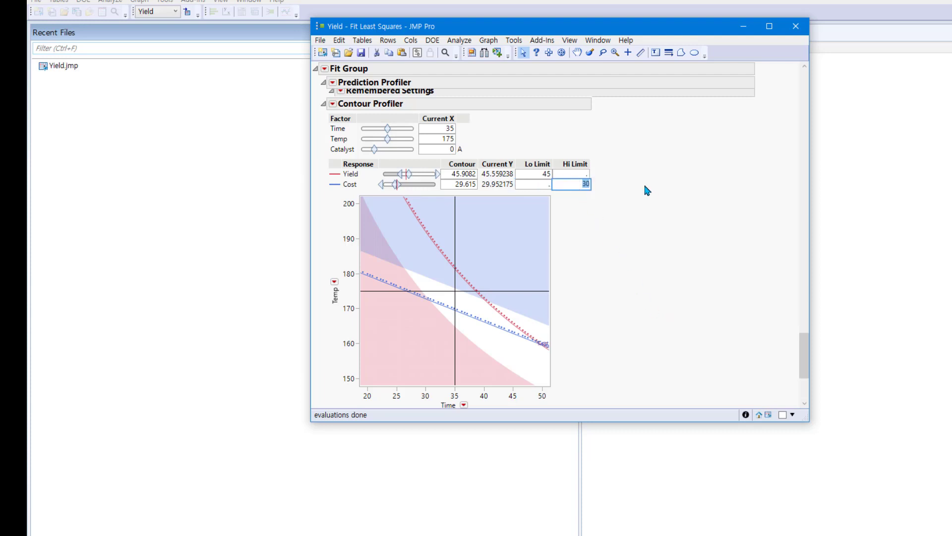
{"action": "type", "text": "29"}
{"action": "key", "text": "Return"}
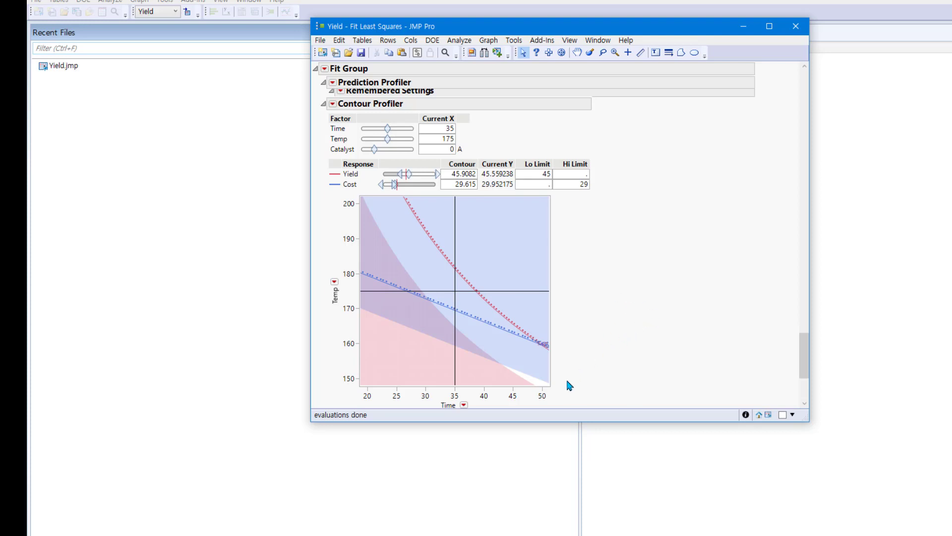
{"action": "left_click", "coordinate": [531, 382]}
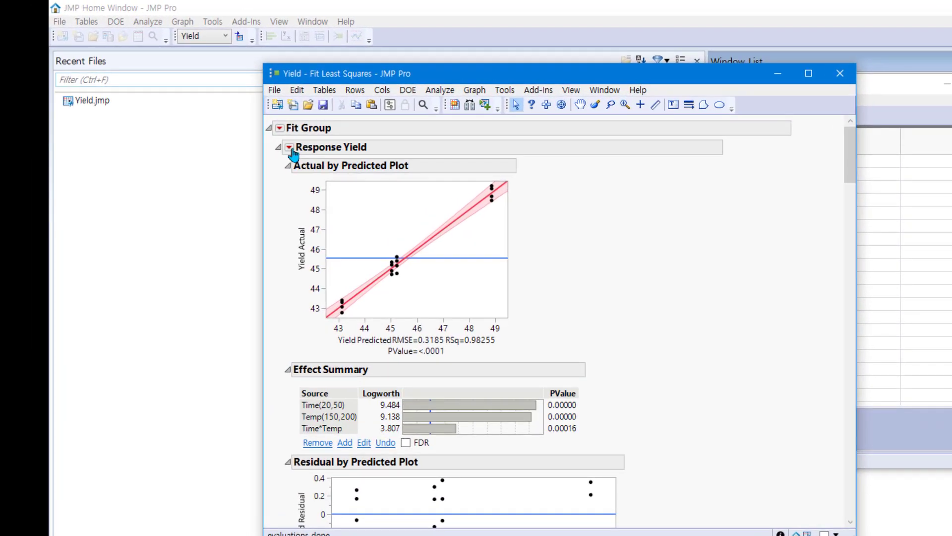
- Save the Yield model's prediction formula as a column and bring the Yield data table forward
{"action": "left_click", "coordinate": [291, 148]}
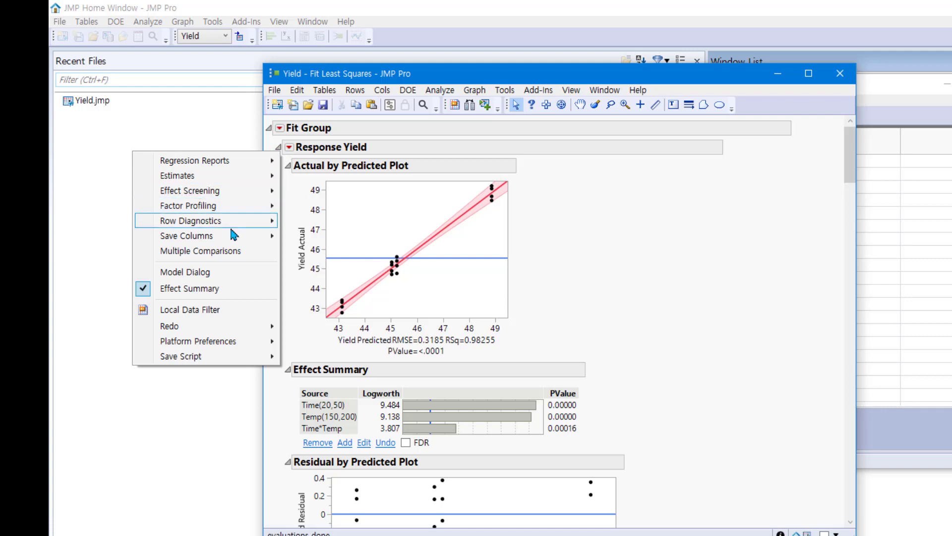
{"action": "mouse_move", "coordinate": [230, 238]}
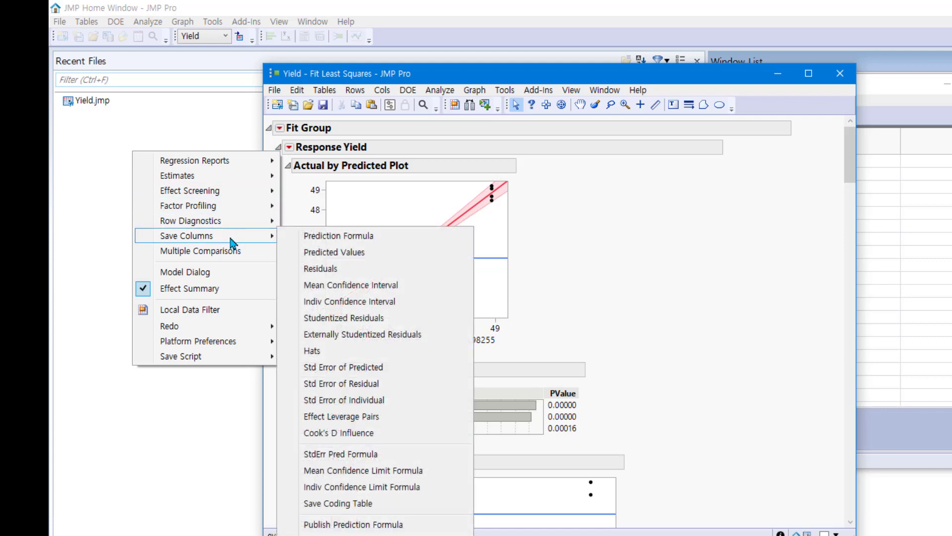
{"action": "left_click", "coordinate": [329, 236]}
{"action": "left_click", "coordinate": [794, 161]}
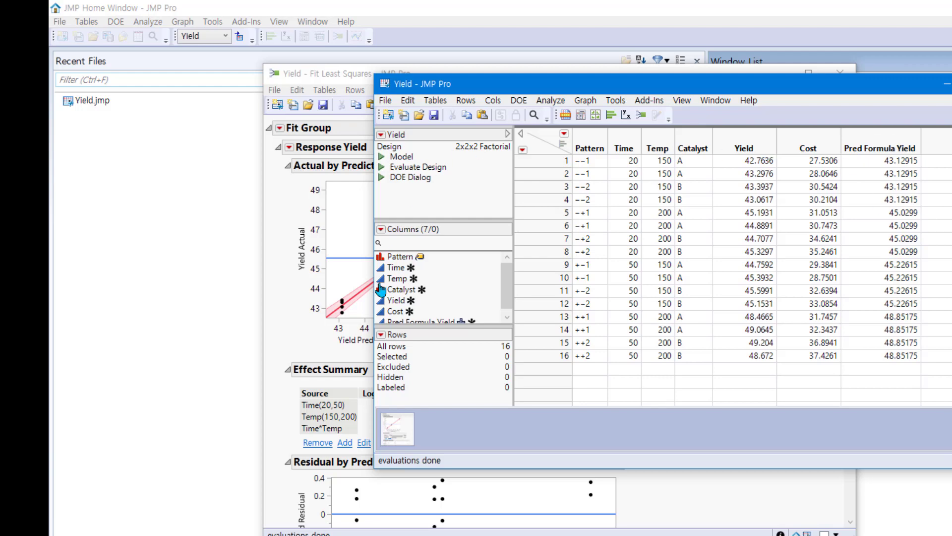
- Return to the Fit Least Squares report and save the Cost model's prediction formula as a data table column
{"action": "scroll", "coordinate": [305, 318], "scroll_direction": "down", "scroll_amount": 4}
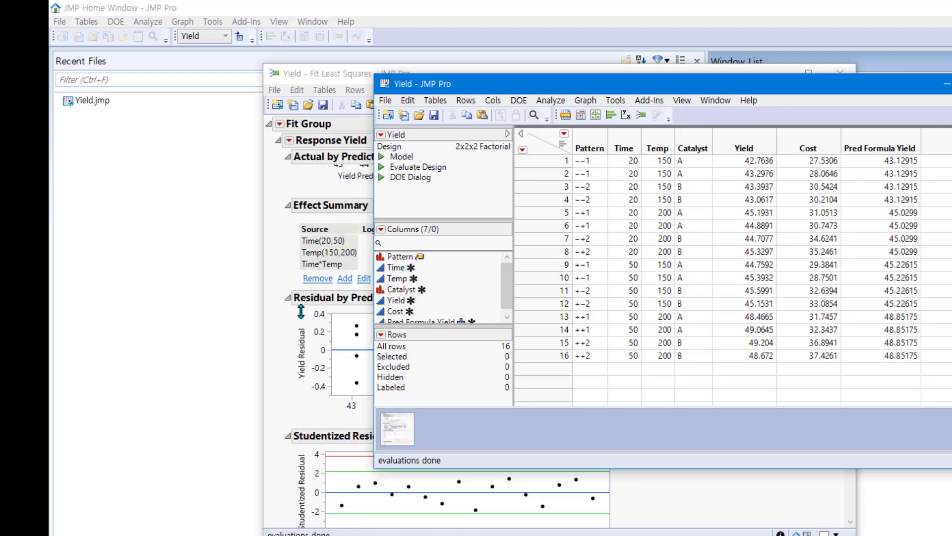
{"action": "left_click", "coordinate": [306, 361]}
{"action": "scroll", "coordinate": [307, 357], "scroll_direction": "down", "scroll_amount": 12}
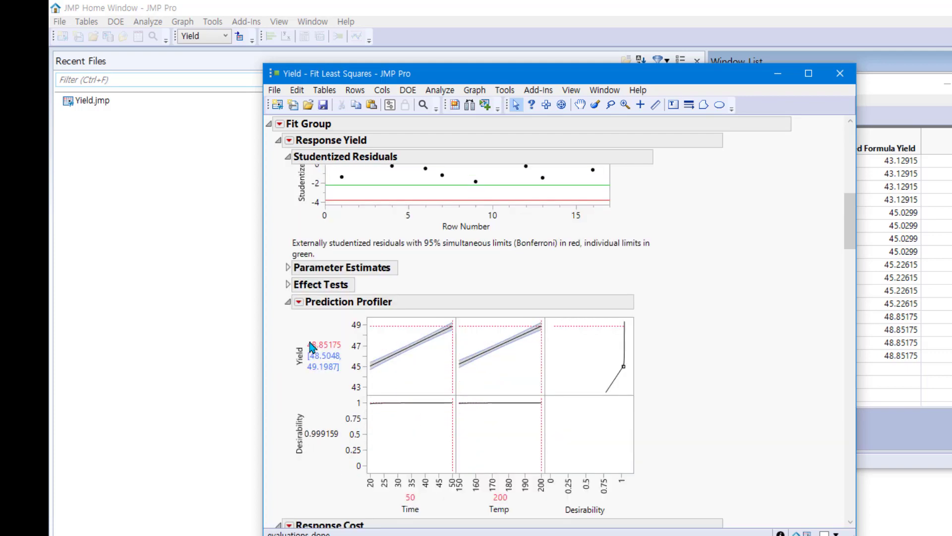
{"action": "scroll", "coordinate": [313, 335], "scroll_direction": "down", "scroll_amount": 2}
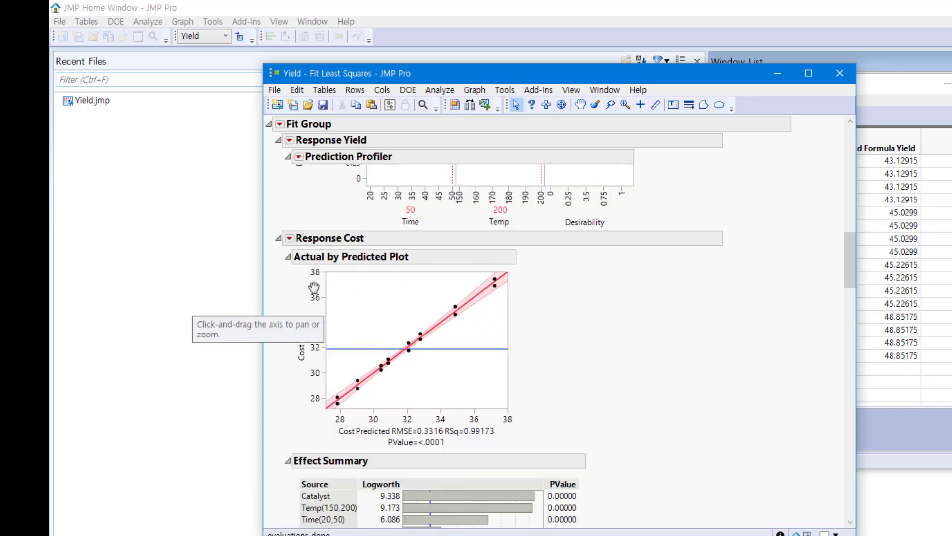
{"action": "left_click", "coordinate": [288, 239]}
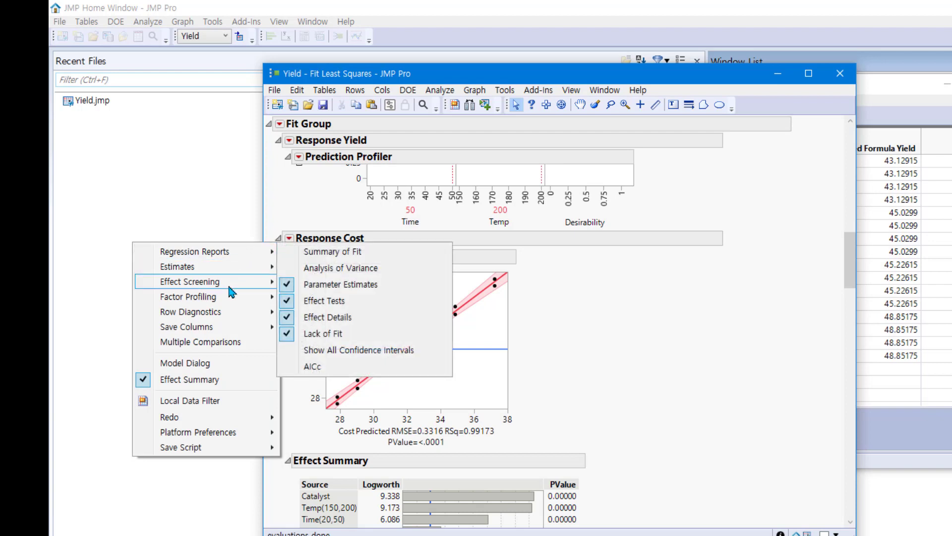
{"action": "mouse_move", "coordinate": [235, 329]}
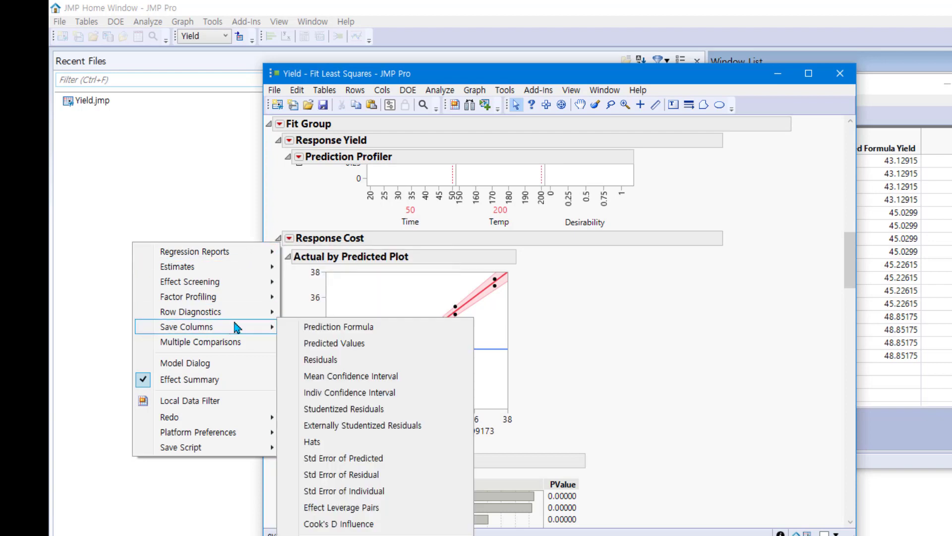
{"action": "left_click", "coordinate": [339, 328]}
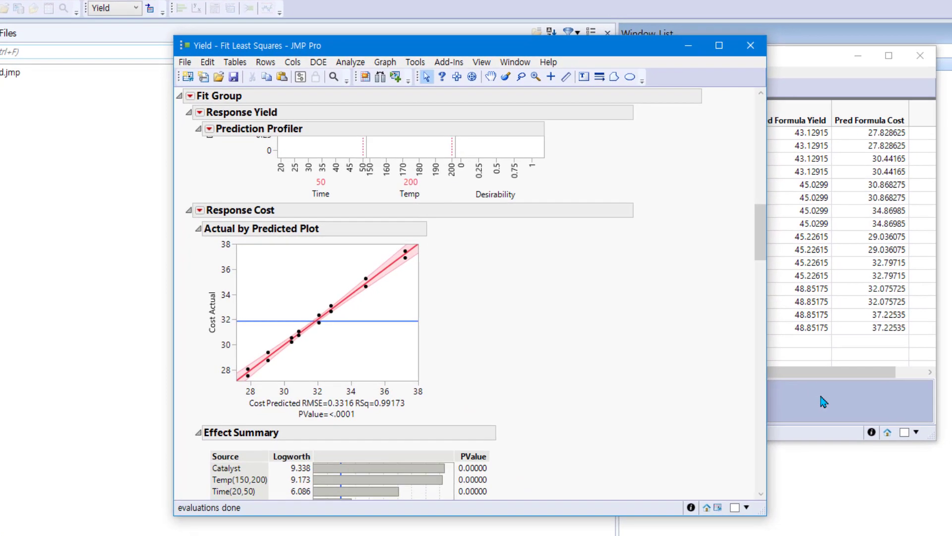
- Examine the formulas behind the Pred Formula Yield and Pred Formula Cost columns in the data table, leaving them unmodified
{"action": "left_click", "coordinate": [909, 422]}
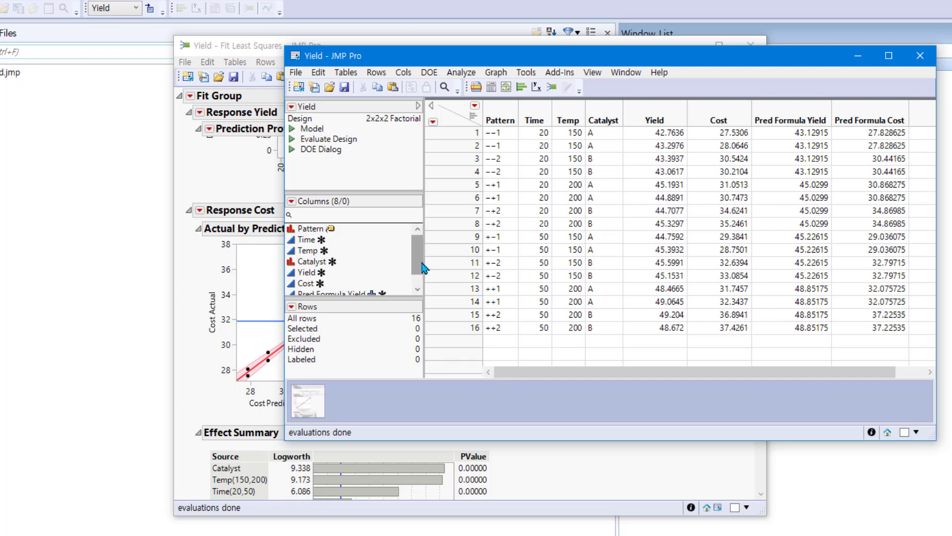
{"action": "left_click_drag", "start_coordinate": [424, 268], "coordinate": [419, 281]}
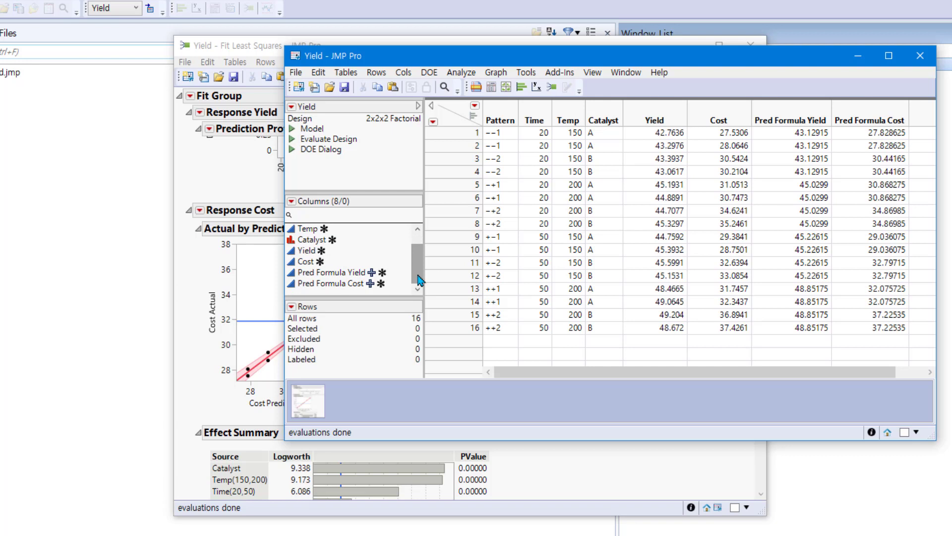
{"action": "left_click", "coordinate": [372, 273]}
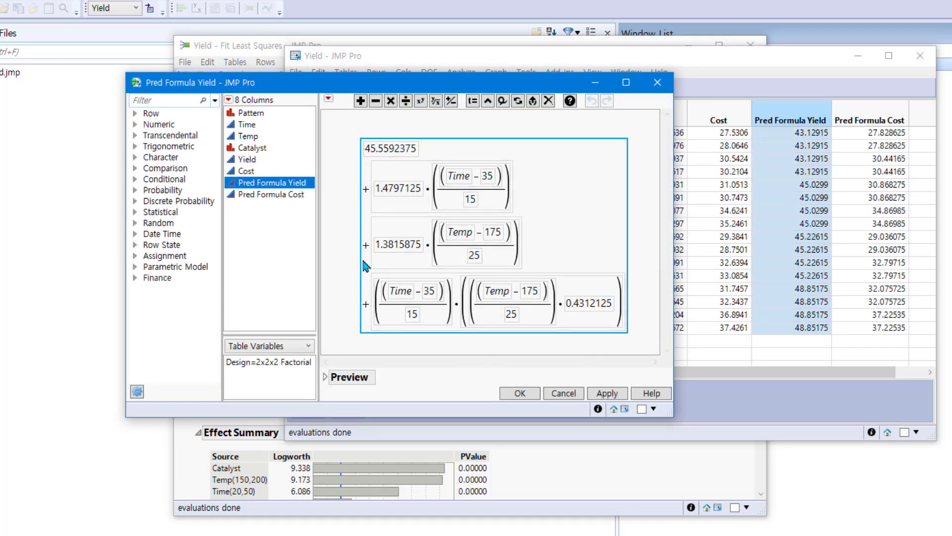
{"action": "left_click", "coordinate": [573, 394]}
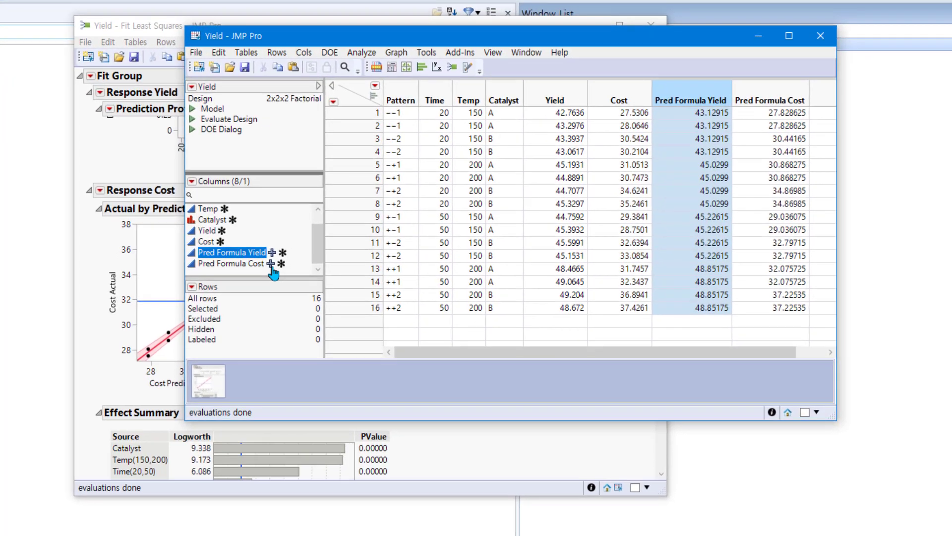
{"action": "left_click", "coordinate": [370, 283]}
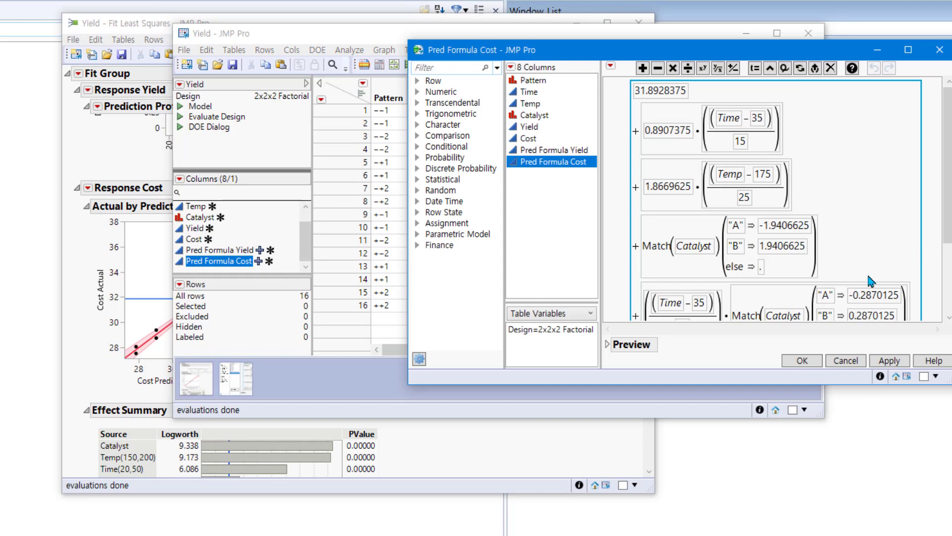
{"action": "left_click", "coordinate": [847, 364]}
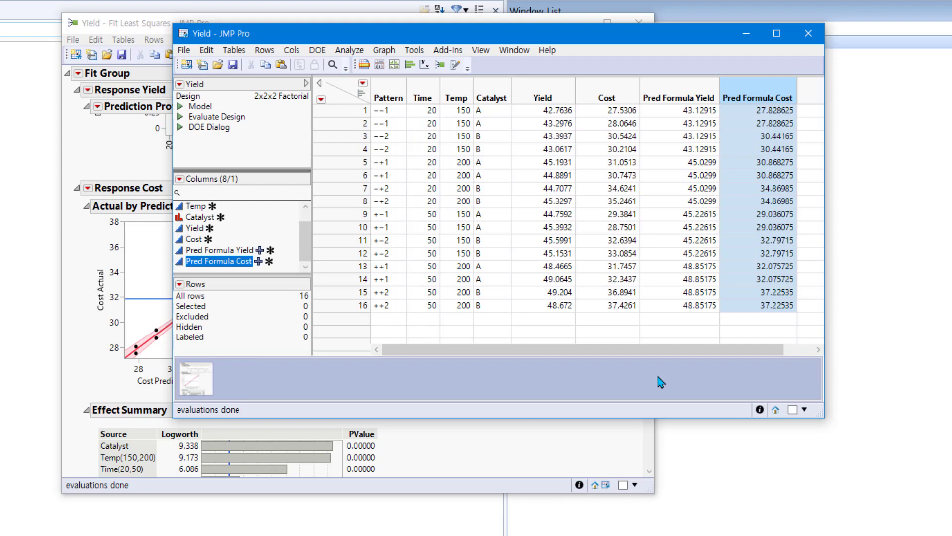
- Launch a standalone Profiler on the Pred Formula Yield and Pred Formula Cost columns and reposition its window over the data table
{"action": "left_click", "coordinate": [383, 52]}
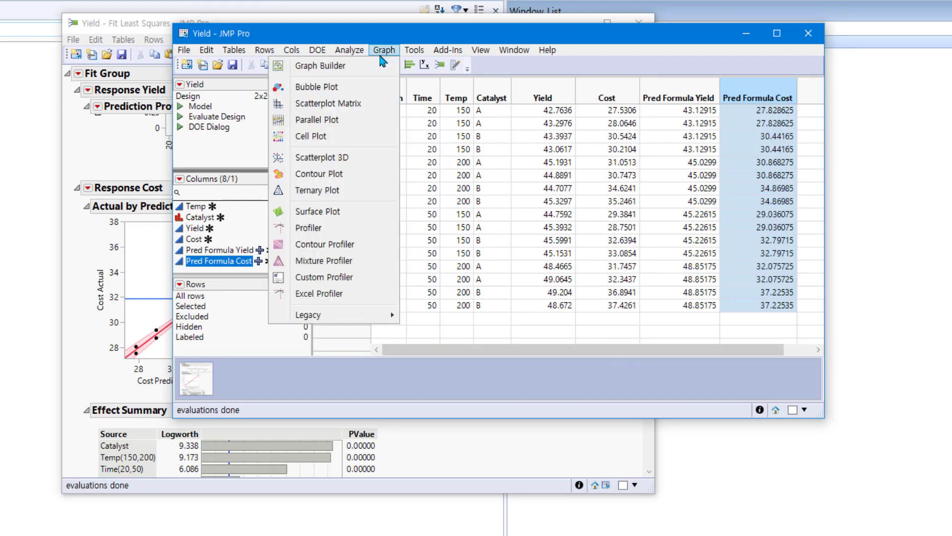
{"action": "left_click", "coordinate": [341, 231]}
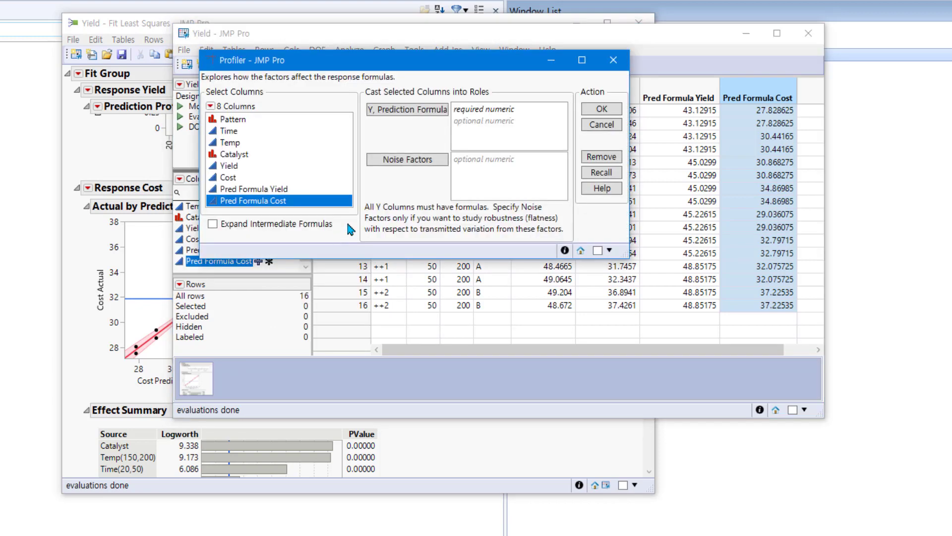
{"action": "left_click", "coordinate": [254, 191], "text": "shift"}
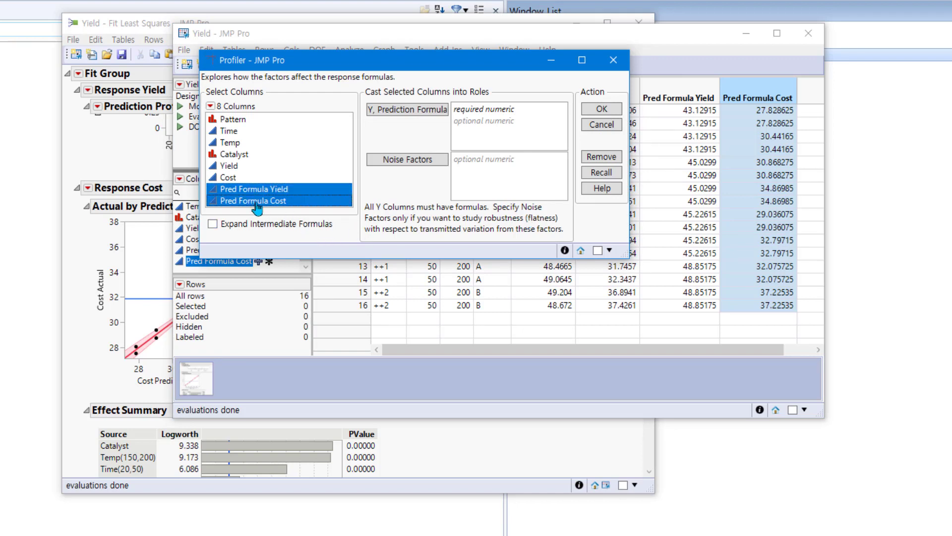
{"action": "left_click", "coordinate": [399, 117]}
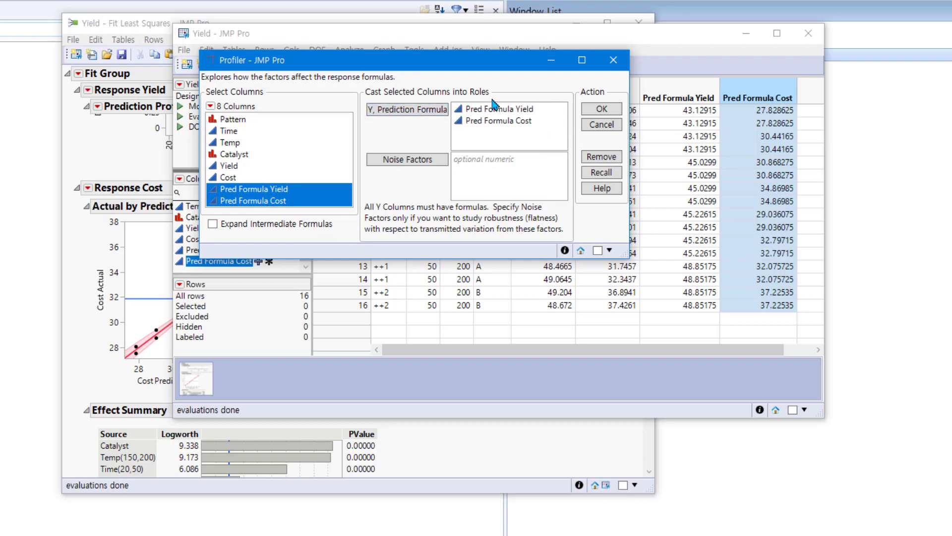
{"action": "left_click", "coordinate": [602, 109]}
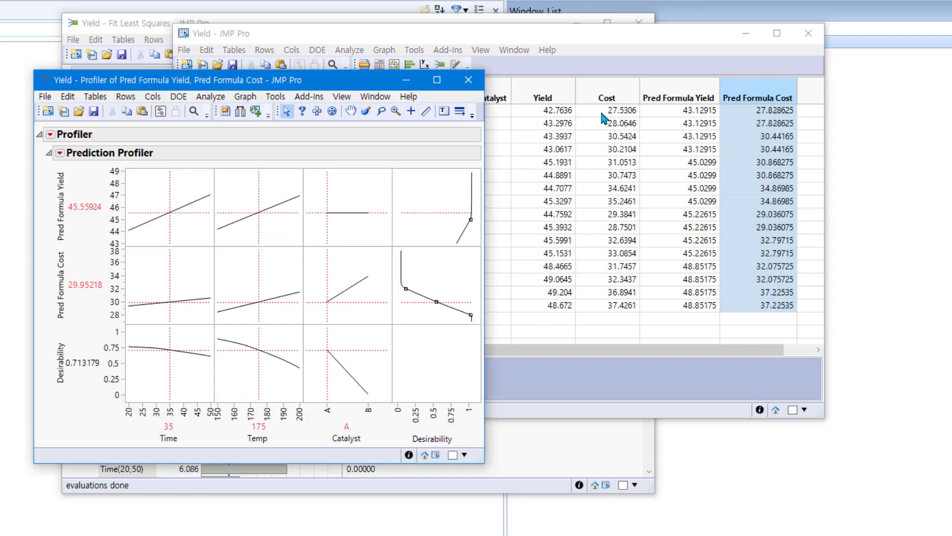
{"action": "left_click_drag", "start_coordinate": [351, 90], "coordinate": [576, 42]}
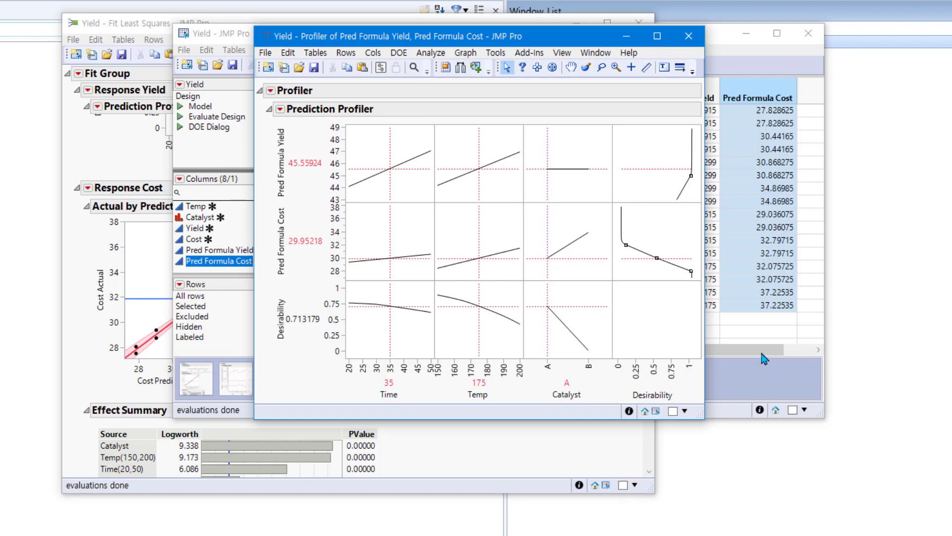
- Add a Design Space Profiler with a lower spec limit of 45 for Pred Formula Yield and an upper spec limit of 30 for Pred Formula Cost
{"action": "left_click", "coordinate": [281, 110]}
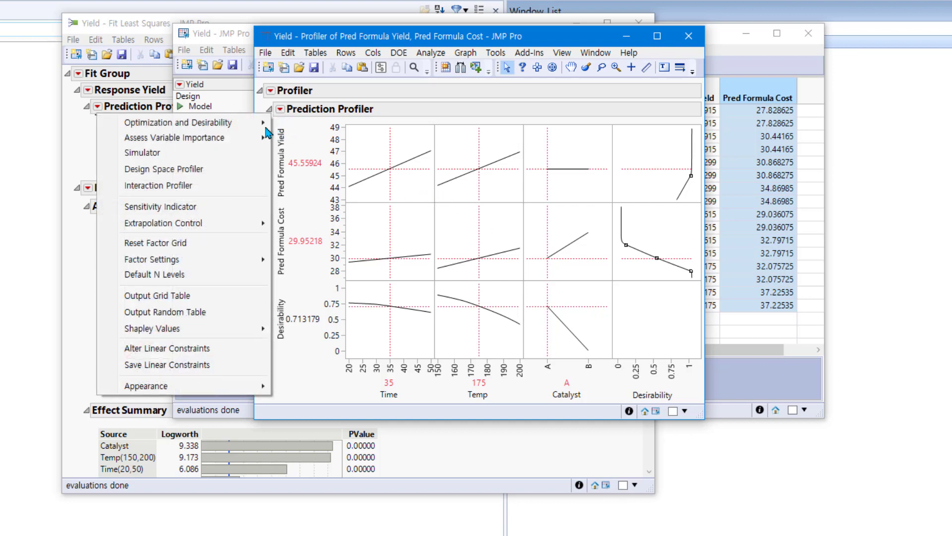
{"action": "left_click", "coordinate": [246, 175]}
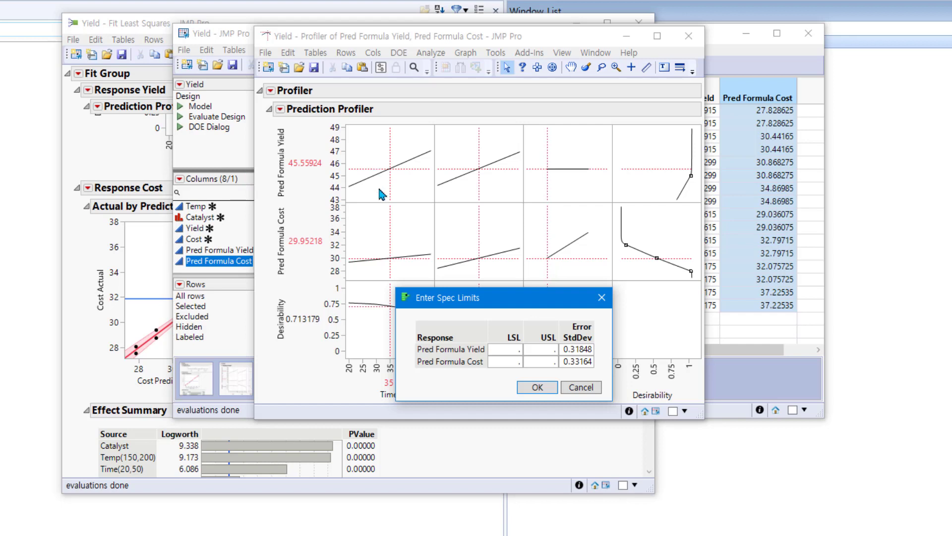
{"action": "left_click", "coordinate": [510, 351]}
{"action": "type", "text": "45"}
{"action": "left_click", "coordinate": [545, 360]}
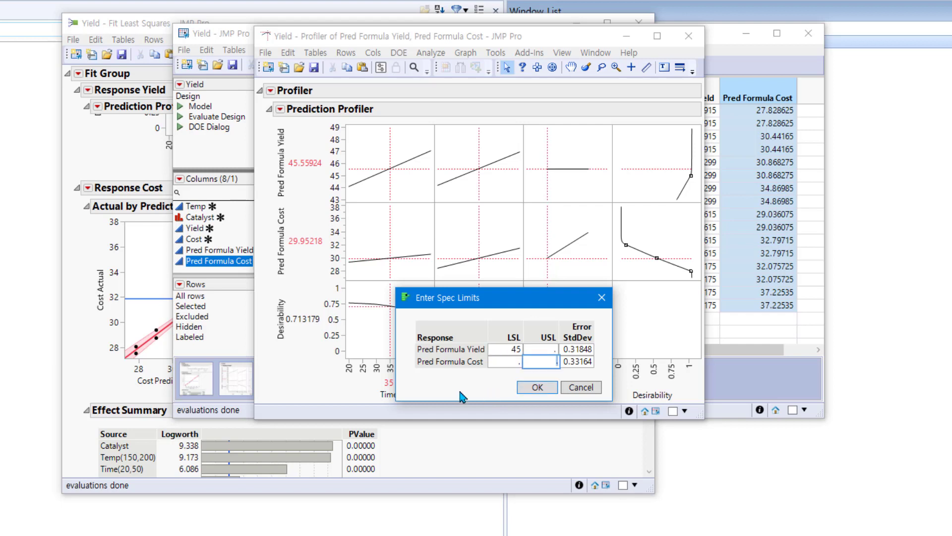
{"action": "type", "text": "30"}
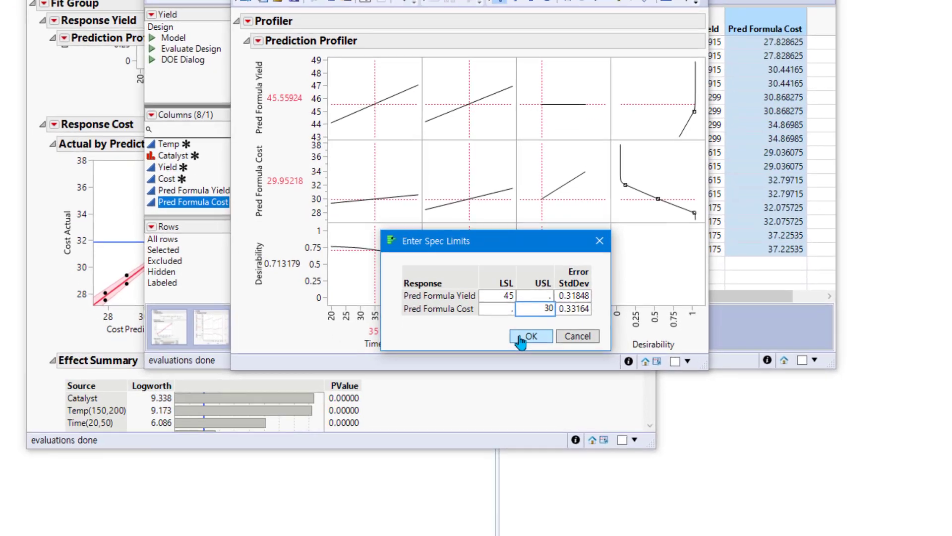
{"action": "left_click", "coordinate": [526, 388]}
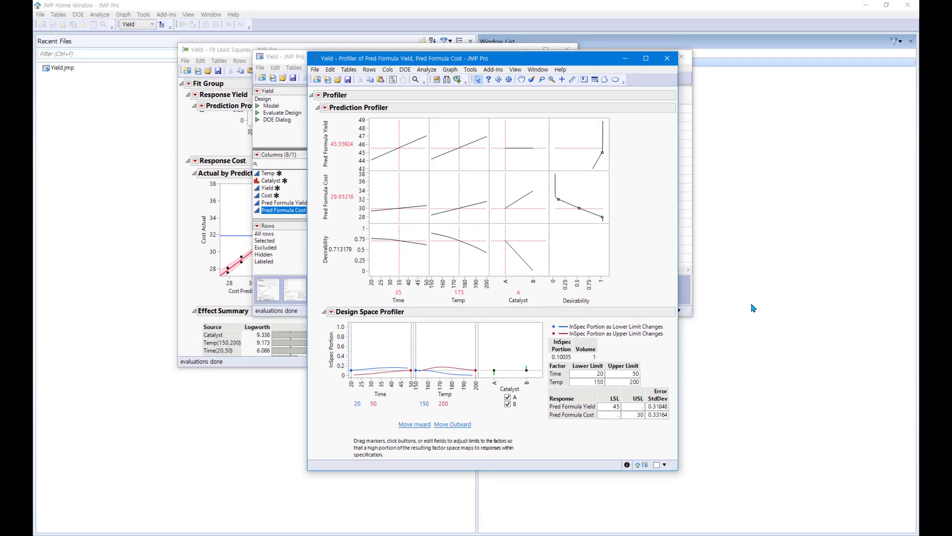
- Return to the Fit Least Squares report and add the Summary of Fit for the Yield response to check its root mean square error
{"action": "left_click", "coordinate": [212, 144]}
{"action": "scroll", "coordinate": [424, 258], "scroll_direction": "up", "scroll_amount": 3}
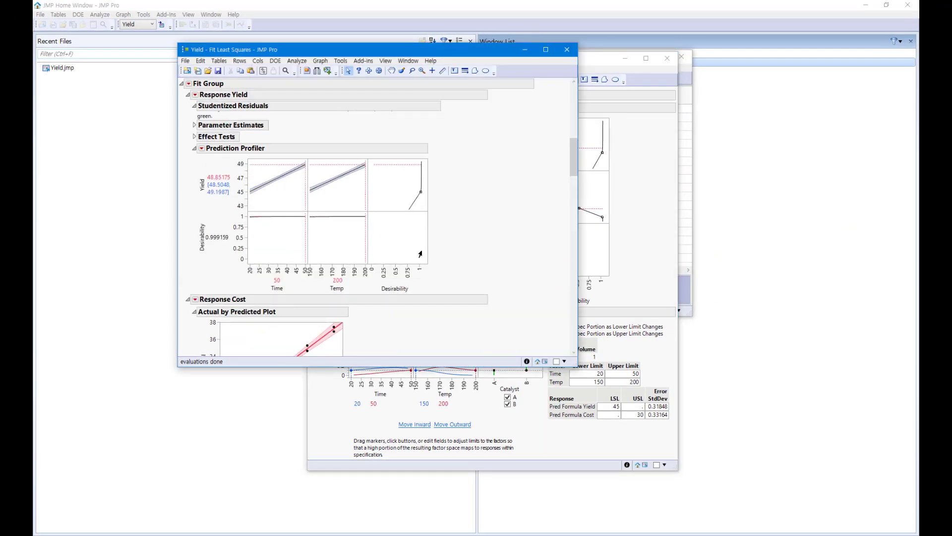
{"action": "scroll", "coordinate": [420, 254], "scroll_direction": "up", "scroll_amount": 10}
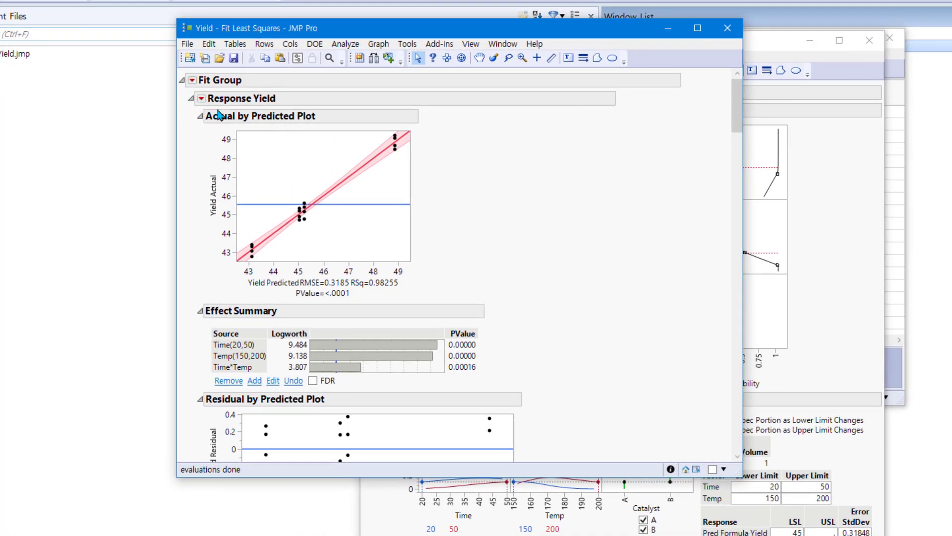
{"action": "left_click", "coordinate": [202, 99]}
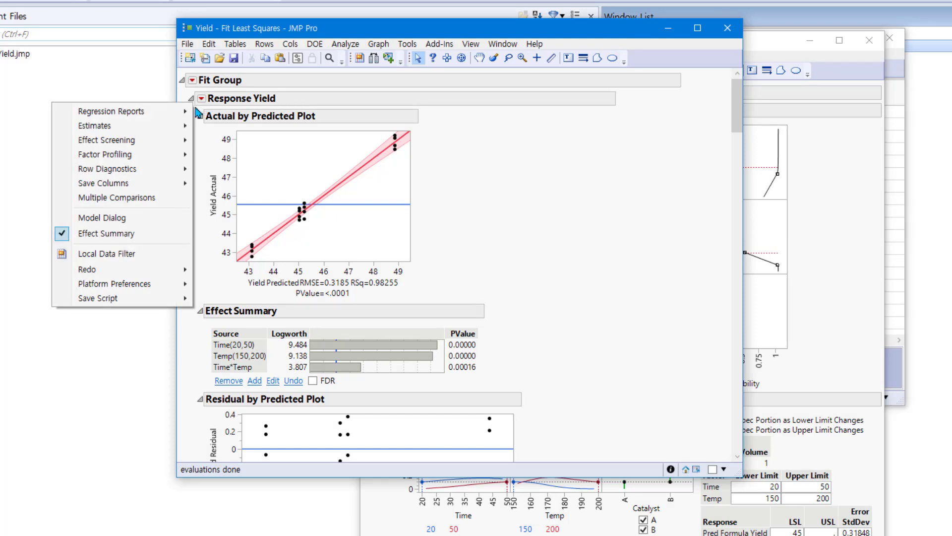
{"action": "mouse_move", "coordinate": [183, 113]}
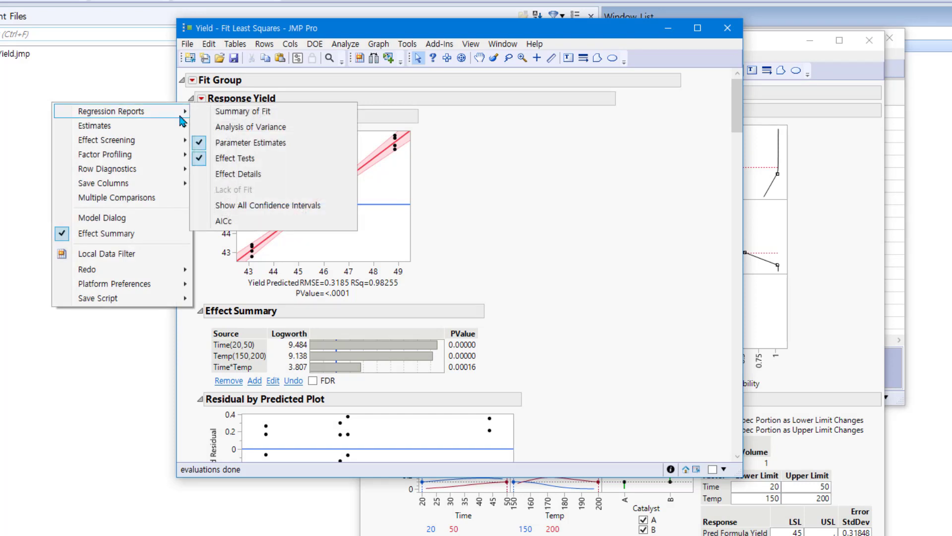
{"action": "left_click", "coordinate": [249, 113]}
{"action": "scroll", "coordinate": [512, 228], "scroll_direction": "down", "scroll_amount": 3}
{"action": "scroll", "coordinate": [525, 226], "scroll_direction": "down", "scroll_amount": 3}
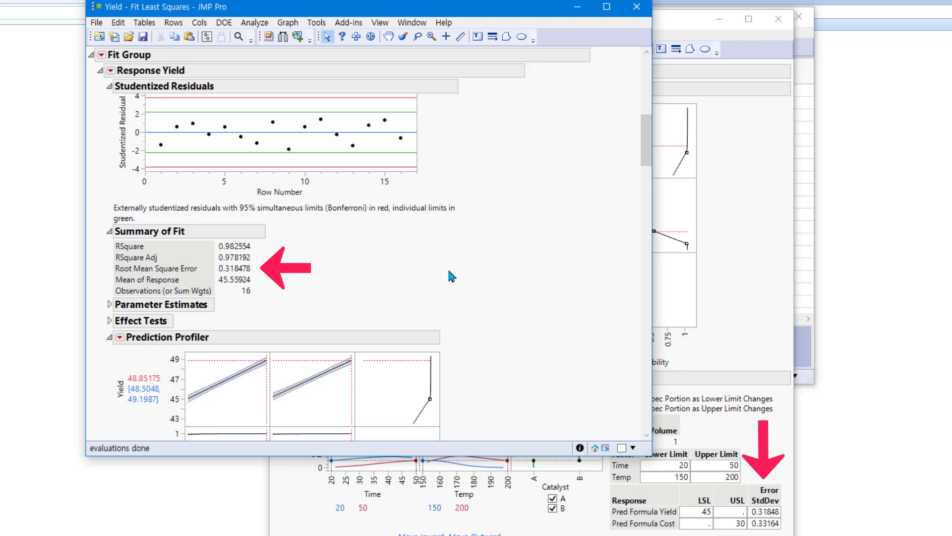
- Add the Summary of Fit for the Cost response and bring its root mean square error into view
{"action": "scroll", "coordinate": [449, 231], "scroll_direction": "down", "scroll_amount": 6}
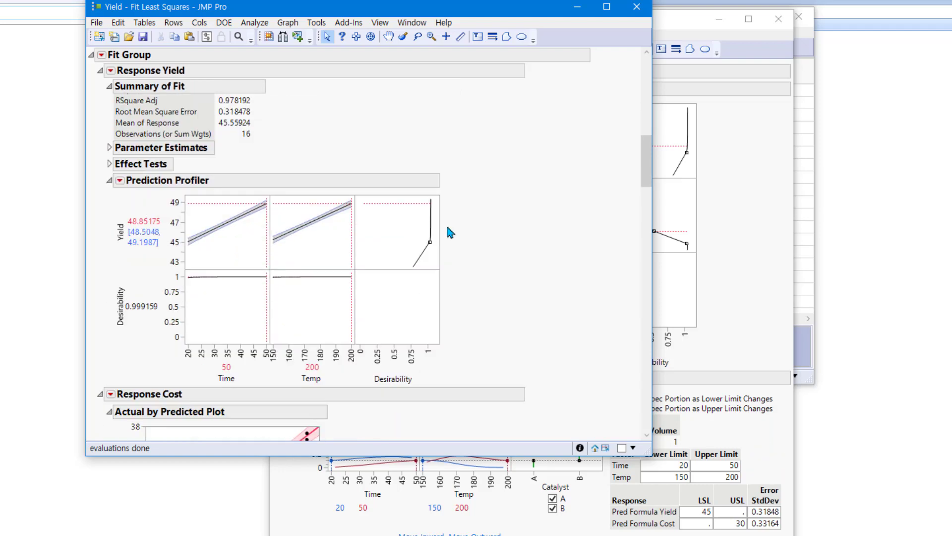
{"action": "scroll", "coordinate": [449, 231], "scroll_direction": "down", "scroll_amount": 2}
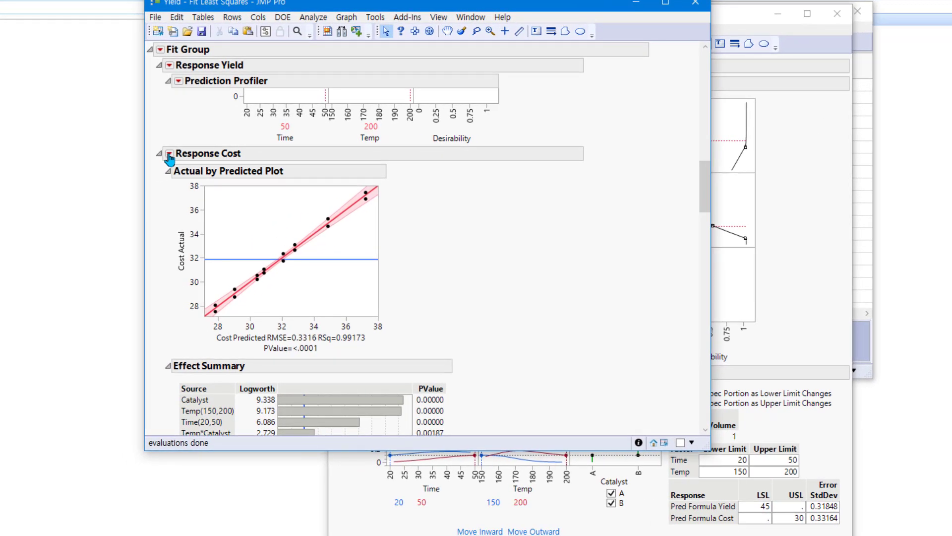
{"action": "left_click", "coordinate": [170, 154]}
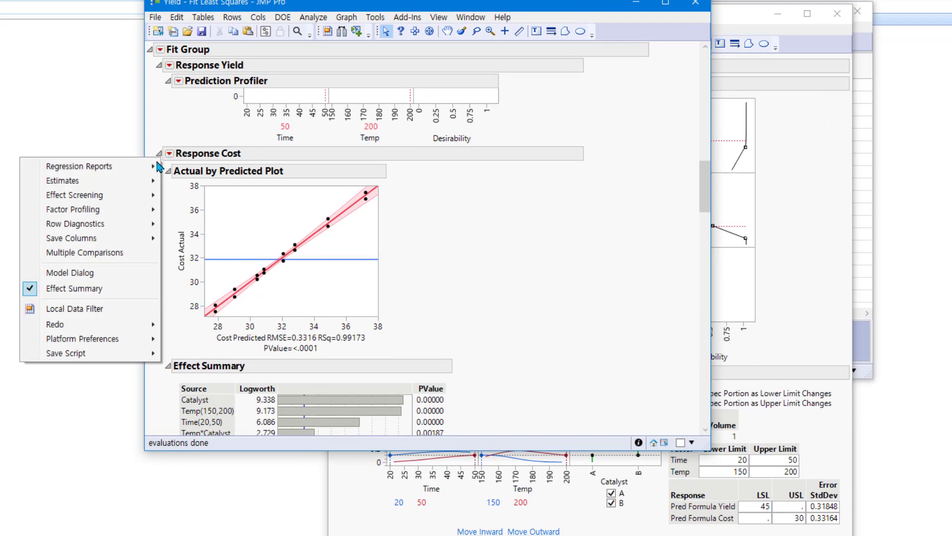
{"action": "mouse_move", "coordinate": [146, 168]}
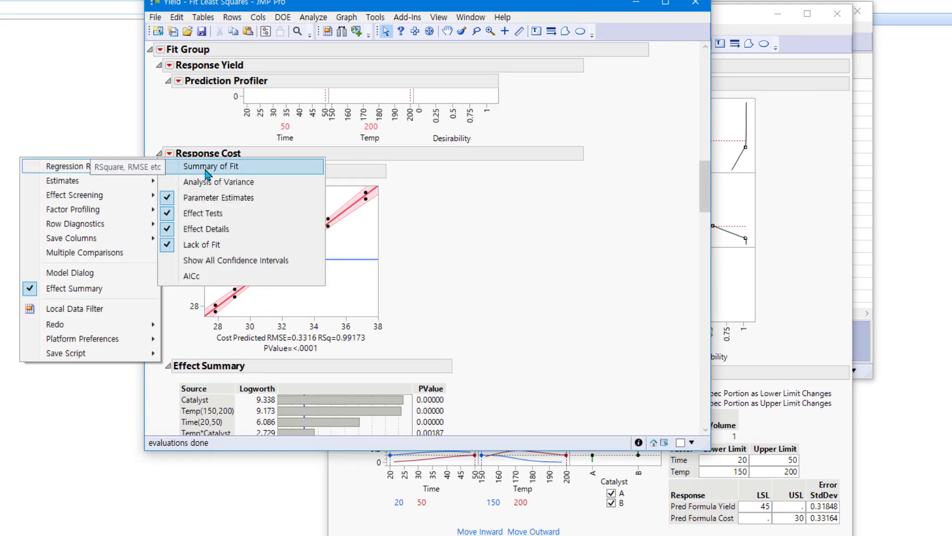
{"action": "left_click", "coordinate": [574, 228]}
{"action": "scroll", "coordinate": [574, 218], "scroll_direction": "down", "scroll_amount": 10}
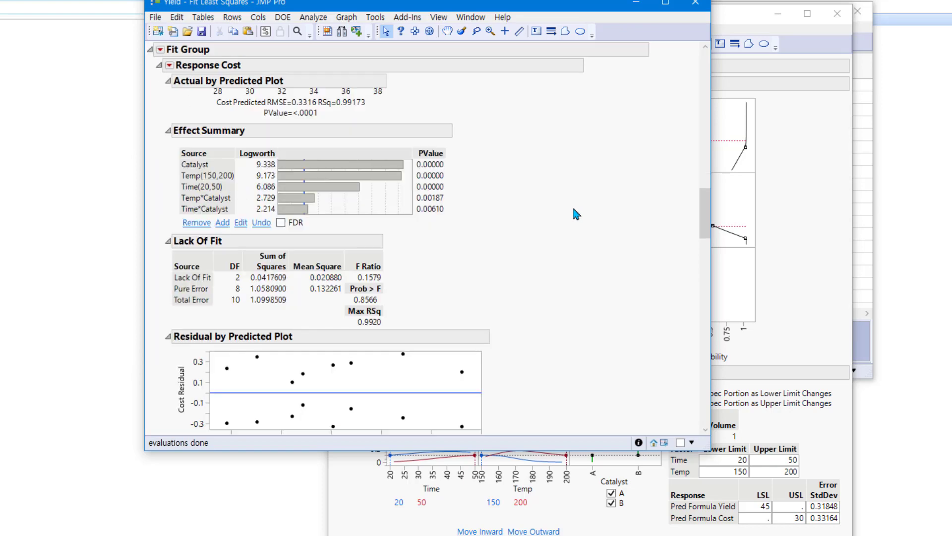
{"action": "scroll", "coordinate": [575, 210], "scroll_direction": "down", "scroll_amount": 5}
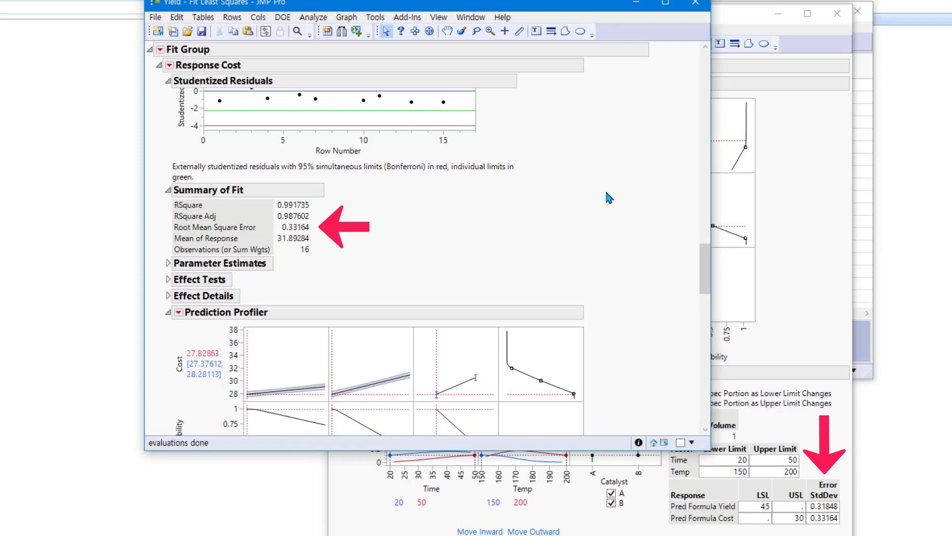
- Bring the Profiler report forward and repeatedly shrink the Design Space Profiler's factor limits inward to Time 45.5–47 and Temp 157.5–160
{"action": "left_click", "coordinate": [782, 175]}
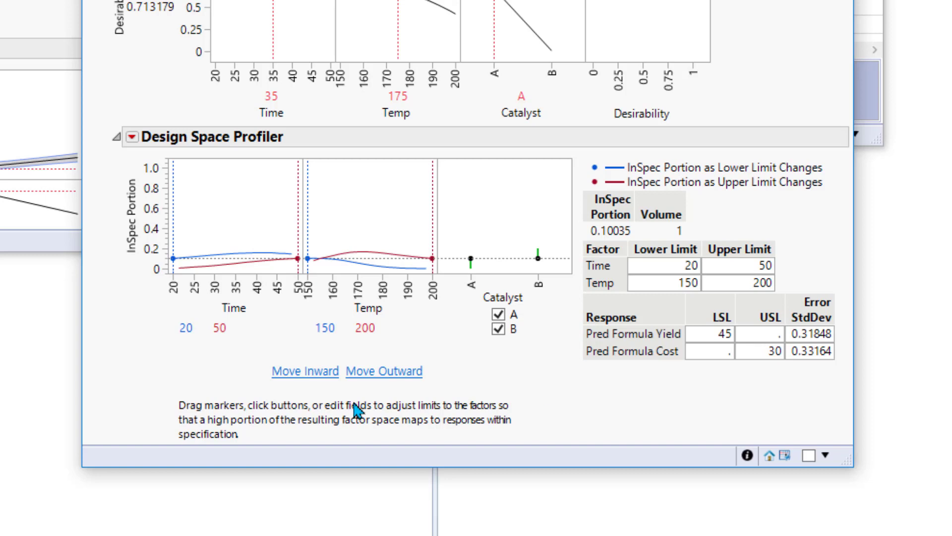
{"action": "left_click", "coordinate": [306, 372]}
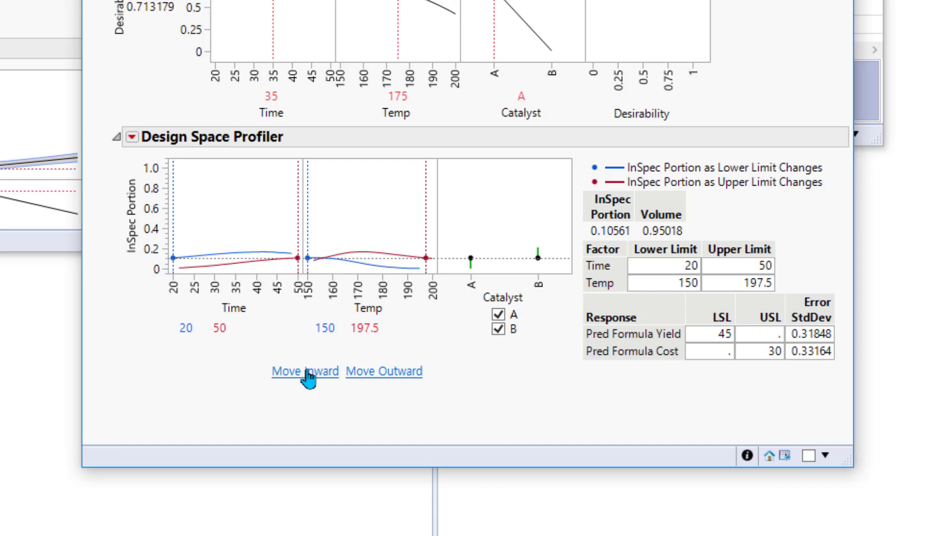
{"action": "left_click", "coordinate": [306, 371]}
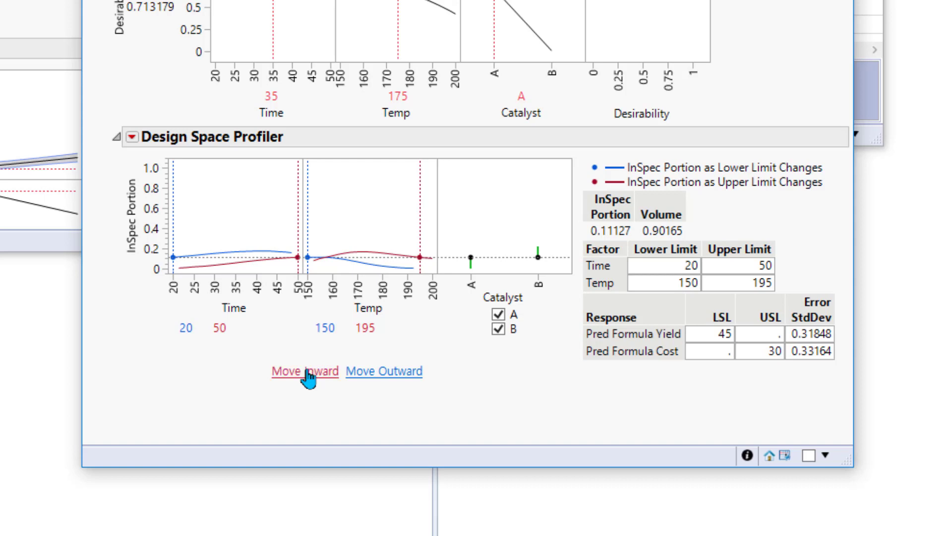
{"action": "left_click", "coordinate": [307, 371]}
{"action": "left_click", "coordinate": [307, 371]}
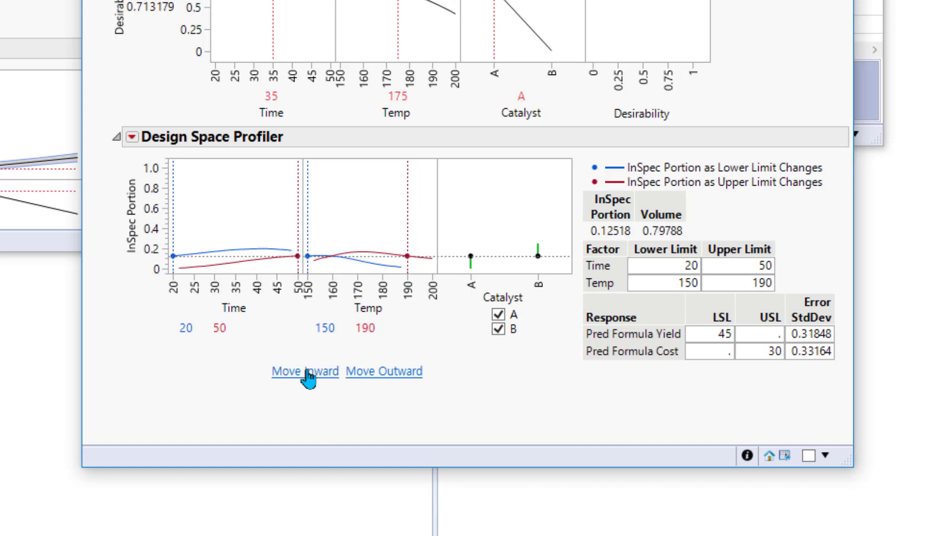
{"action": "left_click", "coordinate": [307, 371]}
{"action": "left_click", "coordinate": [307, 371]}
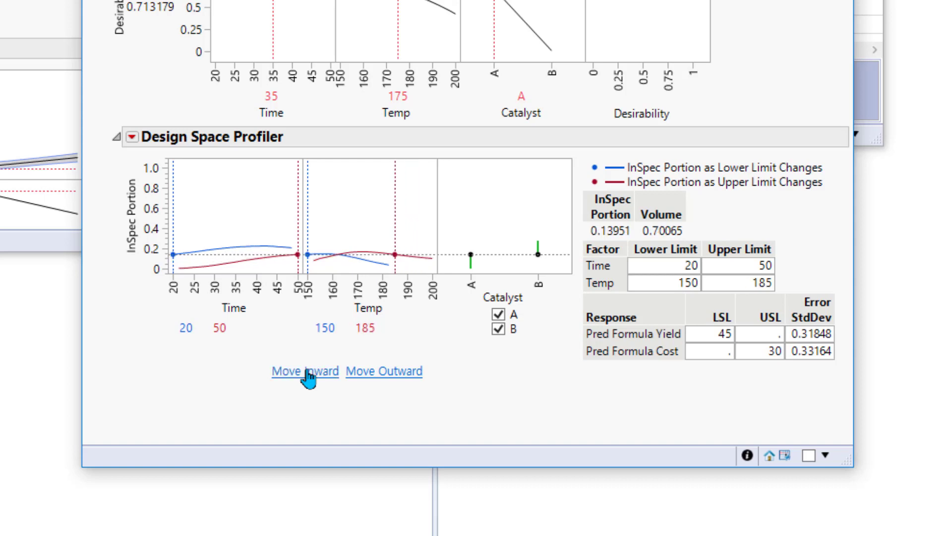
{"action": "left_click", "coordinate": [307, 371]}
{"action": "left_click", "coordinate": [307, 371]}
{"action": "left_click", "coordinate": [306, 371]}
{"action": "left_click", "coordinate": [306, 371]}
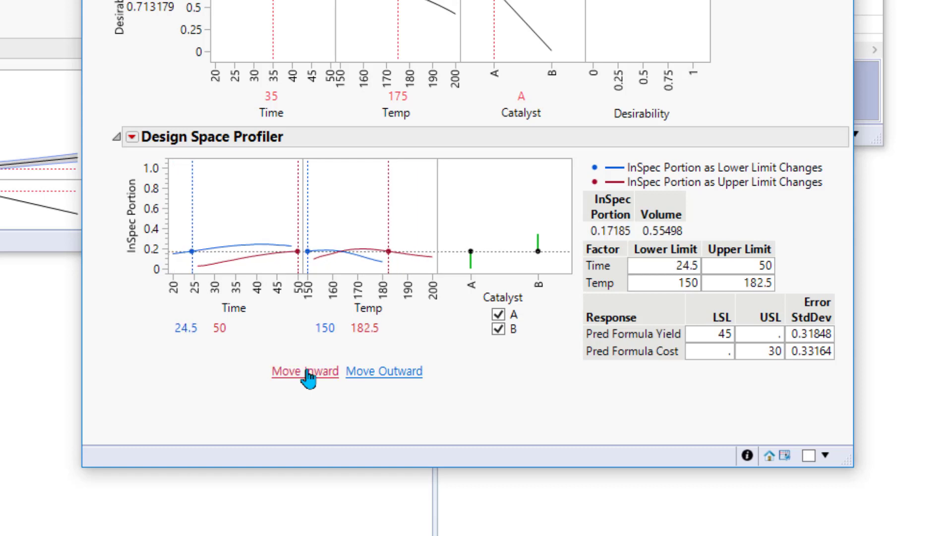
{"action": "left_click", "coordinate": [306, 371]}
{"action": "left_click", "coordinate": [306, 371]}
{"action": "left_click", "coordinate": [307, 371]}
{"action": "left_click", "coordinate": [307, 371]}
{"action": "left_click", "coordinate": [307, 371]}
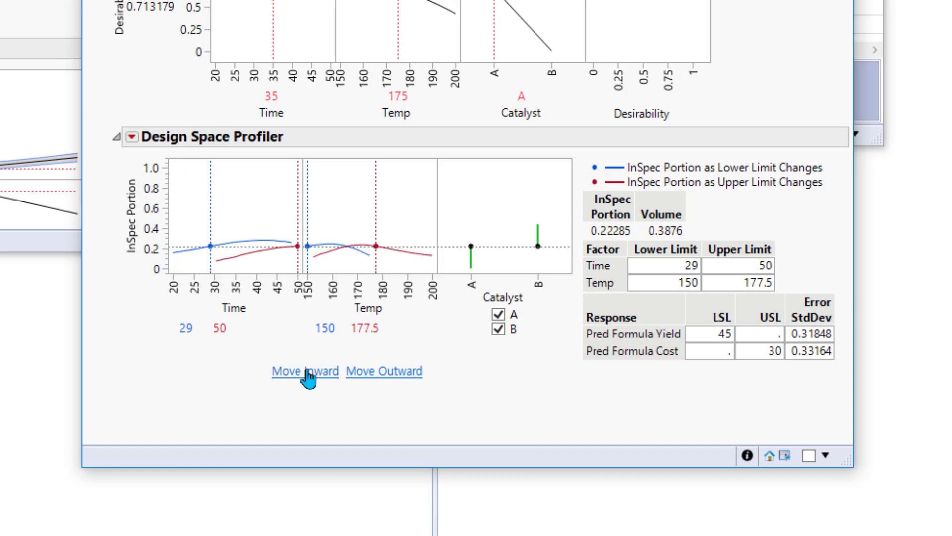
{"action": "left_click", "coordinate": [306, 371]}
{"action": "left_click", "coordinate": [307, 371]}
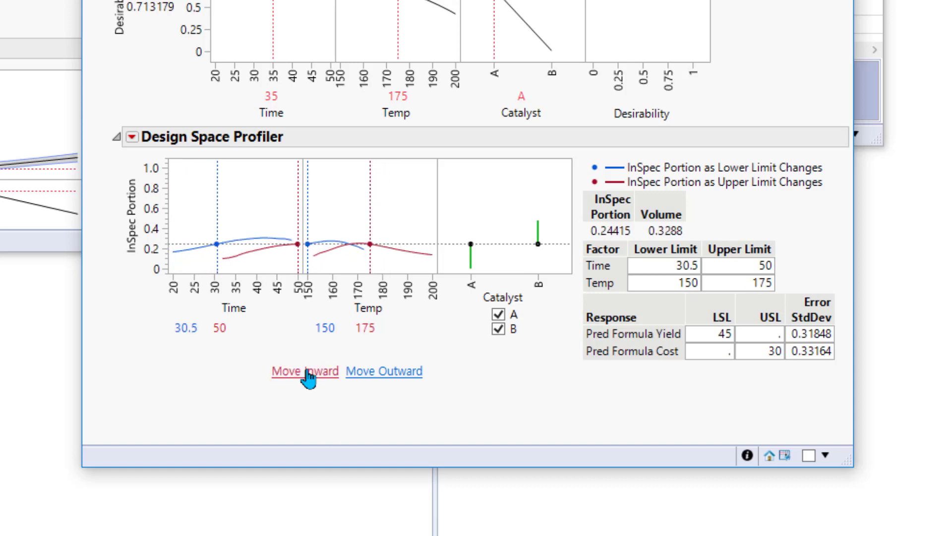
{"action": "left_click", "coordinate": [306, 371]}
{"action": "left_click", "coordinate": [306, 371]}
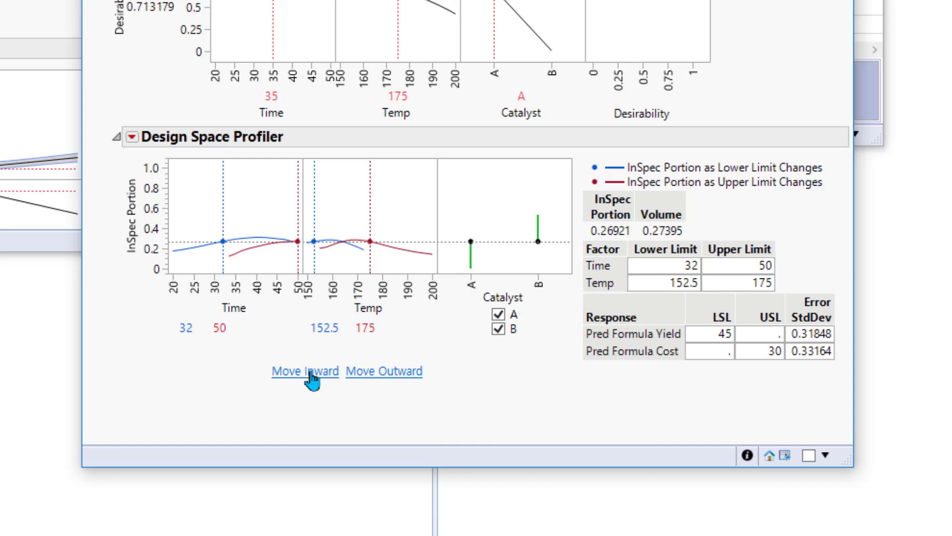
{"action": "left_click", "coordinate": [310, 373]}
{"action": "left_click", "coordinate": [310, 373]}
{"action": "left_click", "coordinate": [310, 373]}
{"action": "left_click", "coordinate": [310, 373]}
{"action": "left_click", "coordinate": [310, 373]}
{"action": "left_click", "coordinate": [310, 373]}
{"action": "left_click", "coordinate": [310, 373]}
{"action": "left_click", "coordinate": [310, 373]}
{"action": "left_click", "coordinate": [310, 373]}
{"action": "left_click", "coordinate": [310, 373]}
{"action": "left_click", "coordinate": [310, 373]}
{"action": "left_click", "coordinate": [310, 373]}
{"action": "left_click", "coordinate": [310, 373]}
{"action": "left_click", "coordinate": [310, 373]}
{"action": "left_click", "coordinate": [310, 373]}
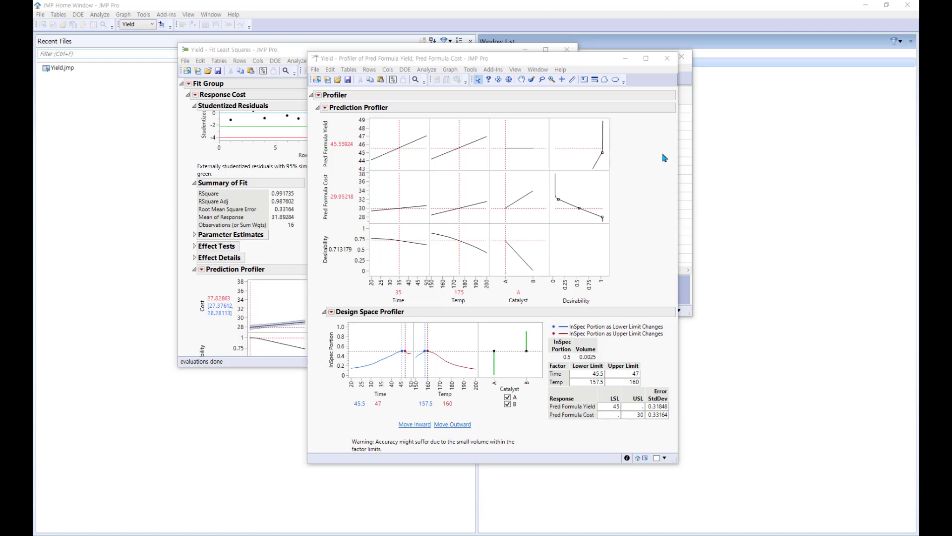
- Close the Profiler report and the Yield data table with all its remaining windows, without saving changes
{"action": "left_click", "coordinate": [667, 58]}
{"action": "left_click", "coordinate": [682, 58]}
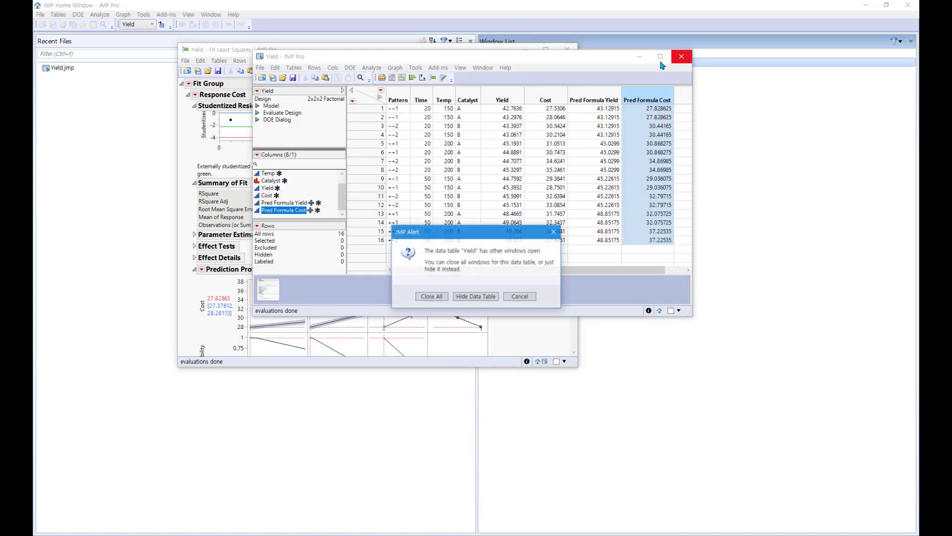
{"action": "left_click", "coordinate": [438, 299]}
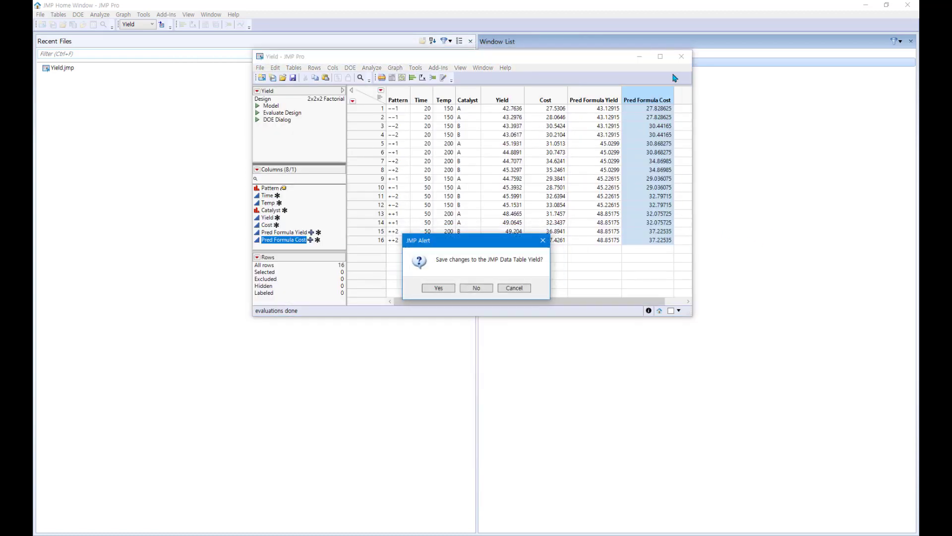
{"action": "left_click", "coordinate": [477, 289]}
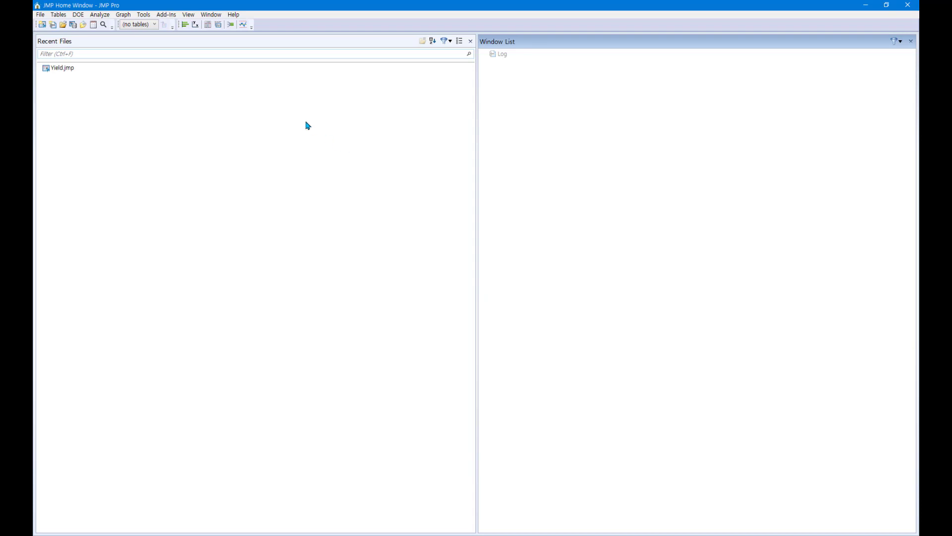
- Open the Tiretread data table from the sample data folder and move its window clear for viewing
{"action": "left_click", "coordinate": [232, 14]}
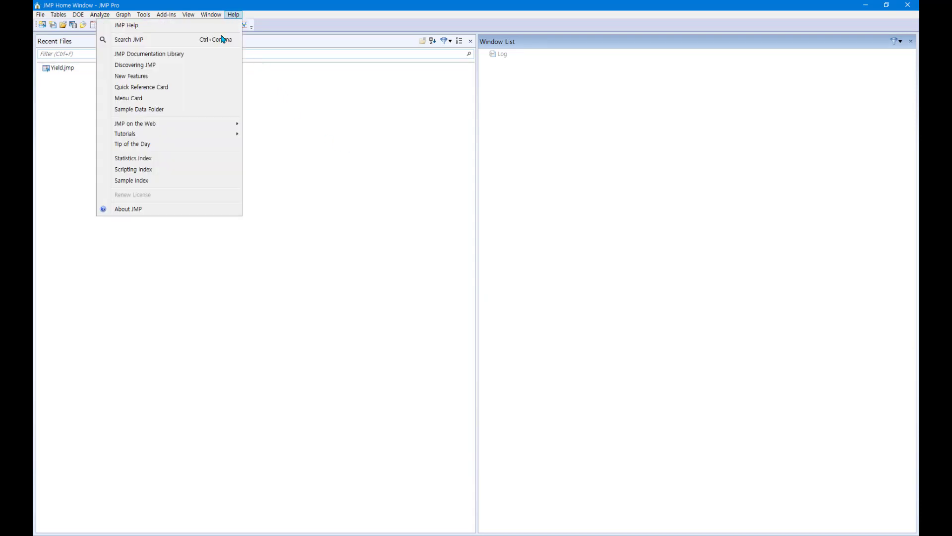
{"action": "left_click", "coordinate": [208, 110]}
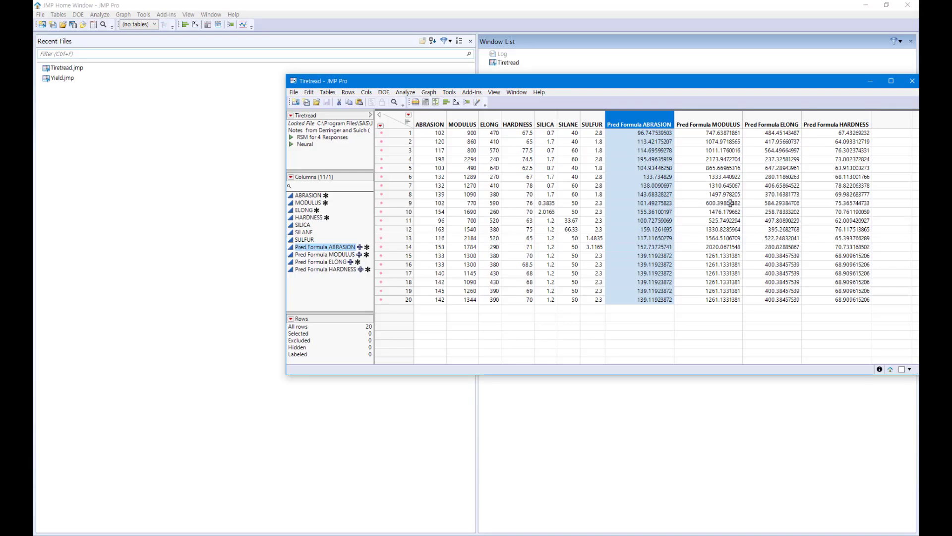
{"action": "left_click_drag", "start_coordinate": [739, 83], "coordinate": [610, 75]}
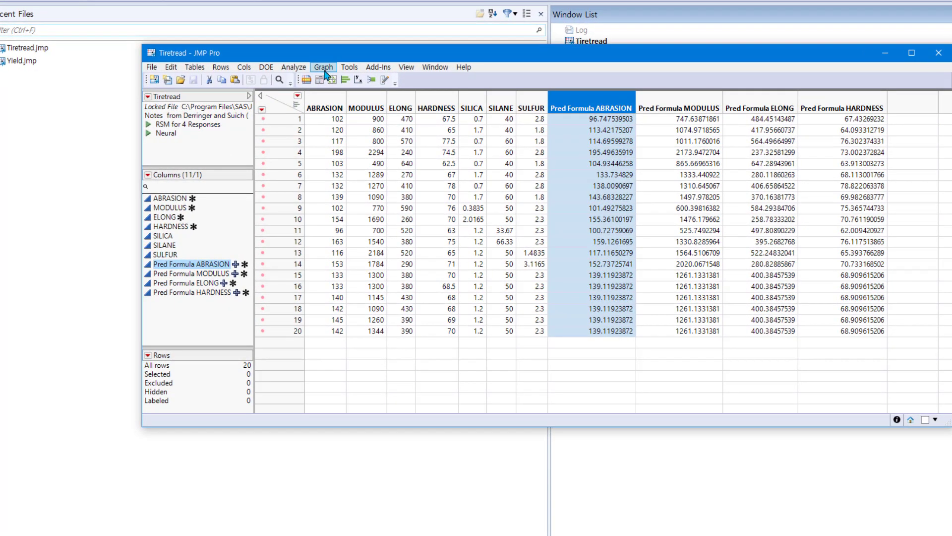
- Launch a Profiler from the Tiretread table with Pred Formula HARDNESS as the prediction formula and reposition the report beside the data
{"action": "left_click", "coordinate": [325, 72]}
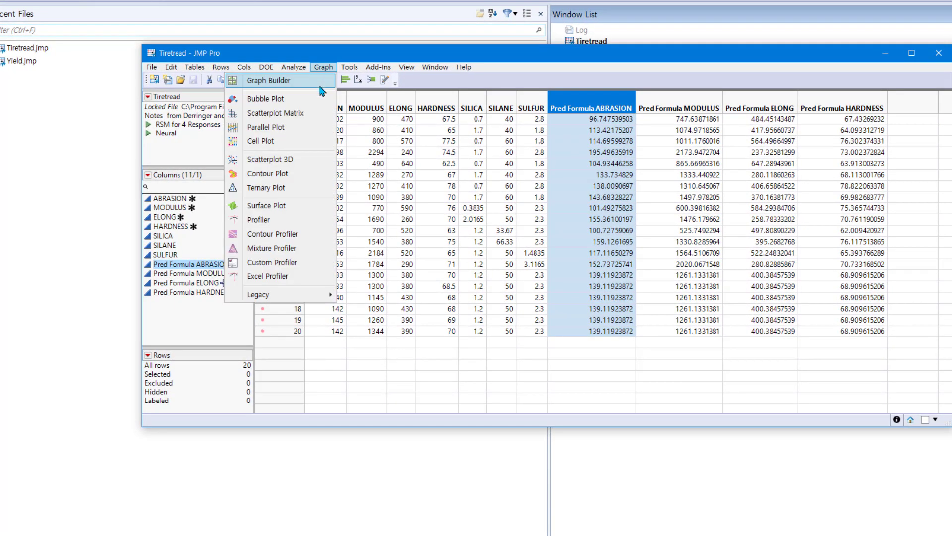
{"action": "left_click", "coordinate": [301, 224]}
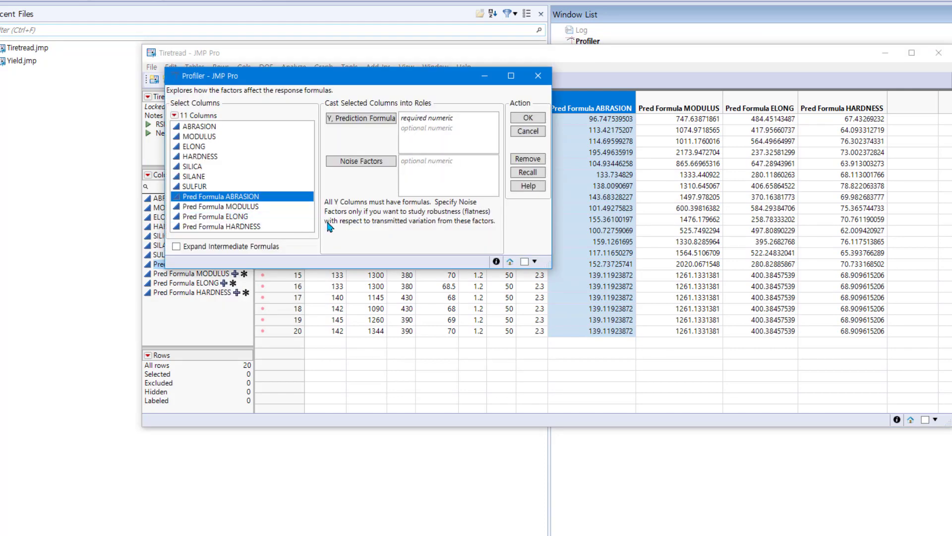
{"action": "left_click", "coordinate": [264, 228]}
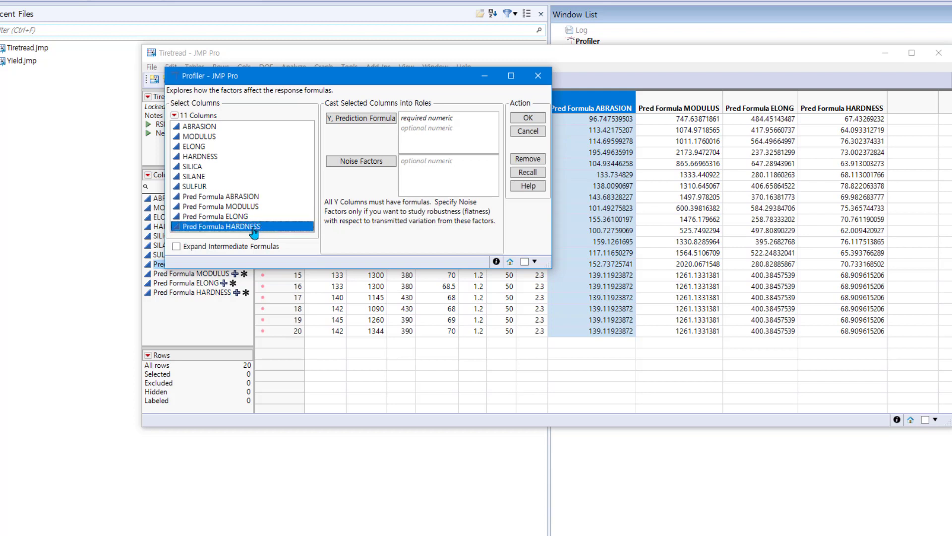
{"action": "left_click", "coordinate": [371, 120]}
{"action": "left_click", "coordinate": [525, 118]}
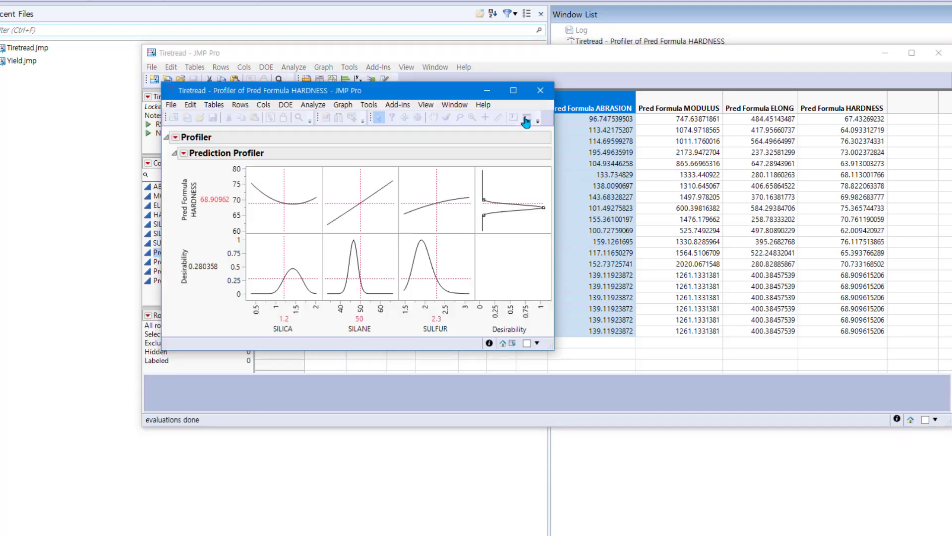
{"action": "left_click_drag", "start_coordinate": [446, 98], "coordinate": [621, 105]}
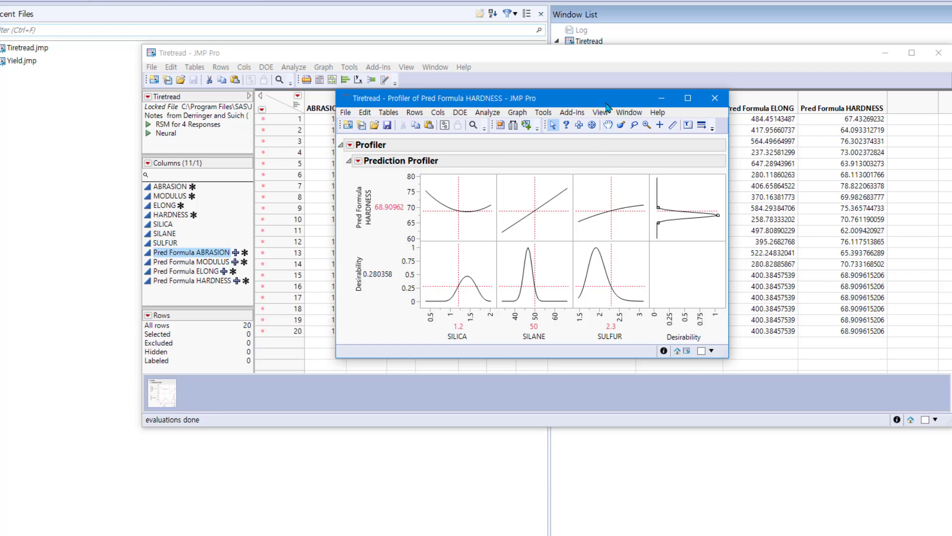
{"action": "left_click_drag", "start_coordinate": [601, 107], "coordinate": [451, 96]}
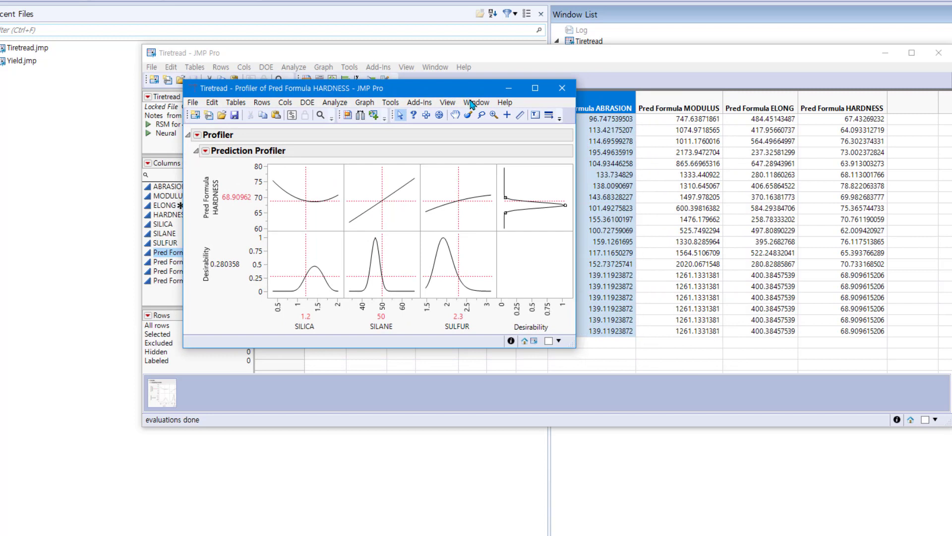
- Review the Predicting and Response Limits properties of the Pred Formula HARDNESS column, leaving the Match Target goal and its limits as they are
{"action": "double_click", "coordinate": [848, 105]}
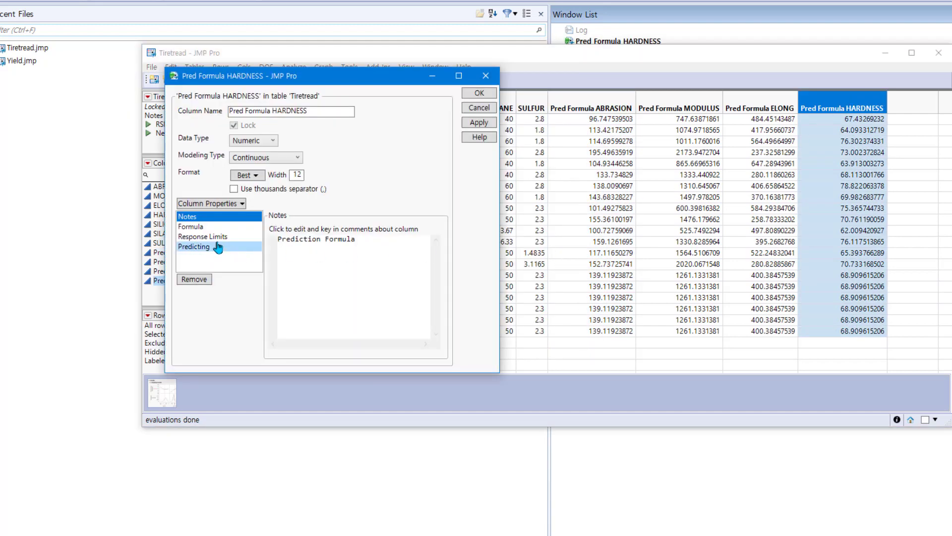
{"action": "left_click", "coordinate": [214, 247]}
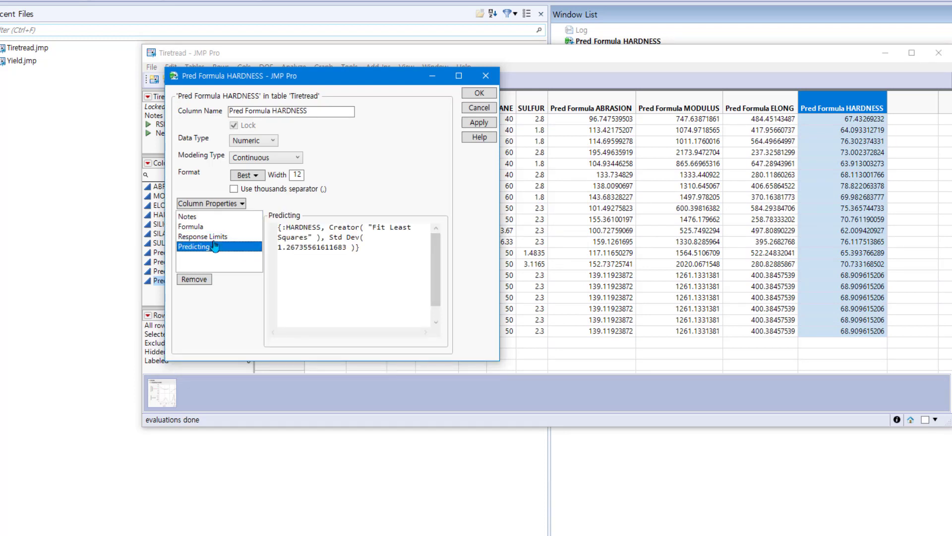
{"action": "left_click", "coordinate": [213, 237]}
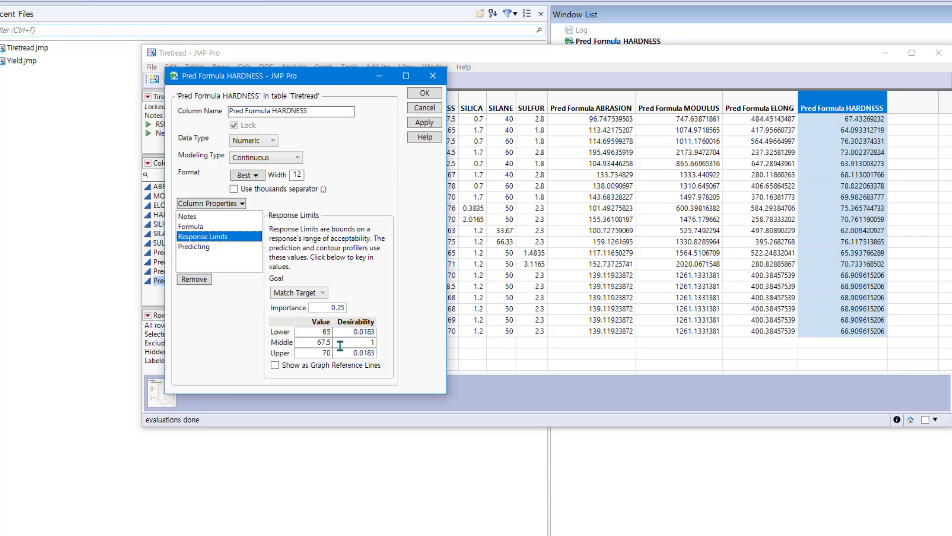
{"action": "left_click", "coordinate": [416, 124]}
{"action": "left_click", "coordinate": [431, 96]}
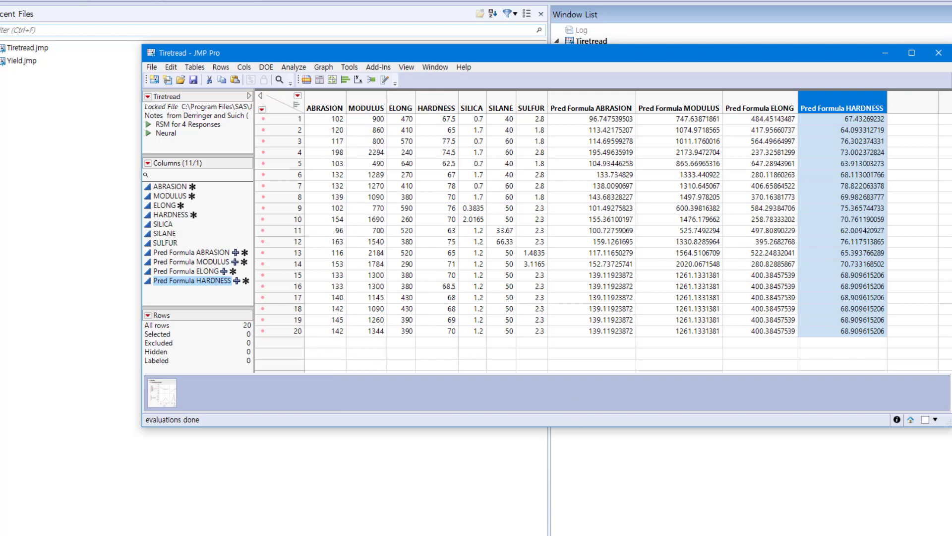
- Return to the Pred Formula HARDNESS profiler report and maximize desirability
{"action": "left_click", "coordinate": [491, 535]}
{"action": "left_click", "coordinate": [615, 533]}
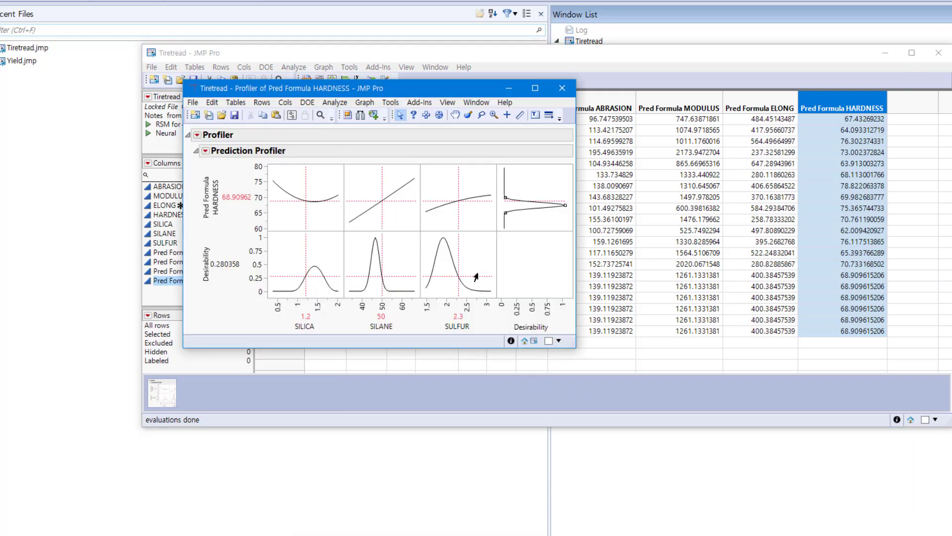
{"action": "left_click_drag", "start_coordinate": [429, 96], "coordinate": [582, 92]}
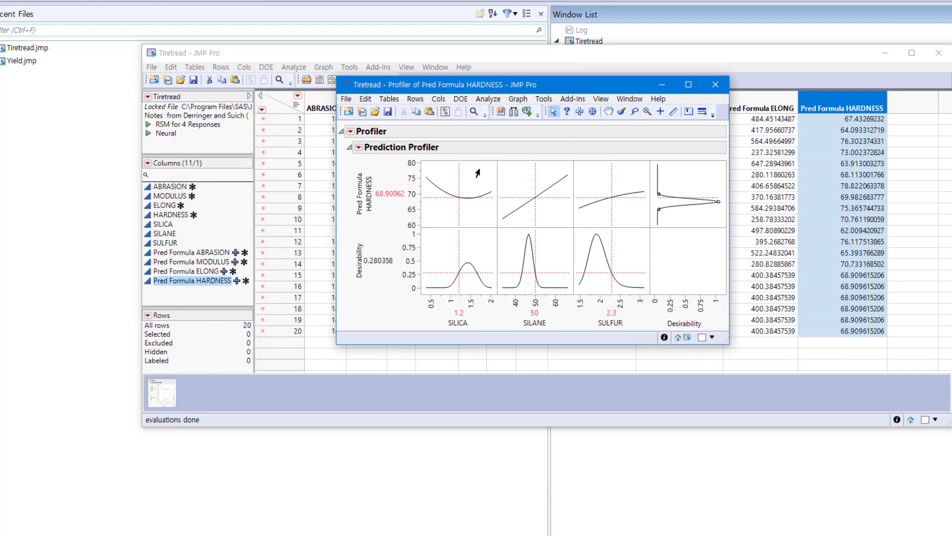
{"action": "left_click", "coordinate": [359, 150]}
{"action": "mouse_move", "coordinate": [328, 159]}
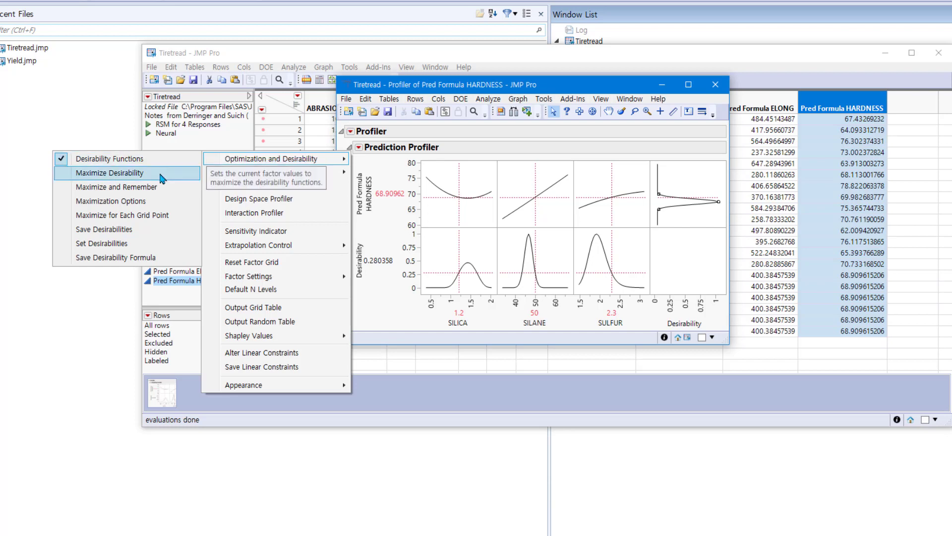
{"action": "left_click", "coordinate": [161, 174]}
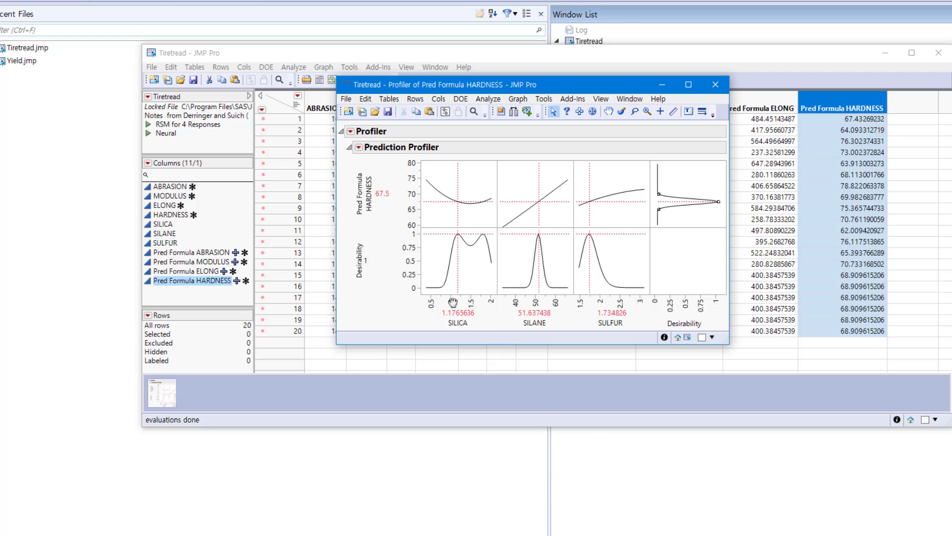
- Shift the SILICA setting back and forth around the flat part of its HARDNESS curve to examine the response's sensitivity
{"action": "left_click", "coordinate": [457, 202]}
{"action": "left_click", "coordinate": [464, 203]}
{"action": "left_click", "coordinate": [469, 203]}
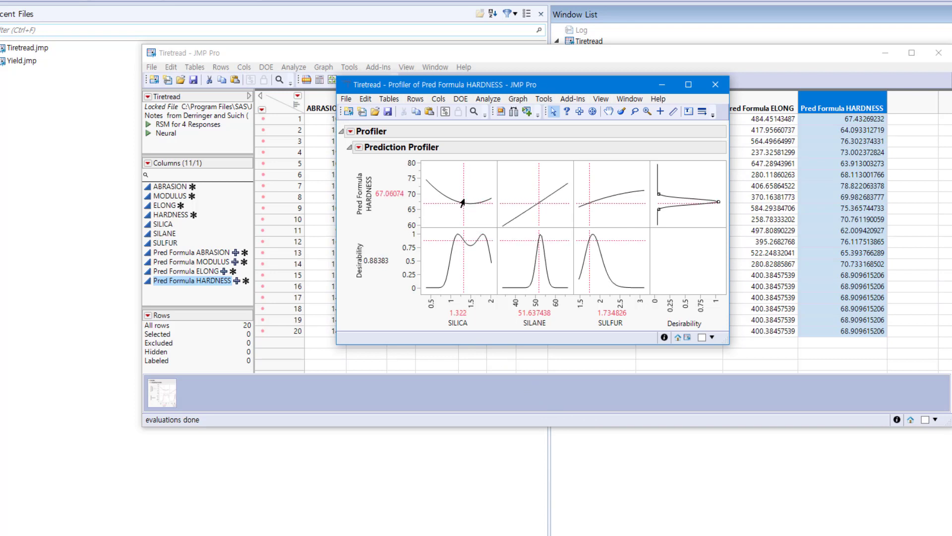
{"action": "left_click", "coordinate": [474, 202]}
{"action": "left_click", "coordinate": [477, 203]}
{"action": "left_click", "coordinate": [470, 205]}
{"action": "left_click", "coordinate": [465, 201]}
{"action": "left_click", "coordinate": [459, 201]}
{"action": "left_click", "coordinate": [463, 201]}
{"action": "left_click", "coordinate": [469, 204]}
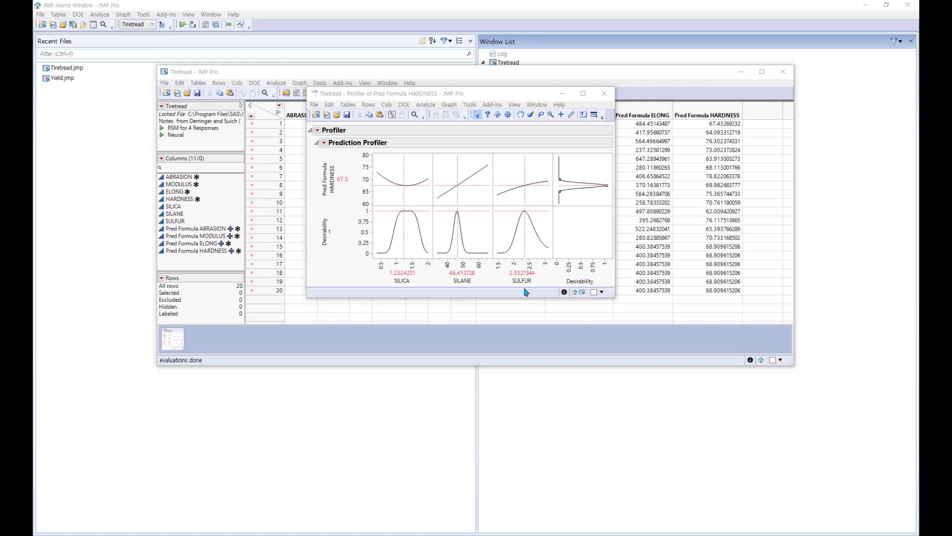
- Return to the Tiretread table and set up a second Profiler with Pred Formula HARDNESS as the prediction formula
{"action": "left_click", "coordinate": [525, 292]}
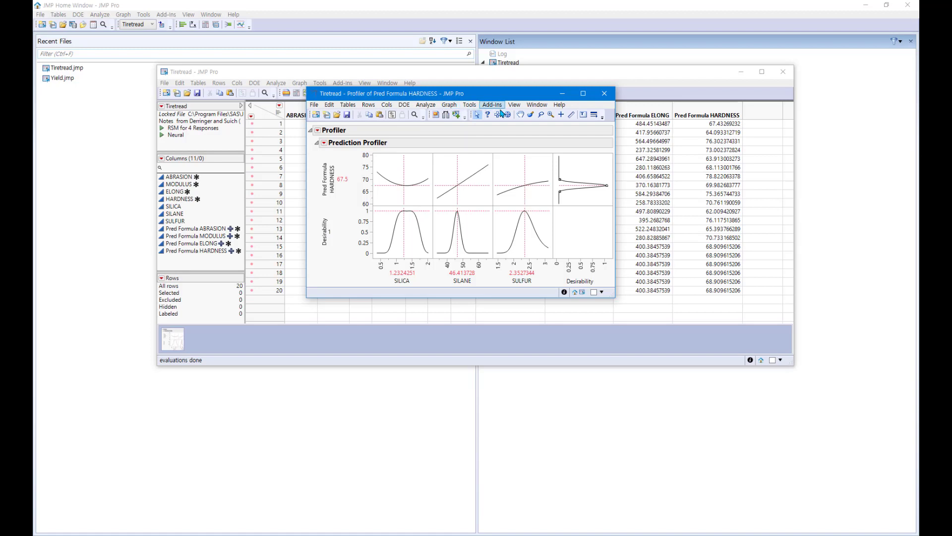
{"action": "left_click", "coordinate": [654, 80]}
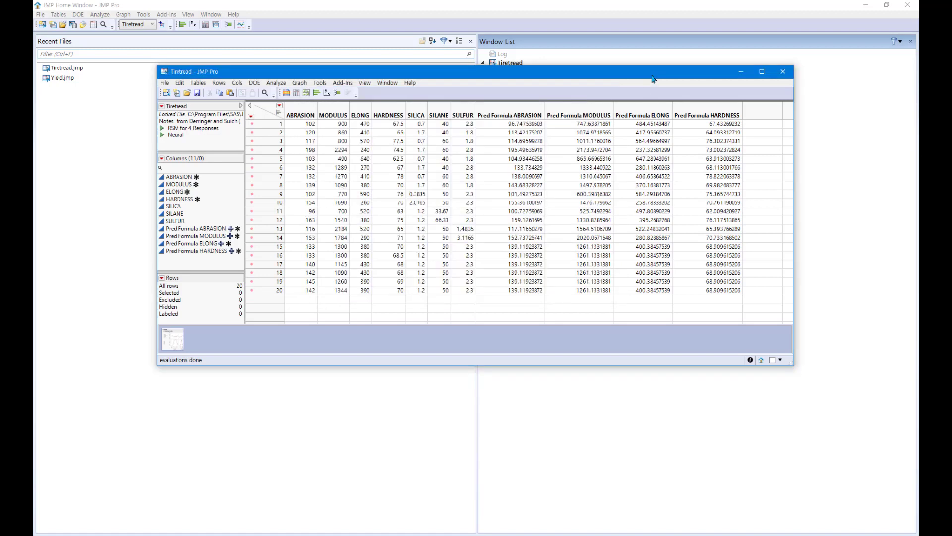
{"action": "left_click", "coordinate": [299, 83]}
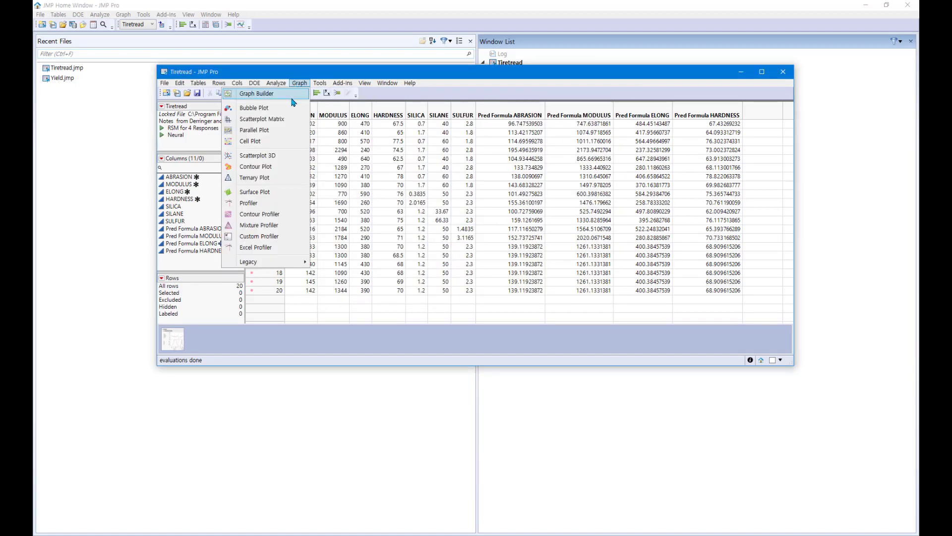
{"action": "left_click", "coordinate": [253, 203]}
{"action": "left_click", "coordinate": [278, 209]}
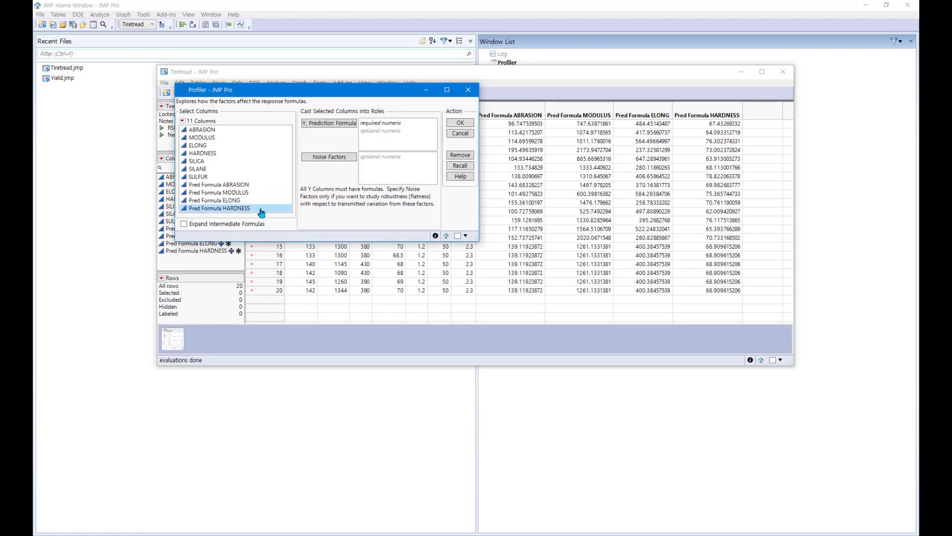
{"action": "left_click", "coordinate": [262, 210]}
{"action": "left_click", "coordinate": [329, 125]}
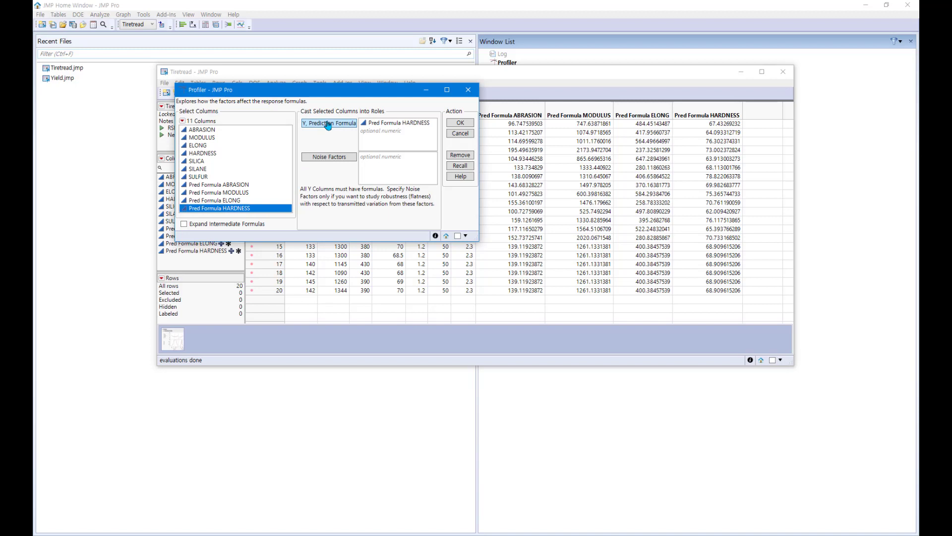
- Assign SILICA as the noise factor, run the Profiler, and move the new report over the data table
{"action": "left_click", "coordinate": [231, 165]}
{"action": "left_click", "coordinate": [330, 157]}
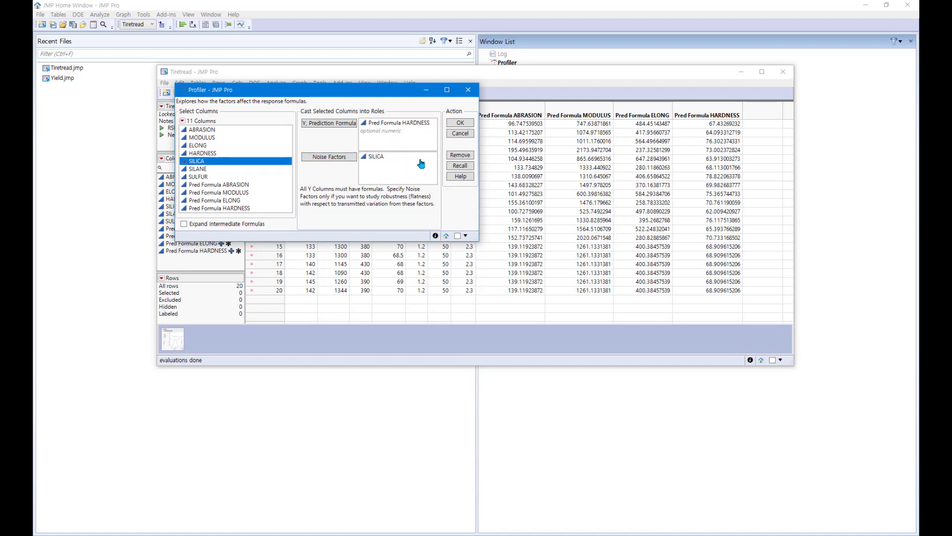
{"action": "left_click", "coordinate": [461, 123]}
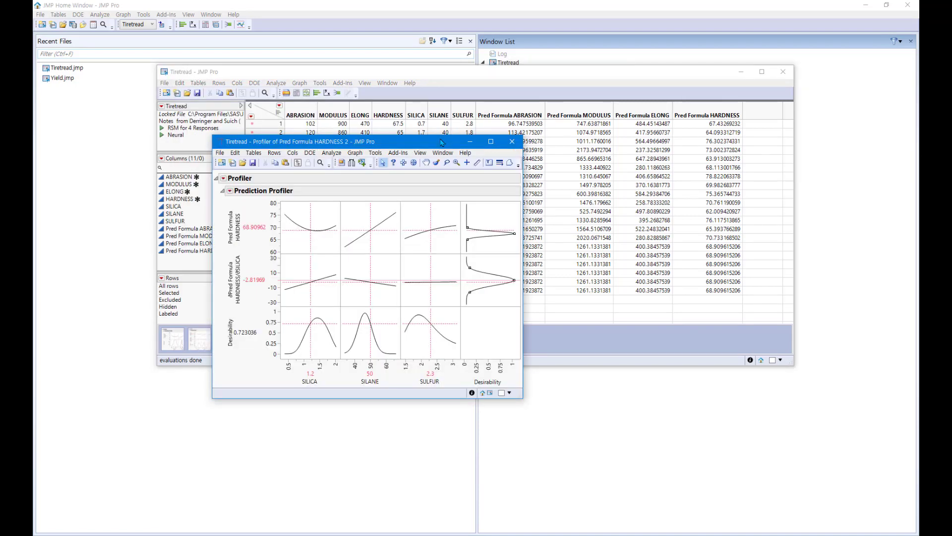
{"action": "left_click_drag", "start_coordinate": [423, 149], "coordinate": [518, 99]}
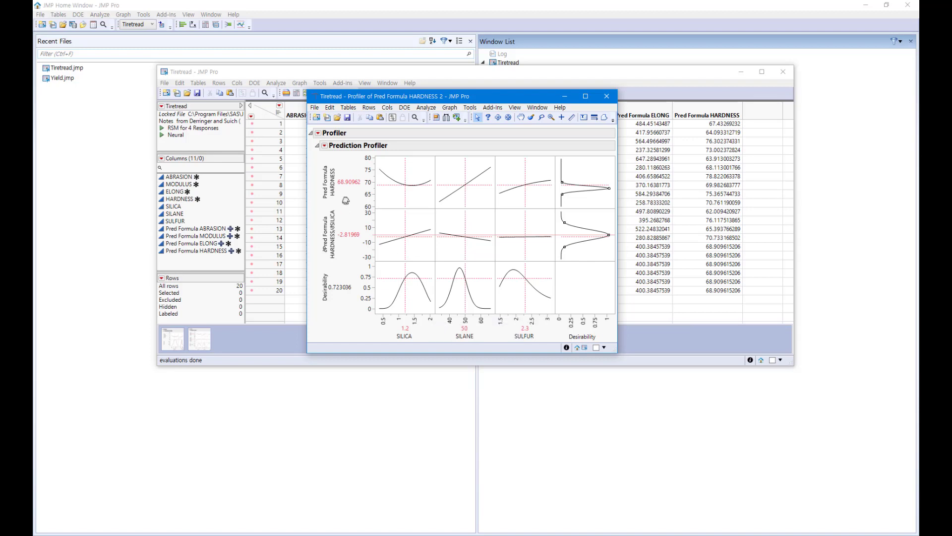
- Maximize desirability in the noise-factor profiler, then shift SILICA to about 1.38 along its HARDNESS curve
{"action": "left_click", "coordinate": [325, 148]}
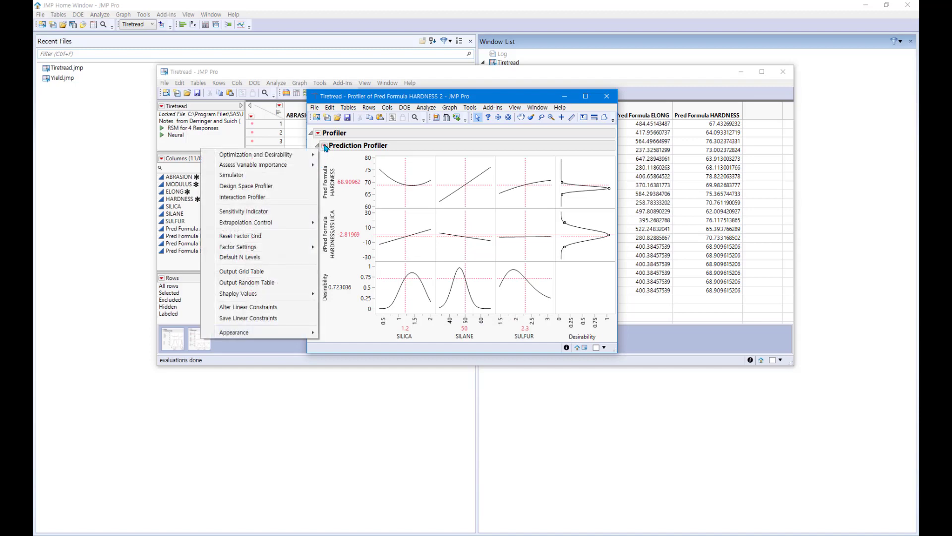
{"action": "mouse_move", "coordinate": [291, 167]}
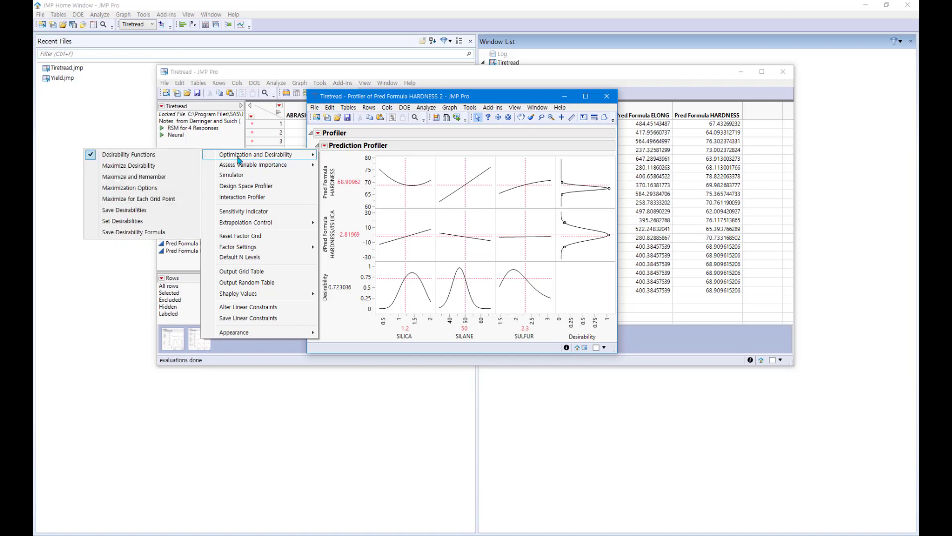
{"action": "left_click", "coordinate": [161, 171]}
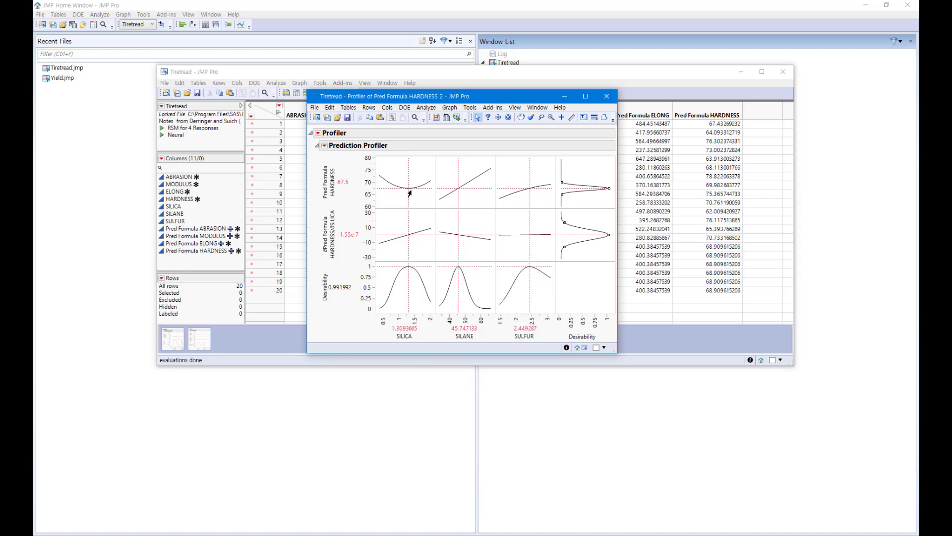
{"action": "left_click_drag", "start_coordinate": [411, 189], "coordinate": [412, 211]}
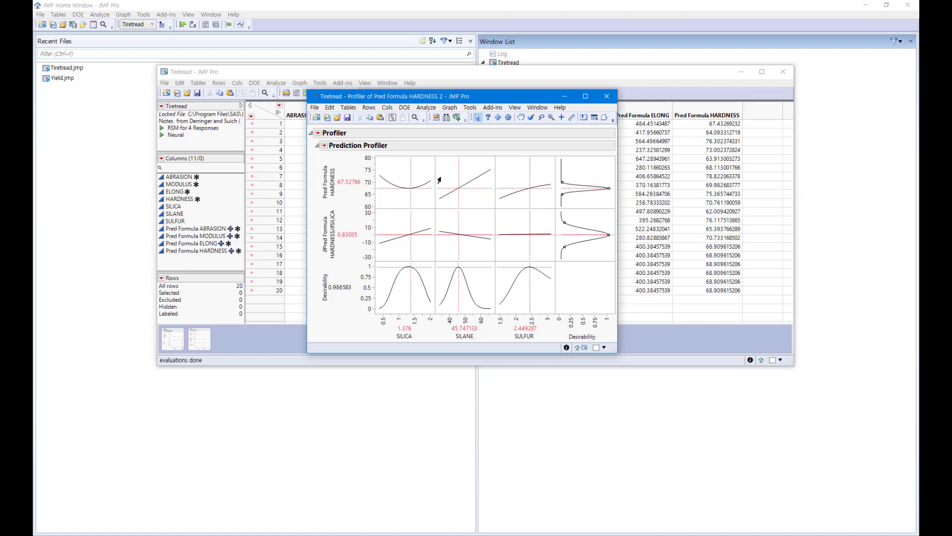
- Add the Simulator to the noise-factor profiler and change SILICA from a fixed value to a Random Normal distribution
{"action": "left_click", "coordinate": [322, 146]}
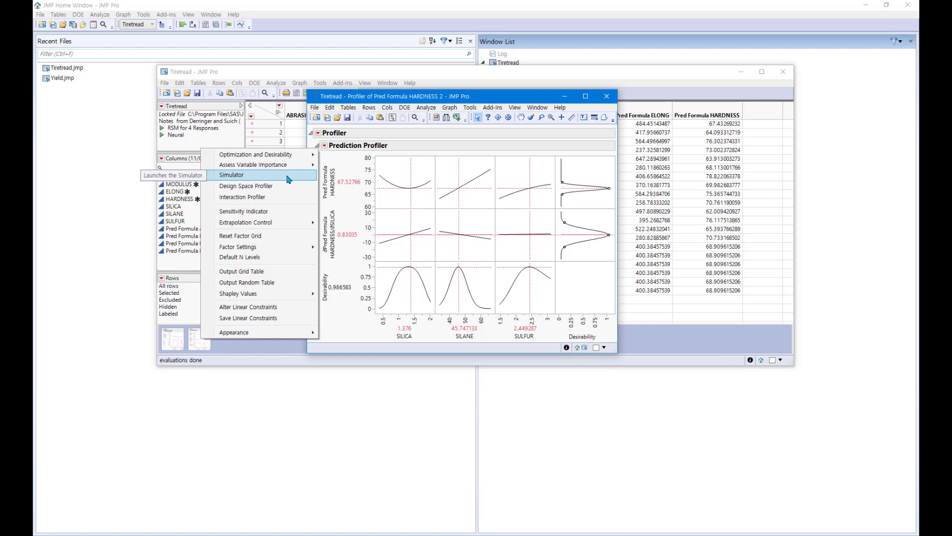
{"action": "left_click", "coordinate": [286, 179]}
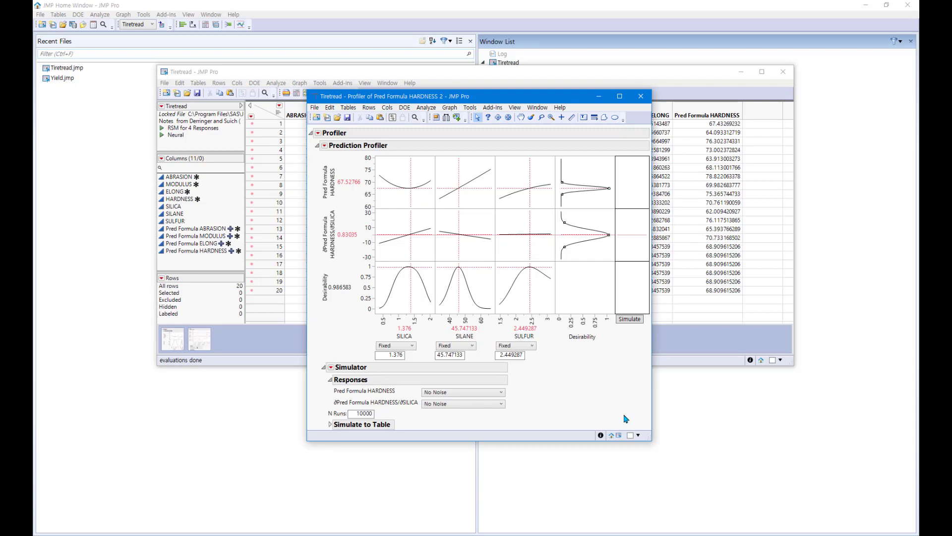
{"action": "left_click", "coordinate": [407, 348]}
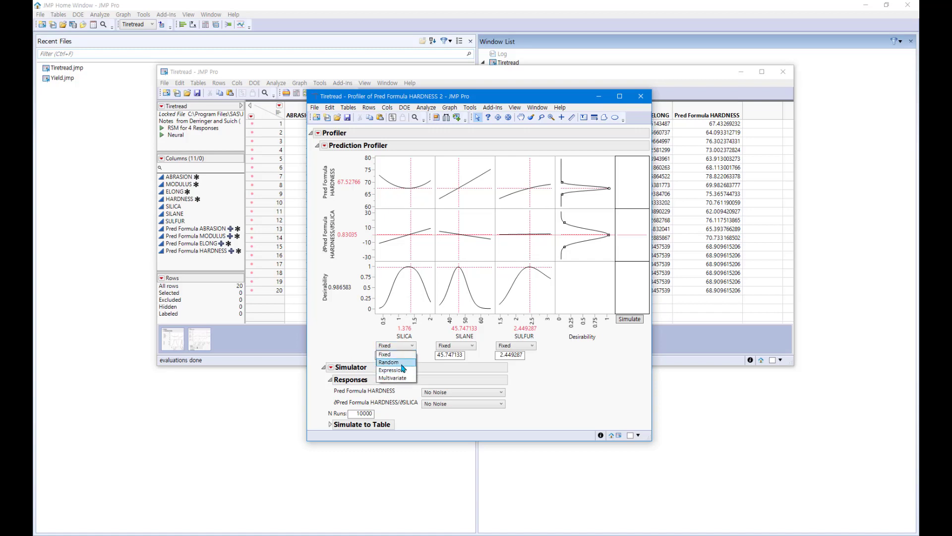
{"action": "left_click", "coordinate": [402, 365]}
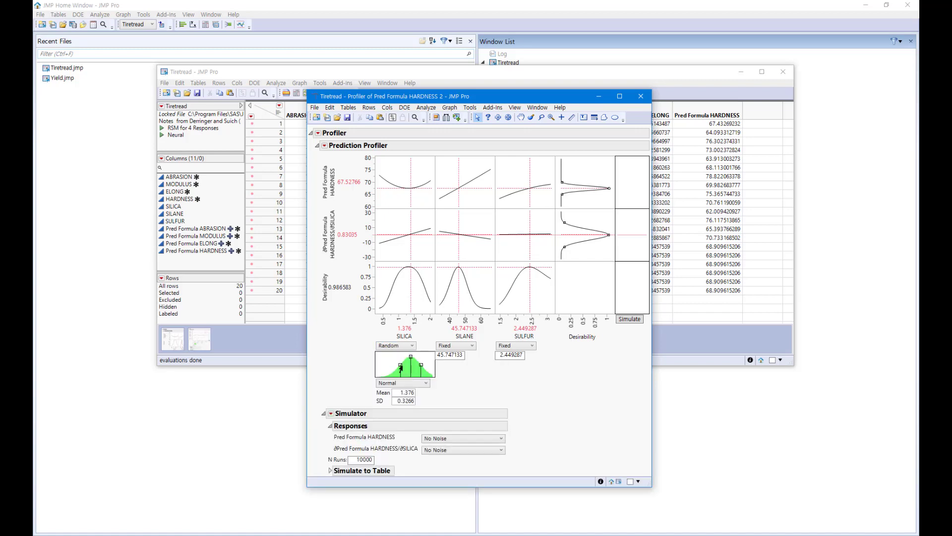
- Set the standard deviation of SILICA's Normal distribution to 0.05 in the noise-factor profiler
{"action": "double_click", "coordinate": [404, 402]}
{"action": "type", "text": "0.05"}
{"action": "key", "text": "Return"}
- Add the Simulator to the first HARDNESS profiler and arrange the two profiler reports side by side
{"action": "mouse_move", "coordinate": [430, 535]}
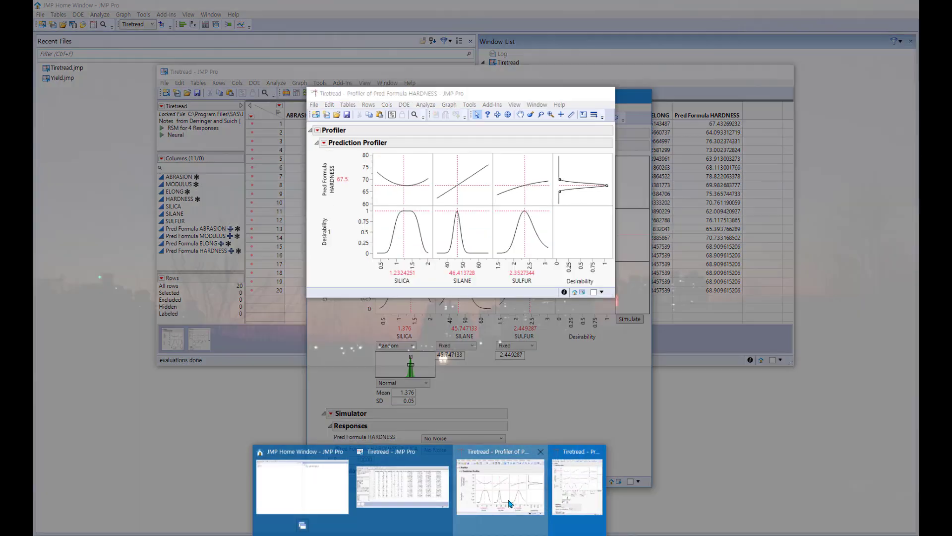
{"action": "left_click", "coordinate": [571, 491]}
{"action": "left_click_drag", "start_coordinate": [491, 97], "coordinate": [349, 88]}
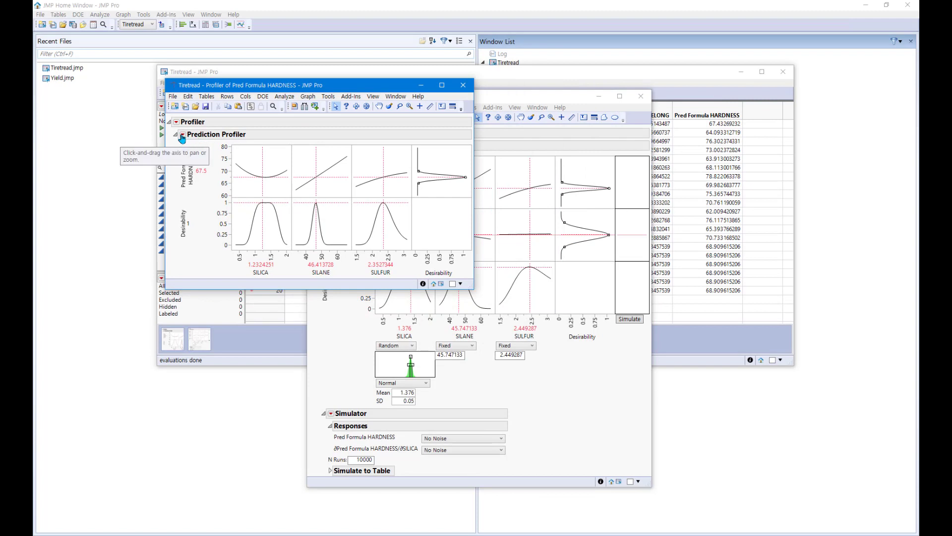
{"action": "left_click", "coordinate": [183, 134]}
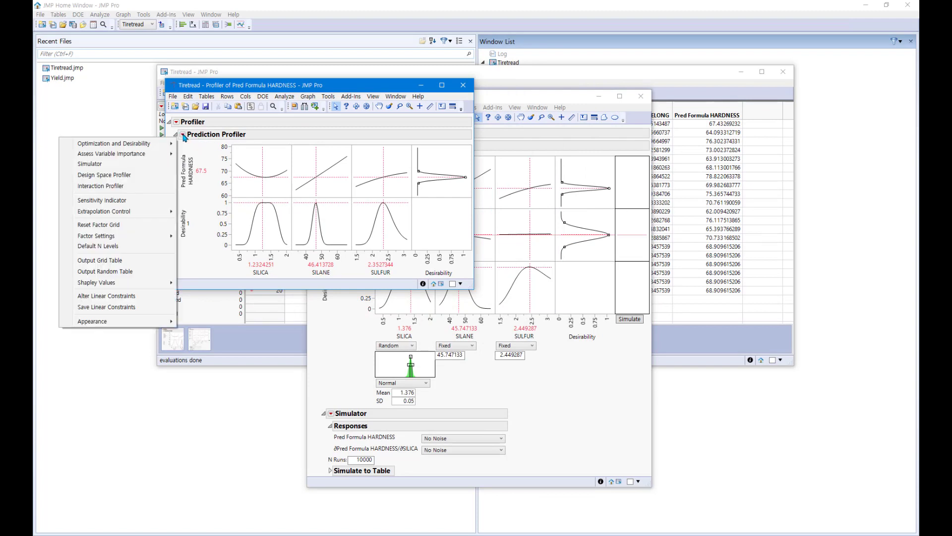
{"action": "left_click", "coordinate": [151, 165]}
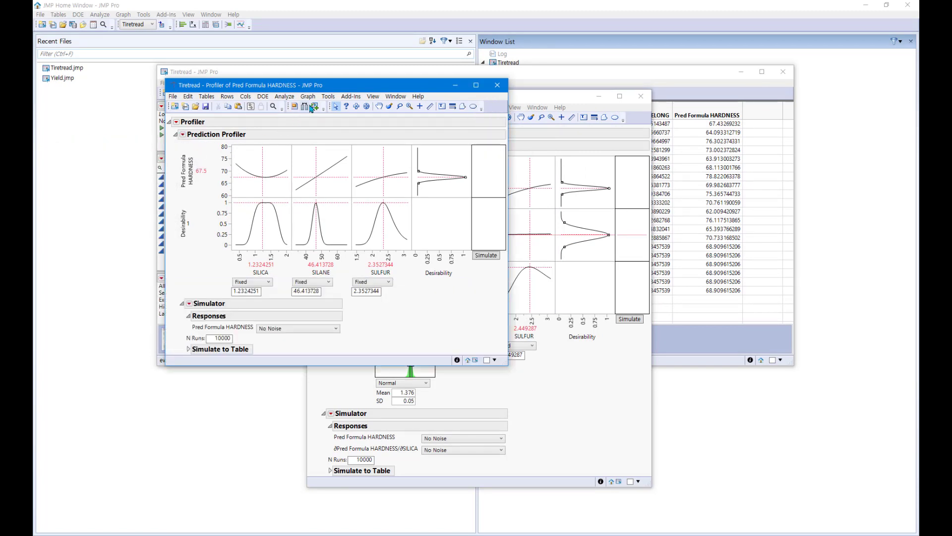
{"action": "left_click_drag", "start_coordinate": [328, 86], "coordinate": [281, 81]}
{"action": "left_click_drag", "start_coordinate": [493, 103], "coordinate": [677, 80]}
{"action": "left_click_drag", "start_coordinate": [379, 88], "coordinate": [399, 80]}
- Make SILICA a Random Normal factor with a standard deviation of 0.05 in the first HARDNESS profiler
{"action": "left_click", "coordinate": [222, 276]}
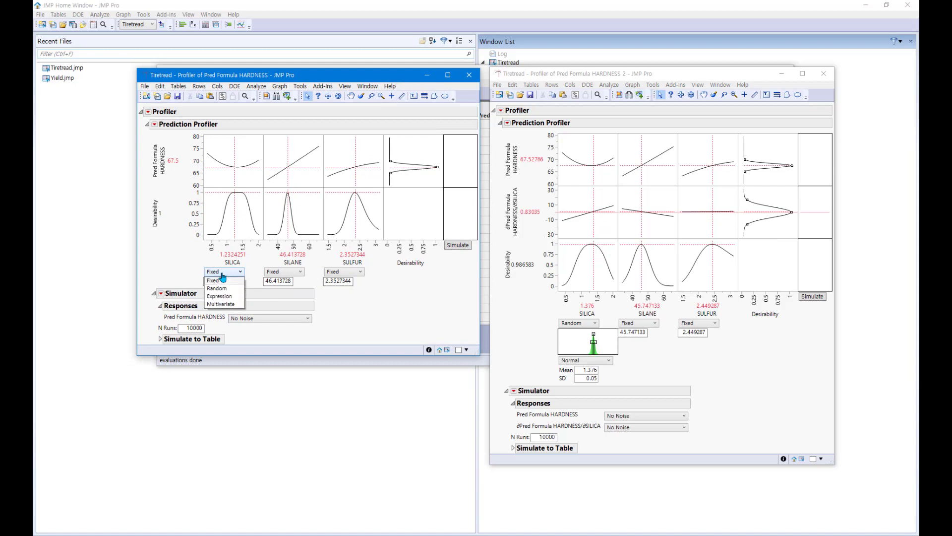
{"action": "left_click", "coordinate": [224, 287]}
{"action": "double_click", "coordinate": [228, 326]}
{"action": "type", "text": "0.05"}
{"action": "key", "text": "Return"}
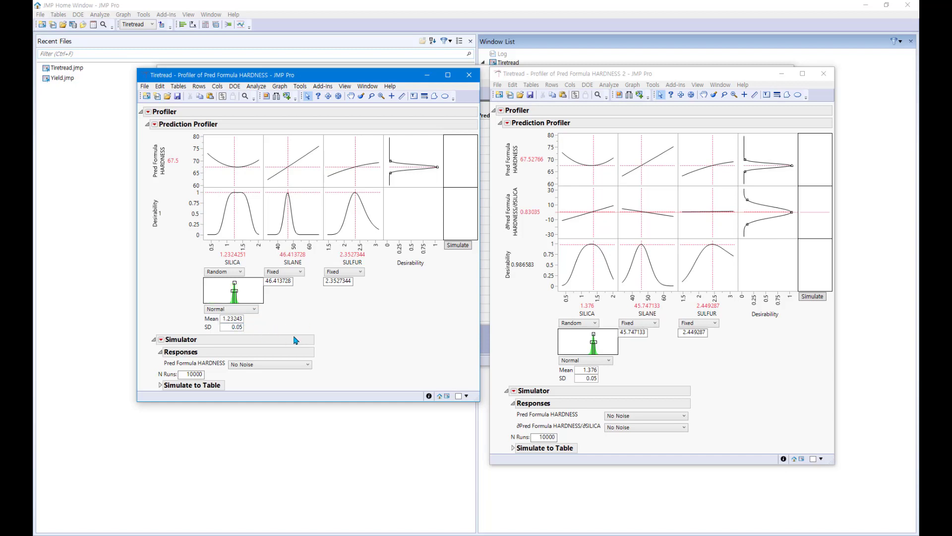
- Set the SILICA mean in the noise-factor profiler to 1.23243, matching the first profiler
{"action": "left_click", "coordinate": [587, 372]}
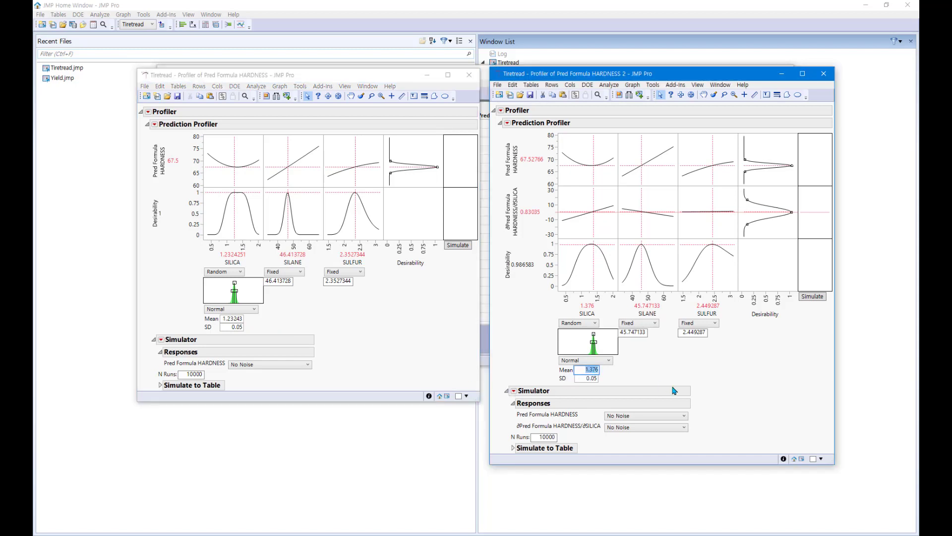
{"action": "type", "text": "1.23243"}
{"action": "left_click", "coordinate": [665, 372]}
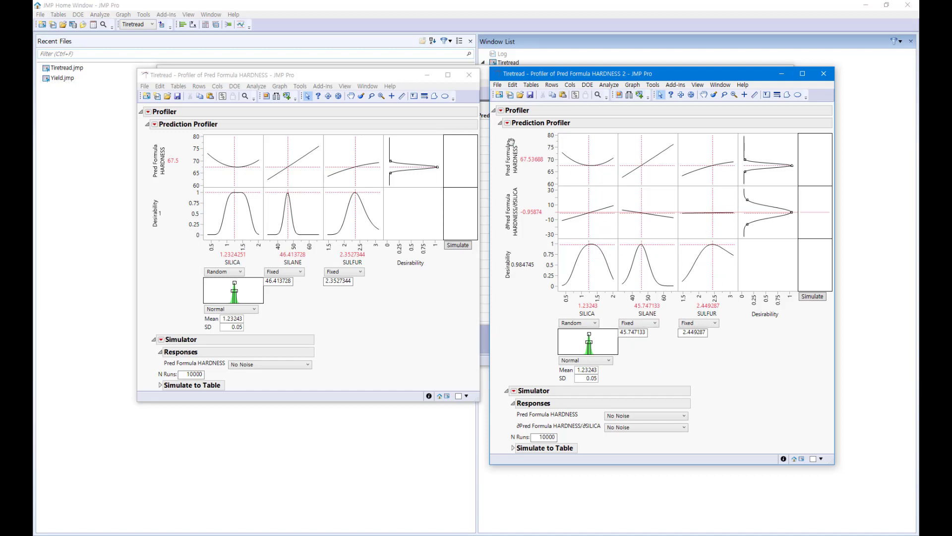
- Maximize desirability in the noise-factor profiler
{"action": "left_click", "coordinate": [506, 123]}
{"action": "mouse_move", "coordinate": [470, 134]}
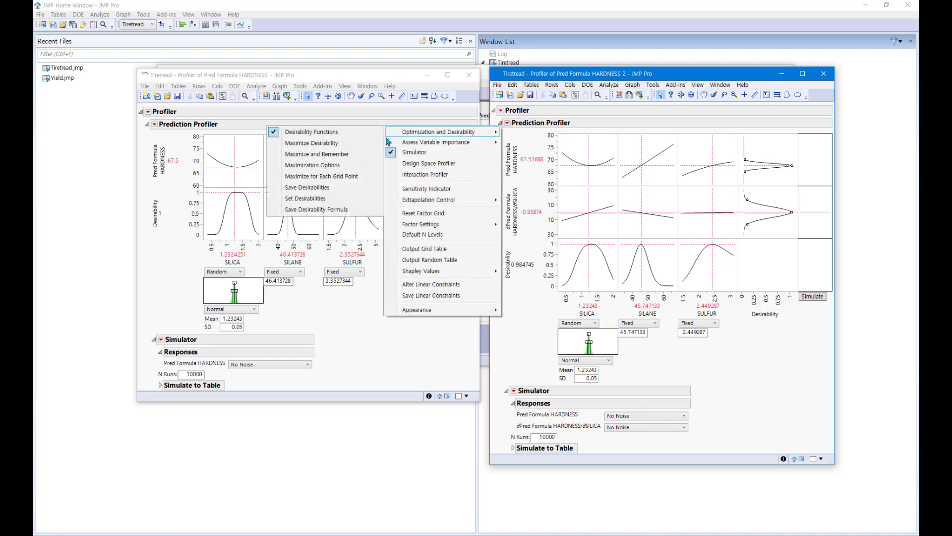
{"action": "left_click", "coordinate": [359, 144]}
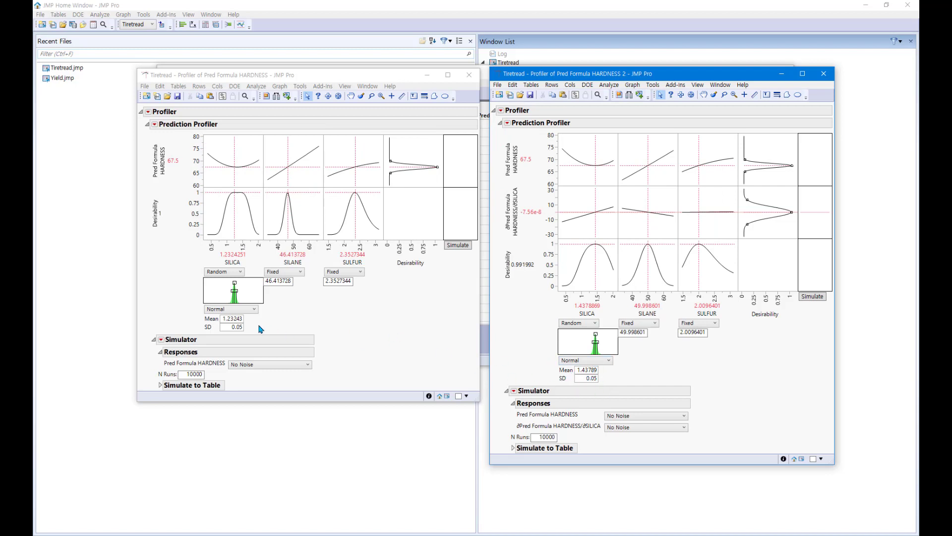
- Copy the noise-factor profiler's SILICA mean of 1.43789 into the SILICA mean of the first profiler
{"action": "left_click", "coordinate": [249, 320]}
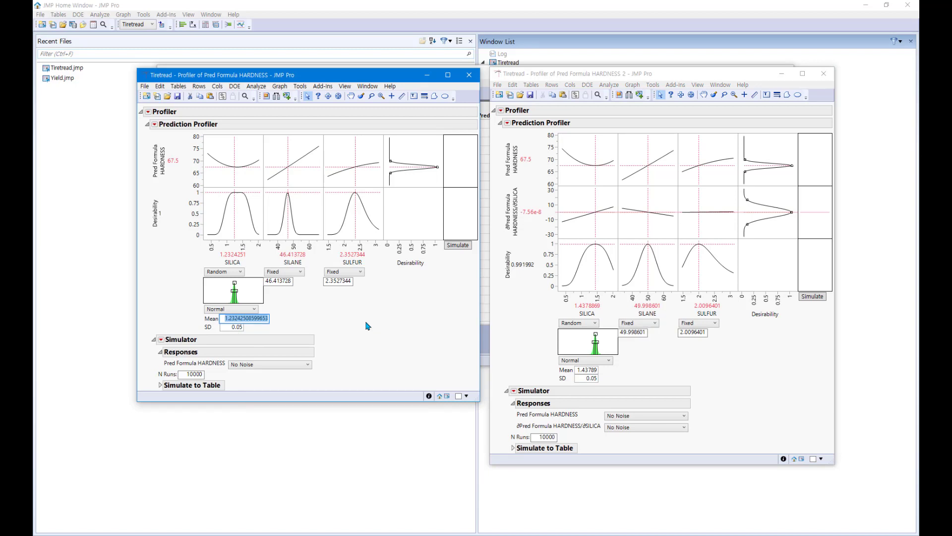
{"action": "type", "text": "1."}
{"action": "left_click", "coordinate": [595, 372]}
{"action": "key", "text": "ctrl+c"}
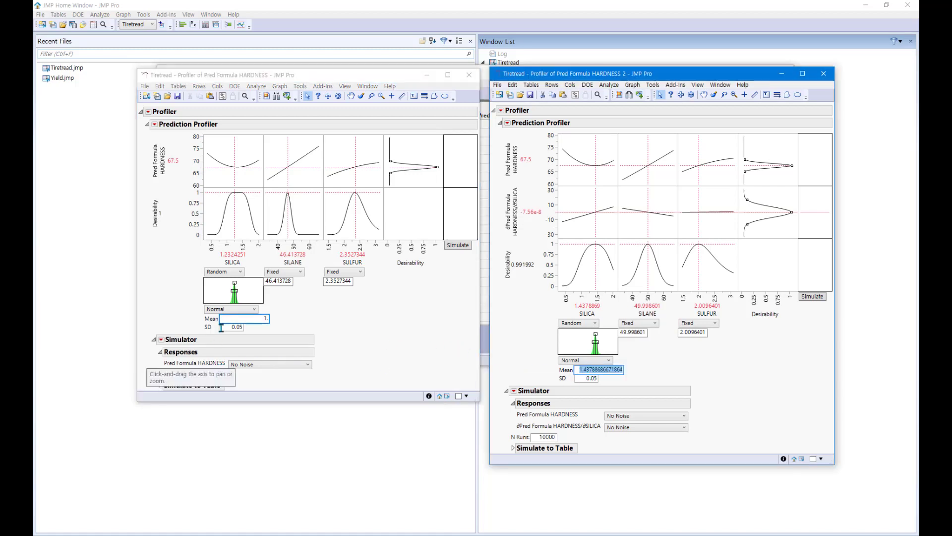
{"action": "left_click_drag", "start_coordinate": [243, 318], "coordinate": [295, 326]}
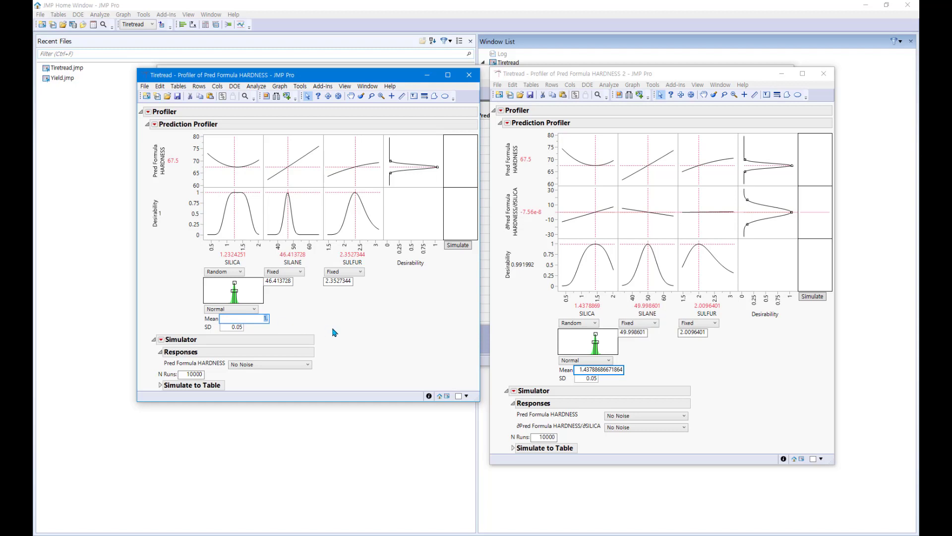
{"action": "key", "text": "ctrl+v"}
{"action": "left_click", "coordinate": [374, 330]}
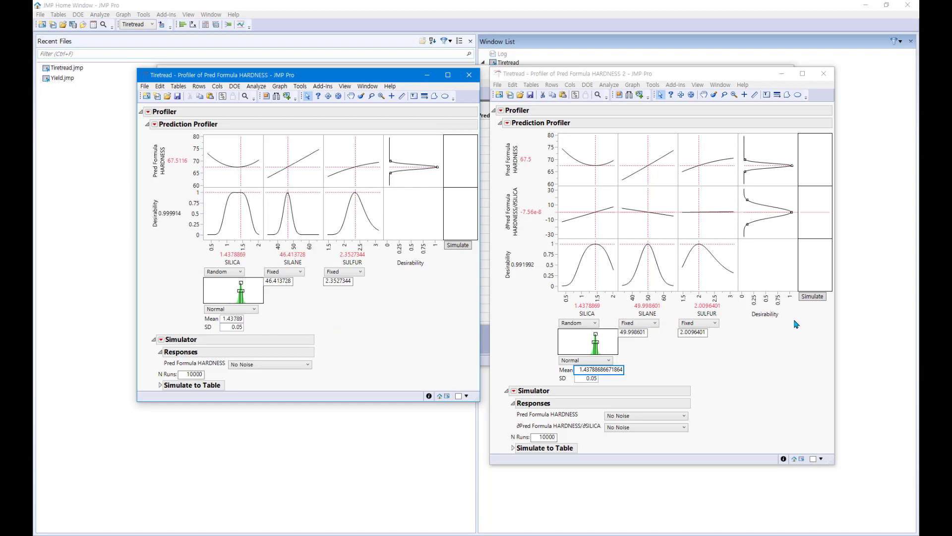
- Simulate in both profilers and make a table of simulated runs from the first profiler, placed over its report
{"action": "left_click", "coordinate": [813, 297]}
{"action": "left_click", "coordinate": [456, 247]}
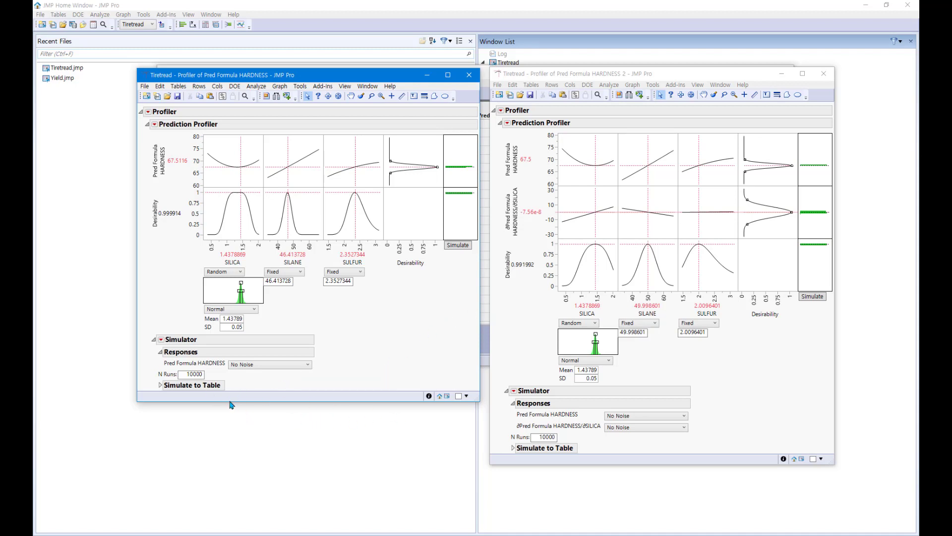
{"action": "left_click", "coordinate": [160, 386]}
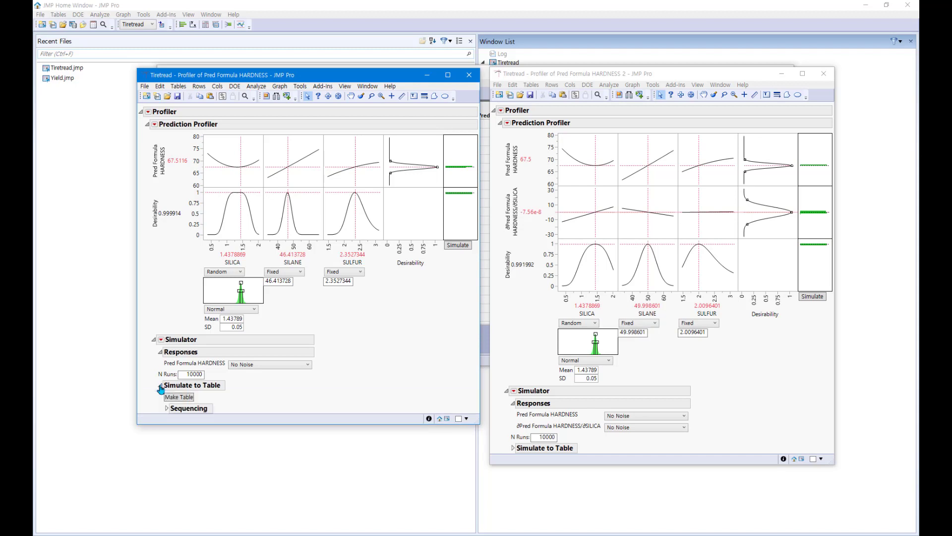
{"action": "left_click", "coordinate": [183, 401]}
{"action": "left_click_drag", "start_coordinate": [659, 139], "coordinate": [281, 111]}
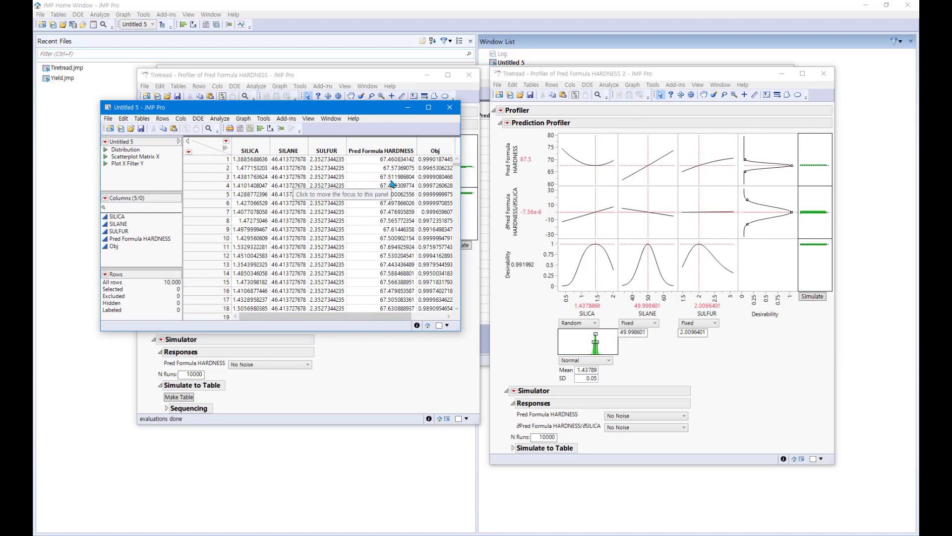
- Rename the Pred Formula HARDNESS column in the simulated table to Without Noise Factor
{"action": "left_click", "coordinate": [373, 149]}
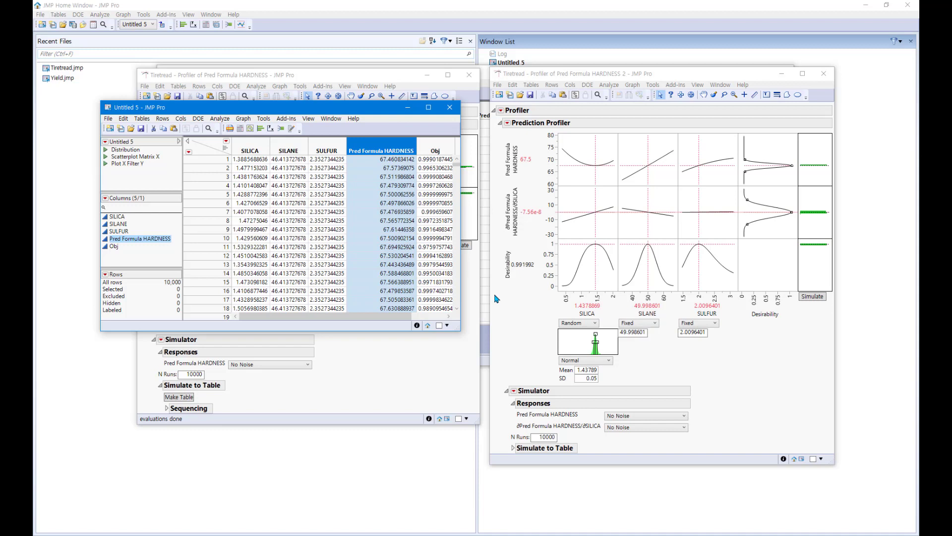
{"action": "type", "text": "Without N"}
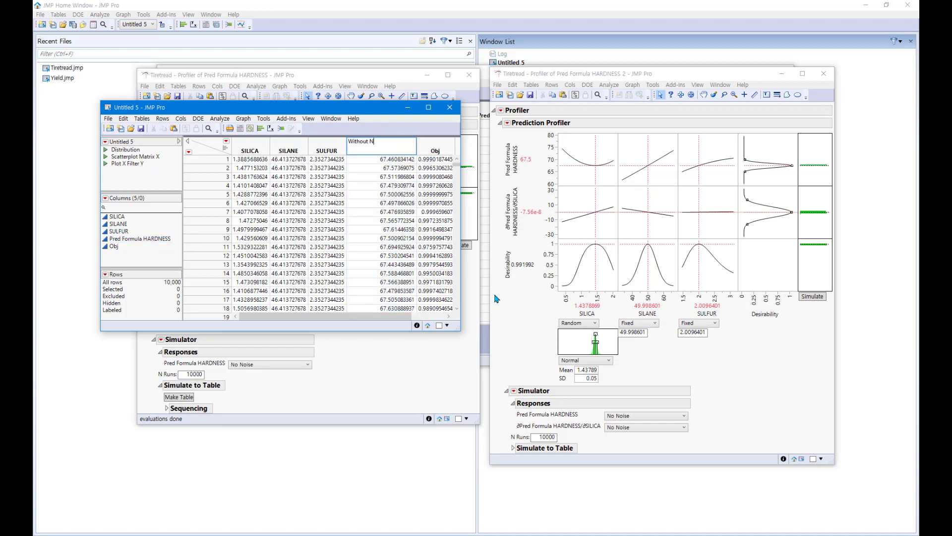
{"action": "type", "text": "oise facto"}
{"action": "type", "text": "t"}
{"action": "key", "text": "BackSpace"}
{"action": "key", "text": "BackSpace"}
{"action": "key", "text": "BackSpace"}
{"action": "key", "text": "BackSpace"}
{"action": "key", "text": "BackSpace"}
{"action": "key", "text": "BackSpace"}
{"action": "type", "text": "Factor"}
{"action": "key", "text": "Return"}
- Make a table of simulated runs from the noise-factor profiler and place it beside the first simulated table
{"action": "left_click", "coordinate": [808, 385]}
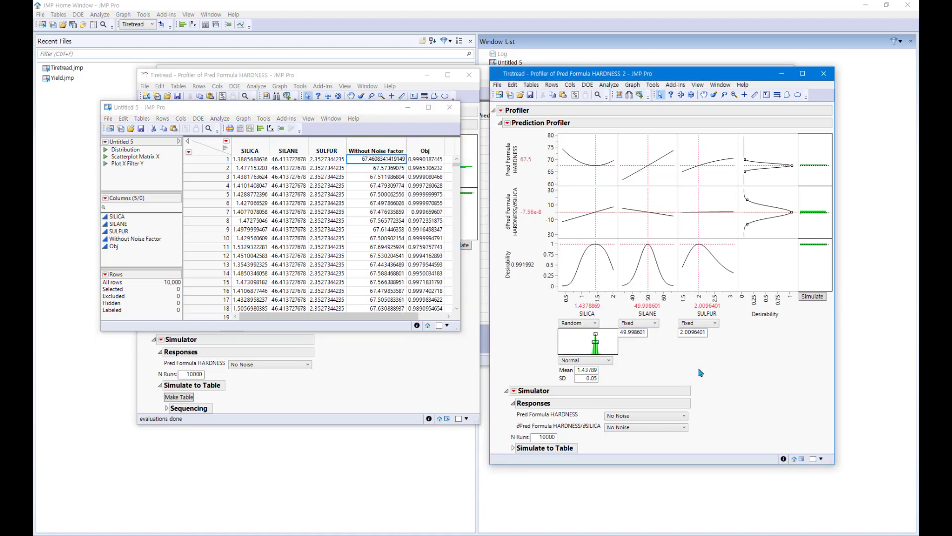
{"action": "left_click", "coordinate": [513, 447]}
{"action": "left_click", "coordinate": [526, 461]}
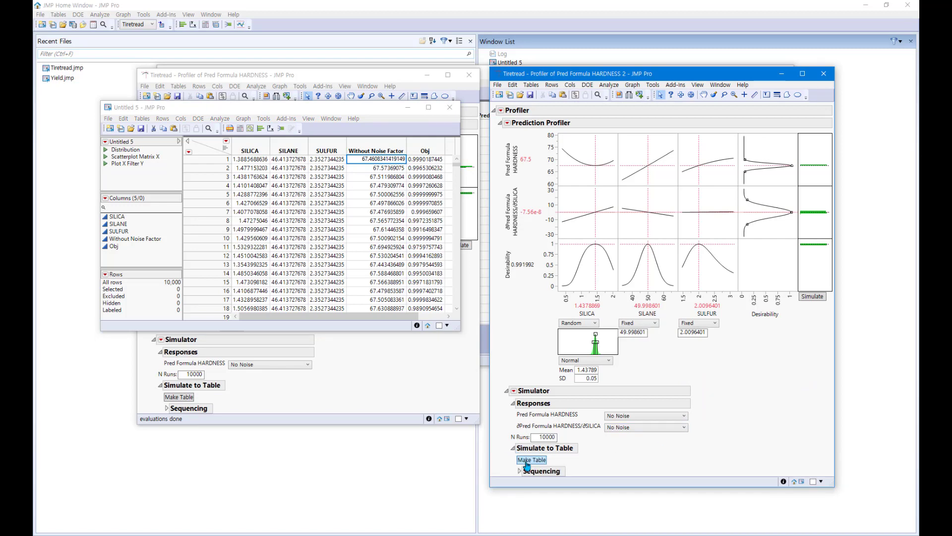
{"action": "left_click_drag", "start_coordinate": [464, 159], "coordinate": [716, 131]}
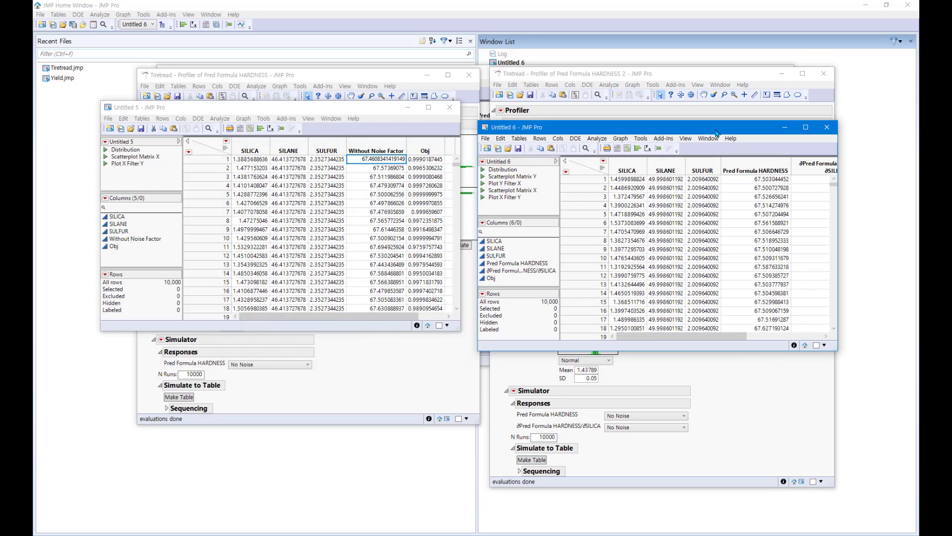
- Rename the Pred Formula HARDNESS column in the noise-factor simulation table to With Noise Factor
{"action": "left_click", "coordinate": [744, 164]}
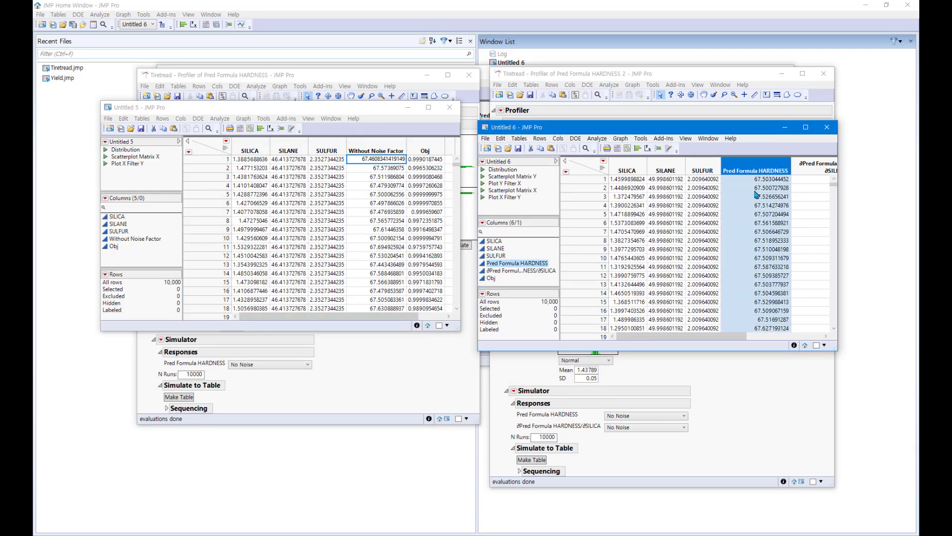
{"action": "type", "text": "With Noise "}
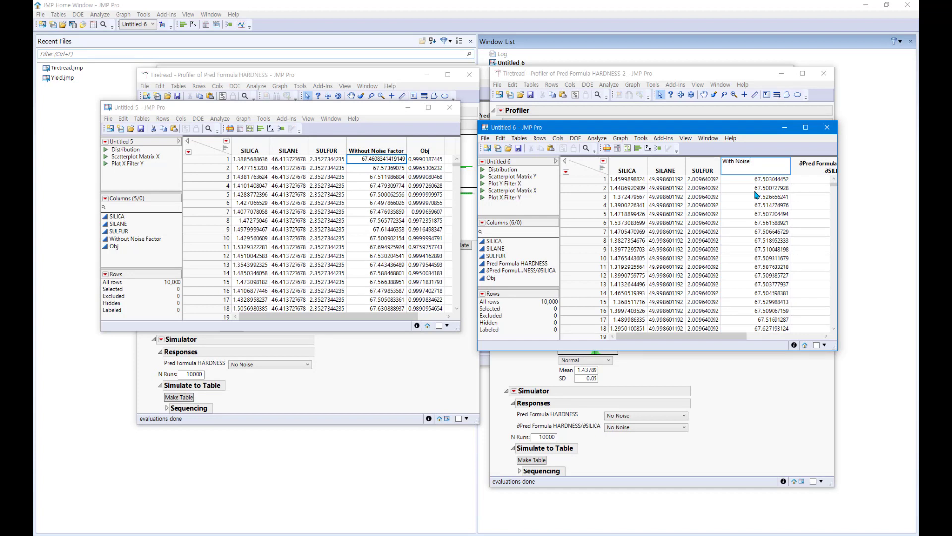
{"action": "type", "text": "Factor"}
{"action": "key", "text": "Return"}
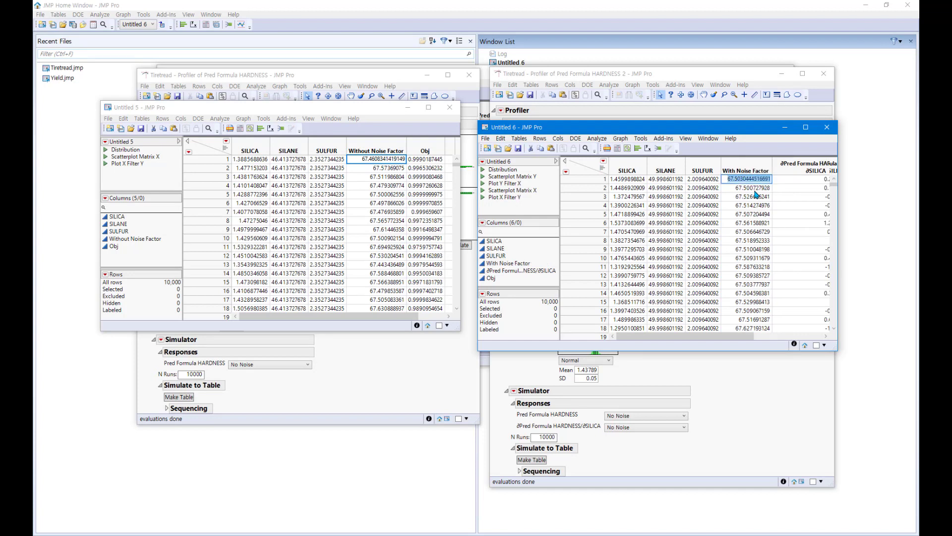
- Insert an empty column before With Noise Factor in the noise-factor simulation table
{"action": "left_click", "coordinate": [747, 164]}
{"action": "right_click", "coordinate": [739, 165]}
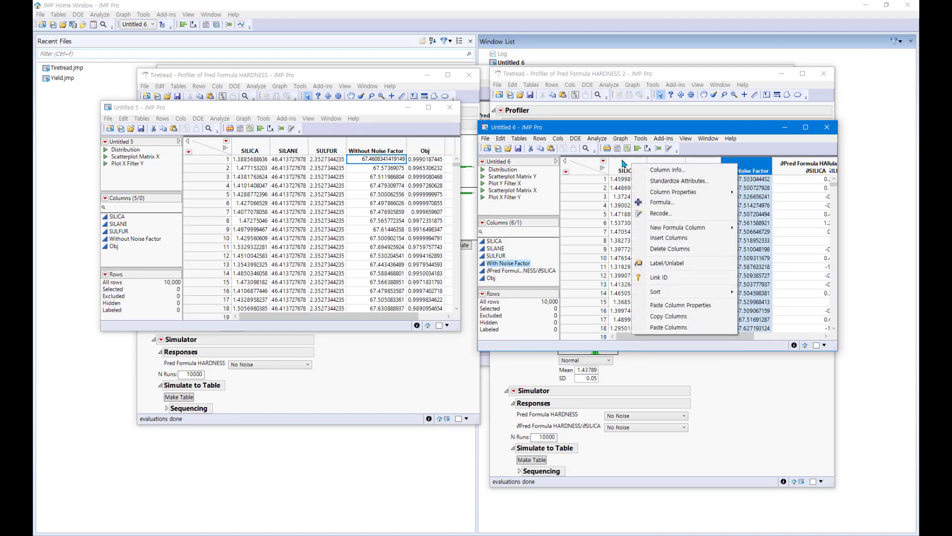
{"action": "mouse_move", "coordinate": [671, 231]}
{"action": "left_click", "coordinate": [669, 238]}
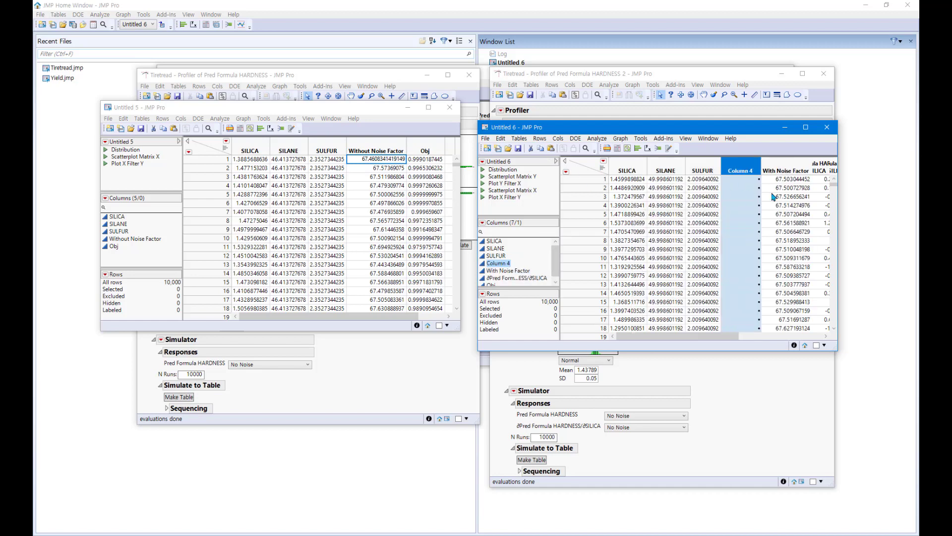
- Try to copy the Without Noise Factor values into the empty column and undo the paste
{"action": "left_click", "coordinate": [388, 147]}
{"action": "left_click", "coordinate": [388, 148]}
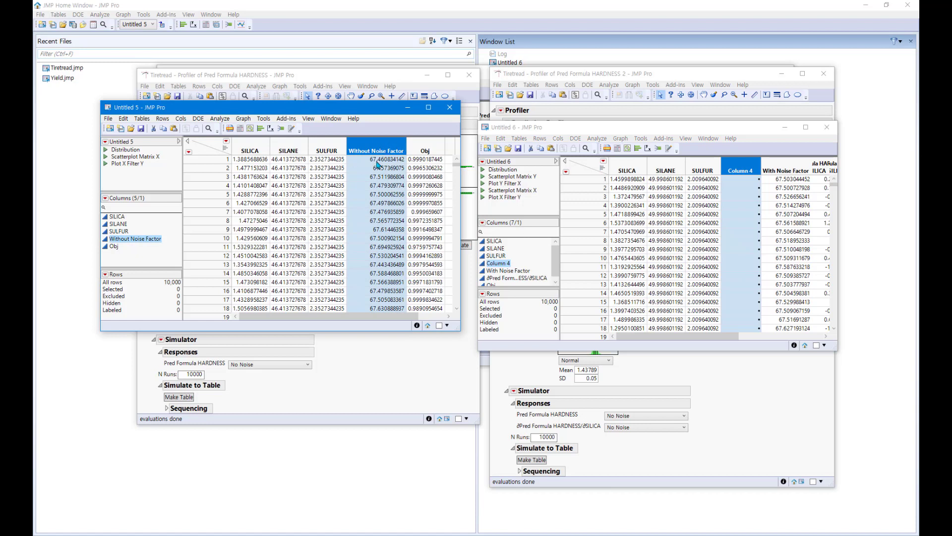
{"action": "left_click", "coordinate": [738, 167]}
{"action": "key", "text": "ctrl+v"}
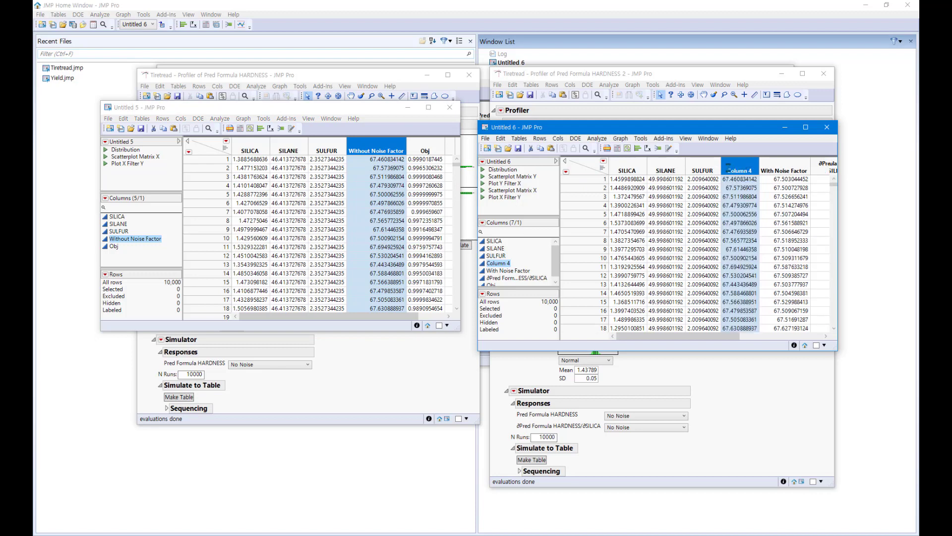
{"action": "key", "text": "ctrl+z"}
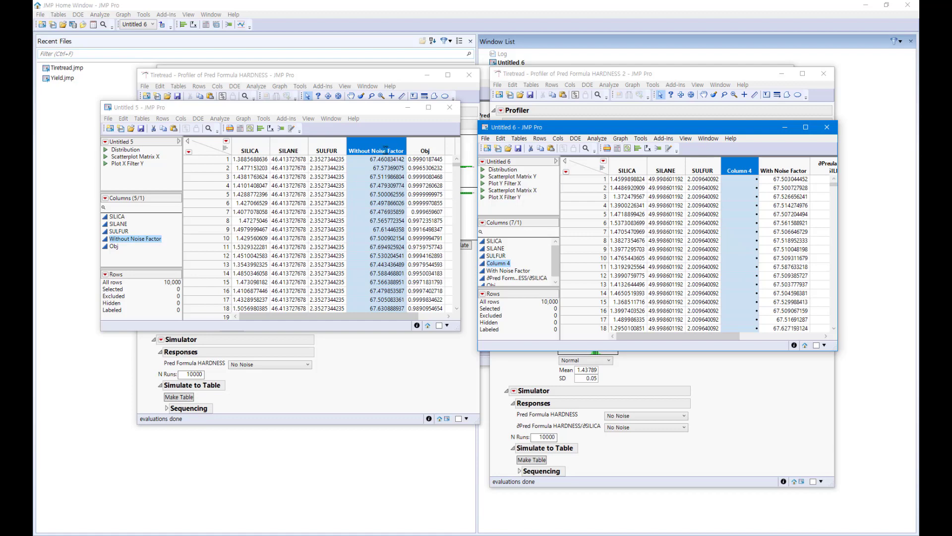
- Copy the Without Noise Factor column together with its name into the empty column and widen the table window
{"action": "left_click", "coordinate": [389, 149]}
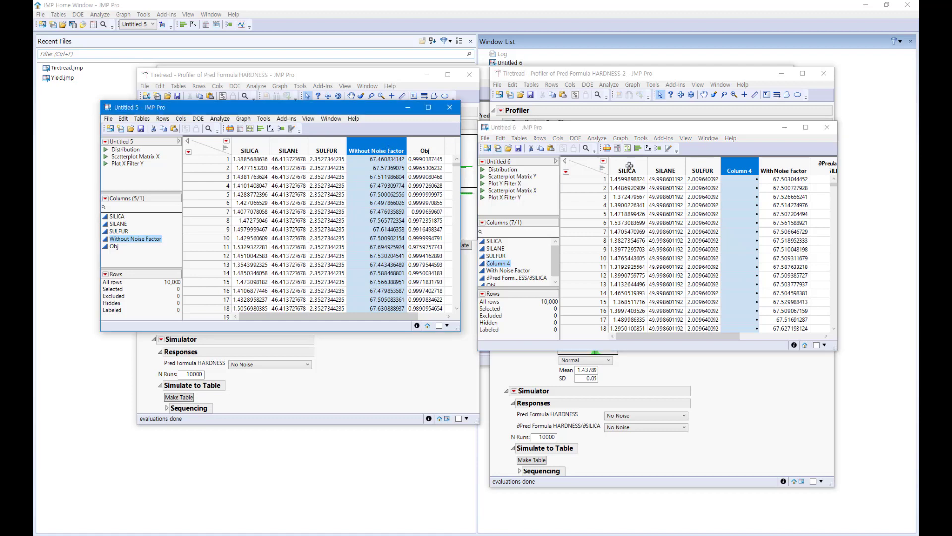
{"action": "left_click", "coordinate": [738, 165]}
{"action": "key", "text": "ctrl+v"}
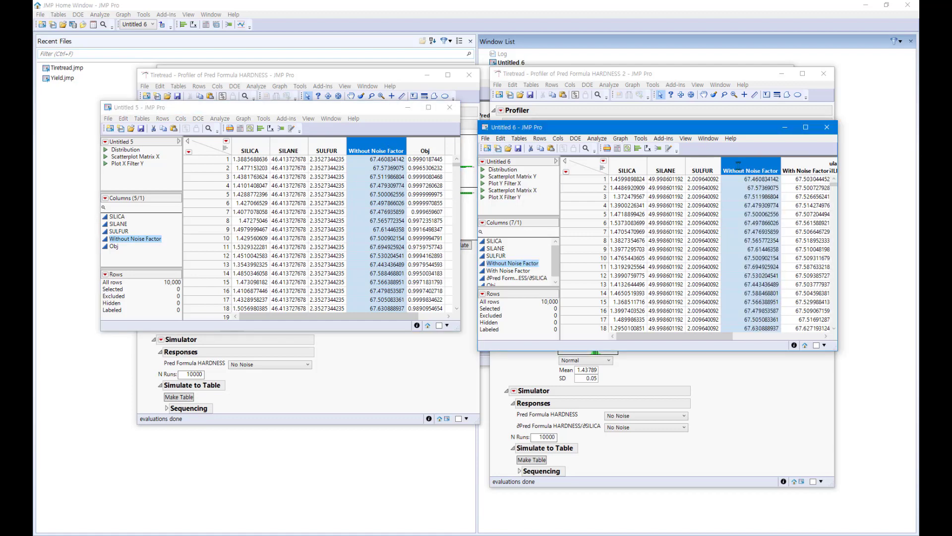
{"action": "left_click_drag", "start_coordinate": [838, 227], "coordinate": [876, 226]}
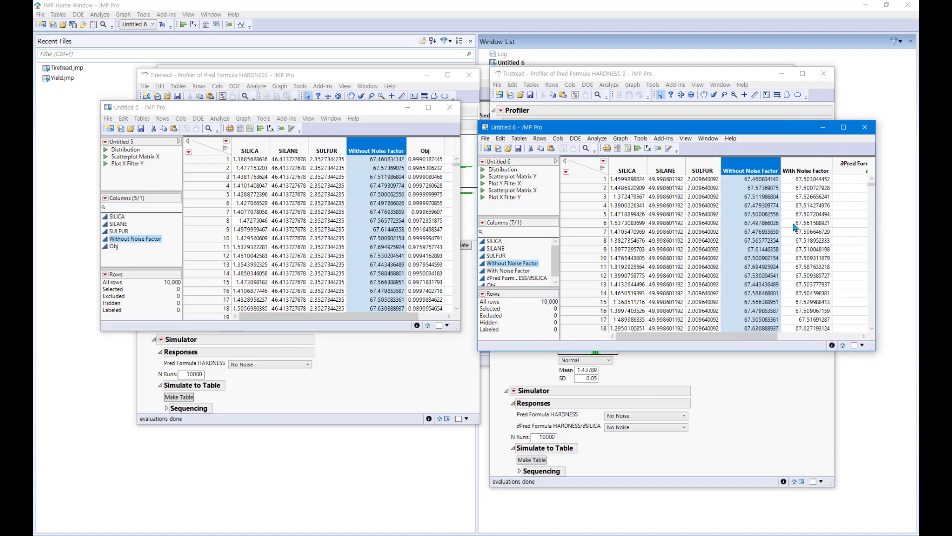
- Run a Distribution analysis with Without Noise Factor and With Noise Factor as the Y columns
{"action": "left_click", "coordinate": [802, 169], "text": "ctrl"}
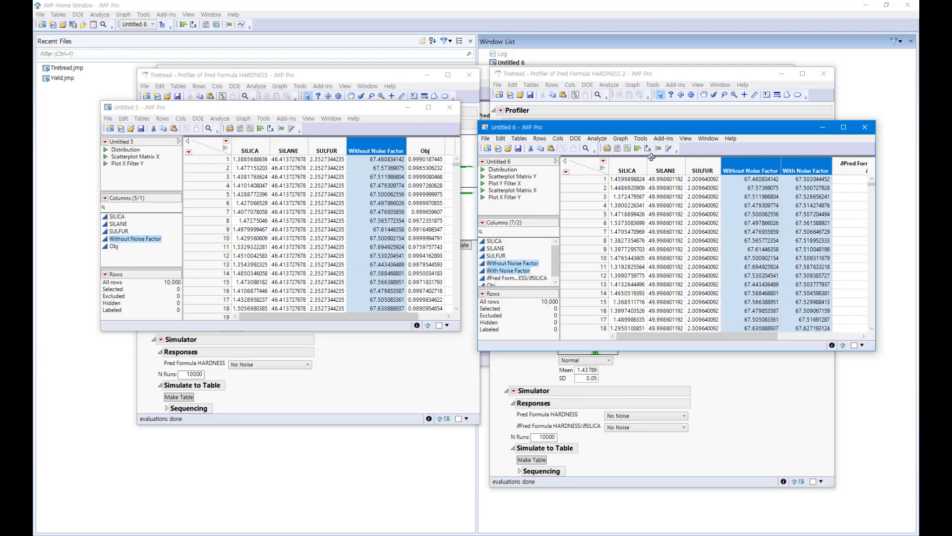
{"action": "left_click", "coordinate": [639, 151]}
{"action": "left_click", "coordinate": [566, 175]}
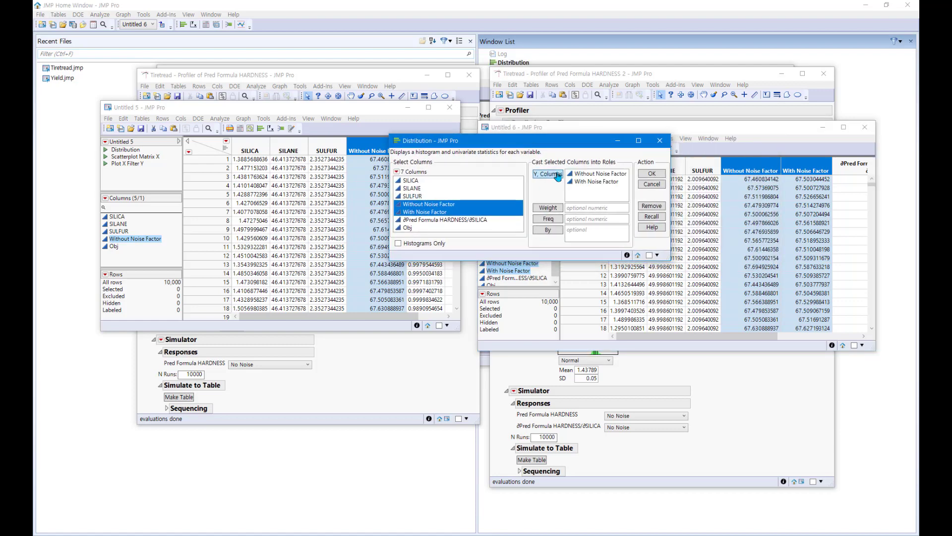
{"action": "left_click", "coordinate": [649, 175]}
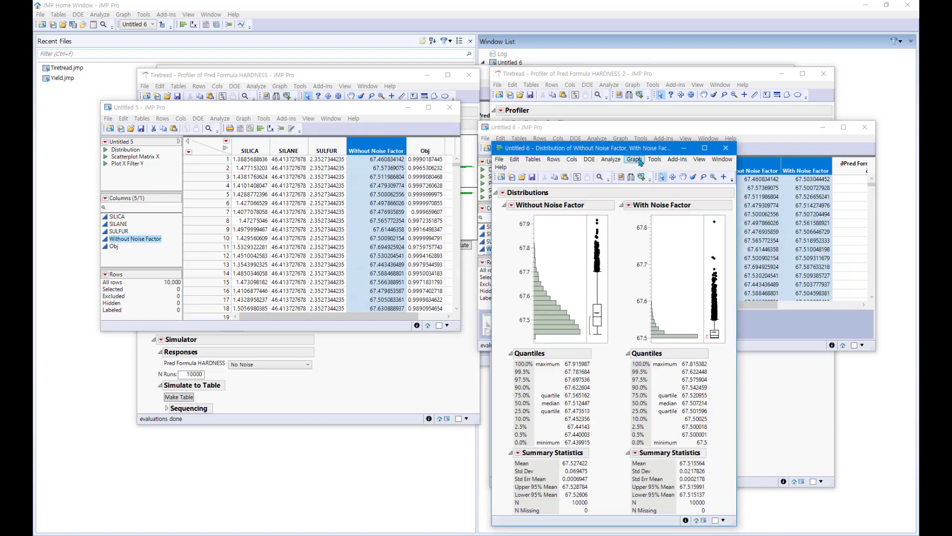
- Move the Distribution report to an open spot and apply Uniform Scaling to both histograms
{"action": "left_click_drag", "start_coordinate": [627, 124], "coordinate": [490, 72]}
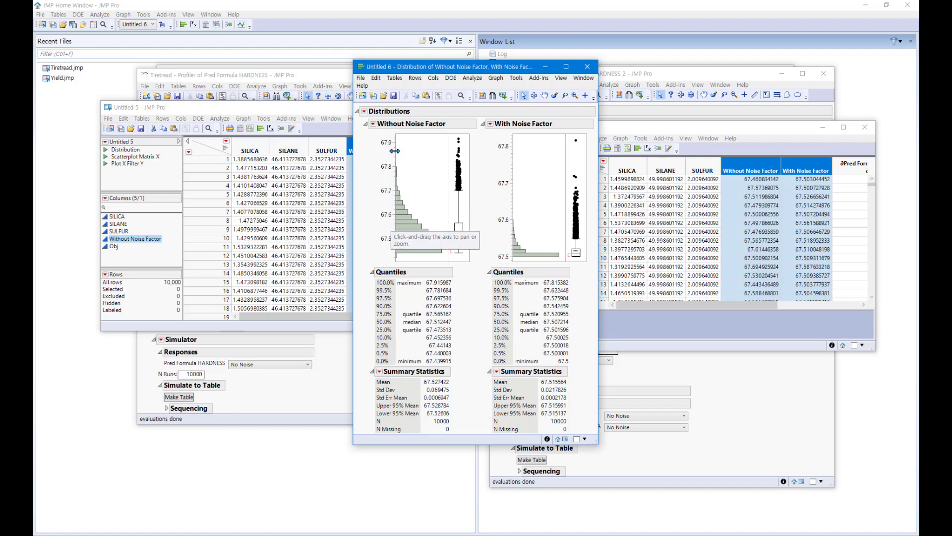
{"action": "left_click", "coordinate": [365, 113]}
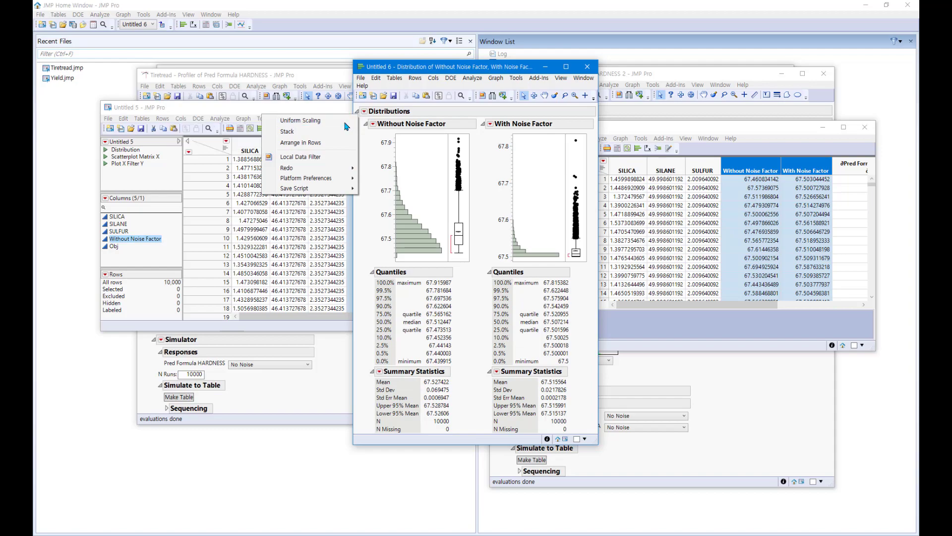
{"action": "left_click", "coordinate": [346, 126]}
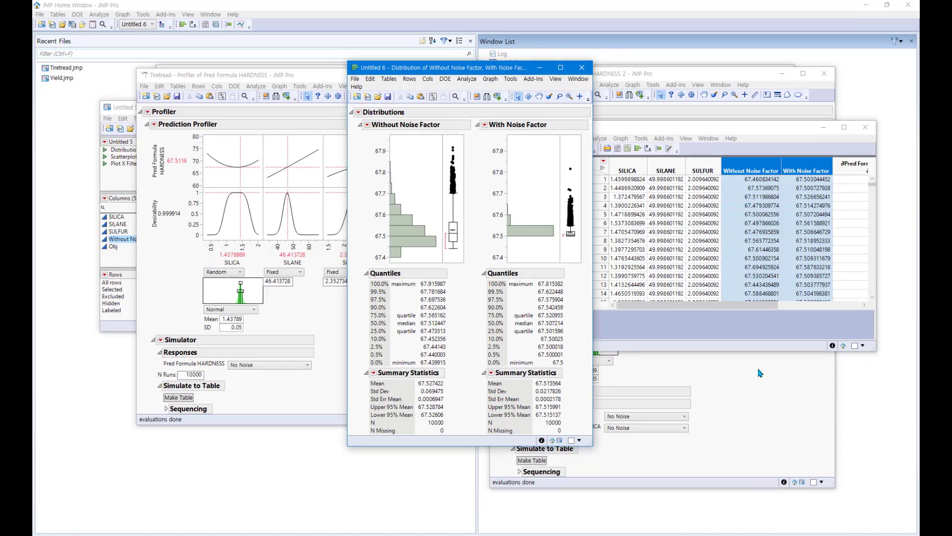